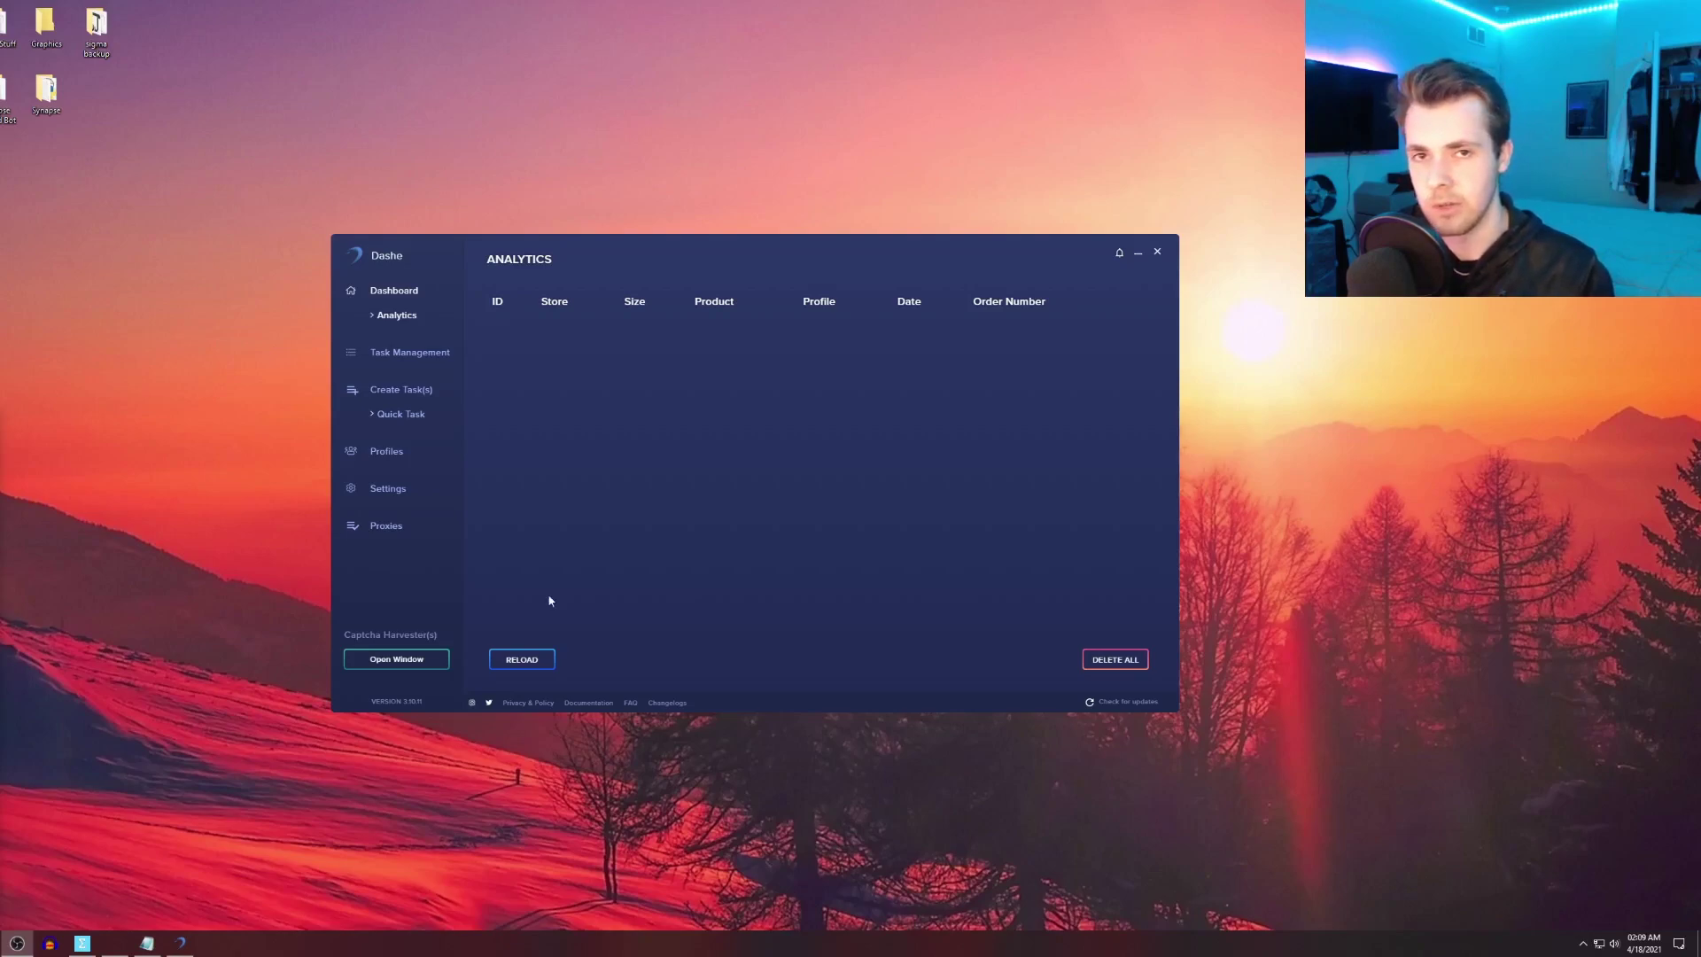
Open the settings, try AYCD as the captcha source, return it to In Bot (default) and save the settings
click(387, 488)
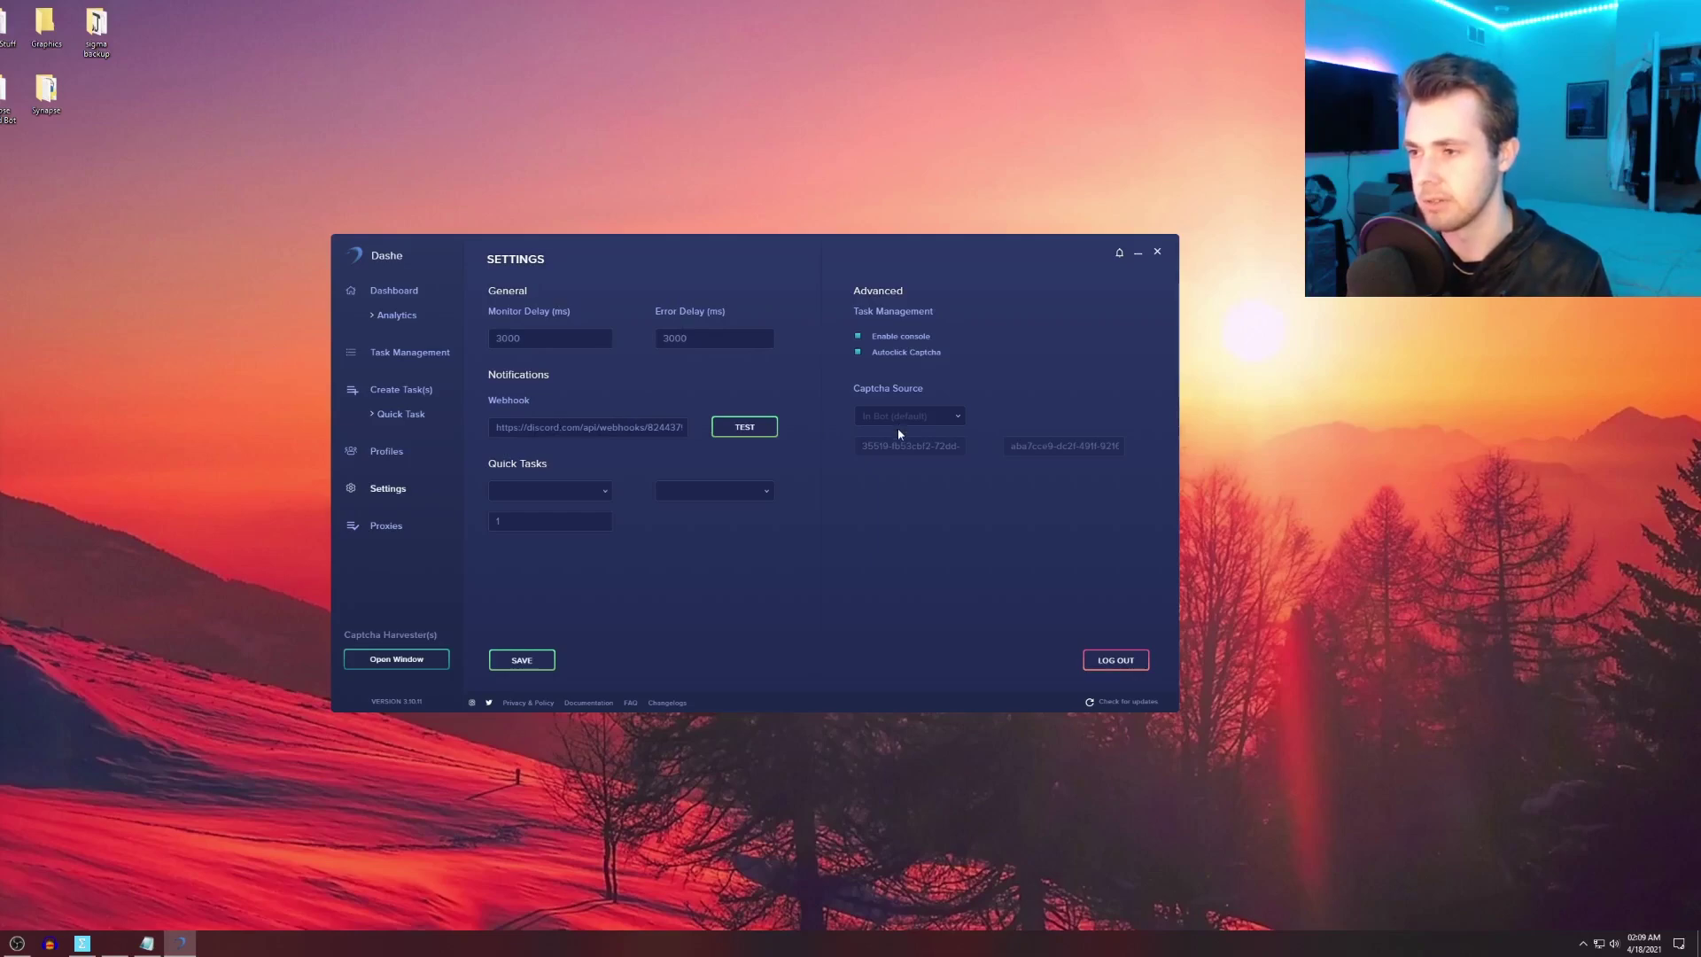
click(954, 416)
click(941, 446)
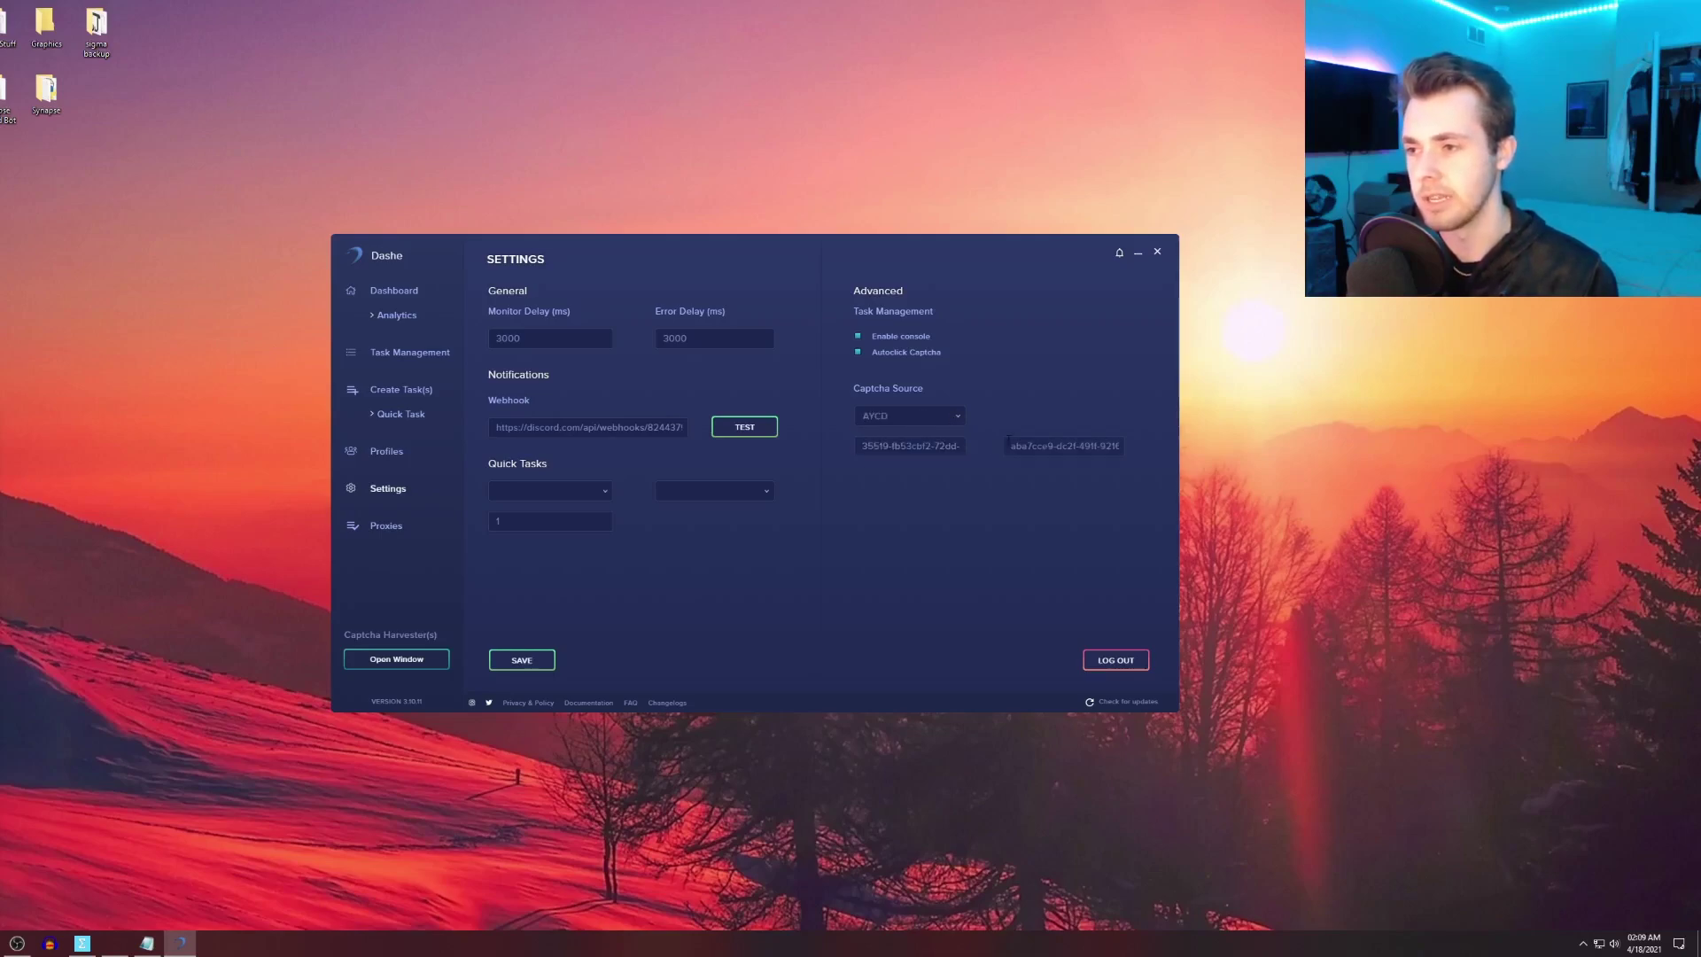
click(947, 416)
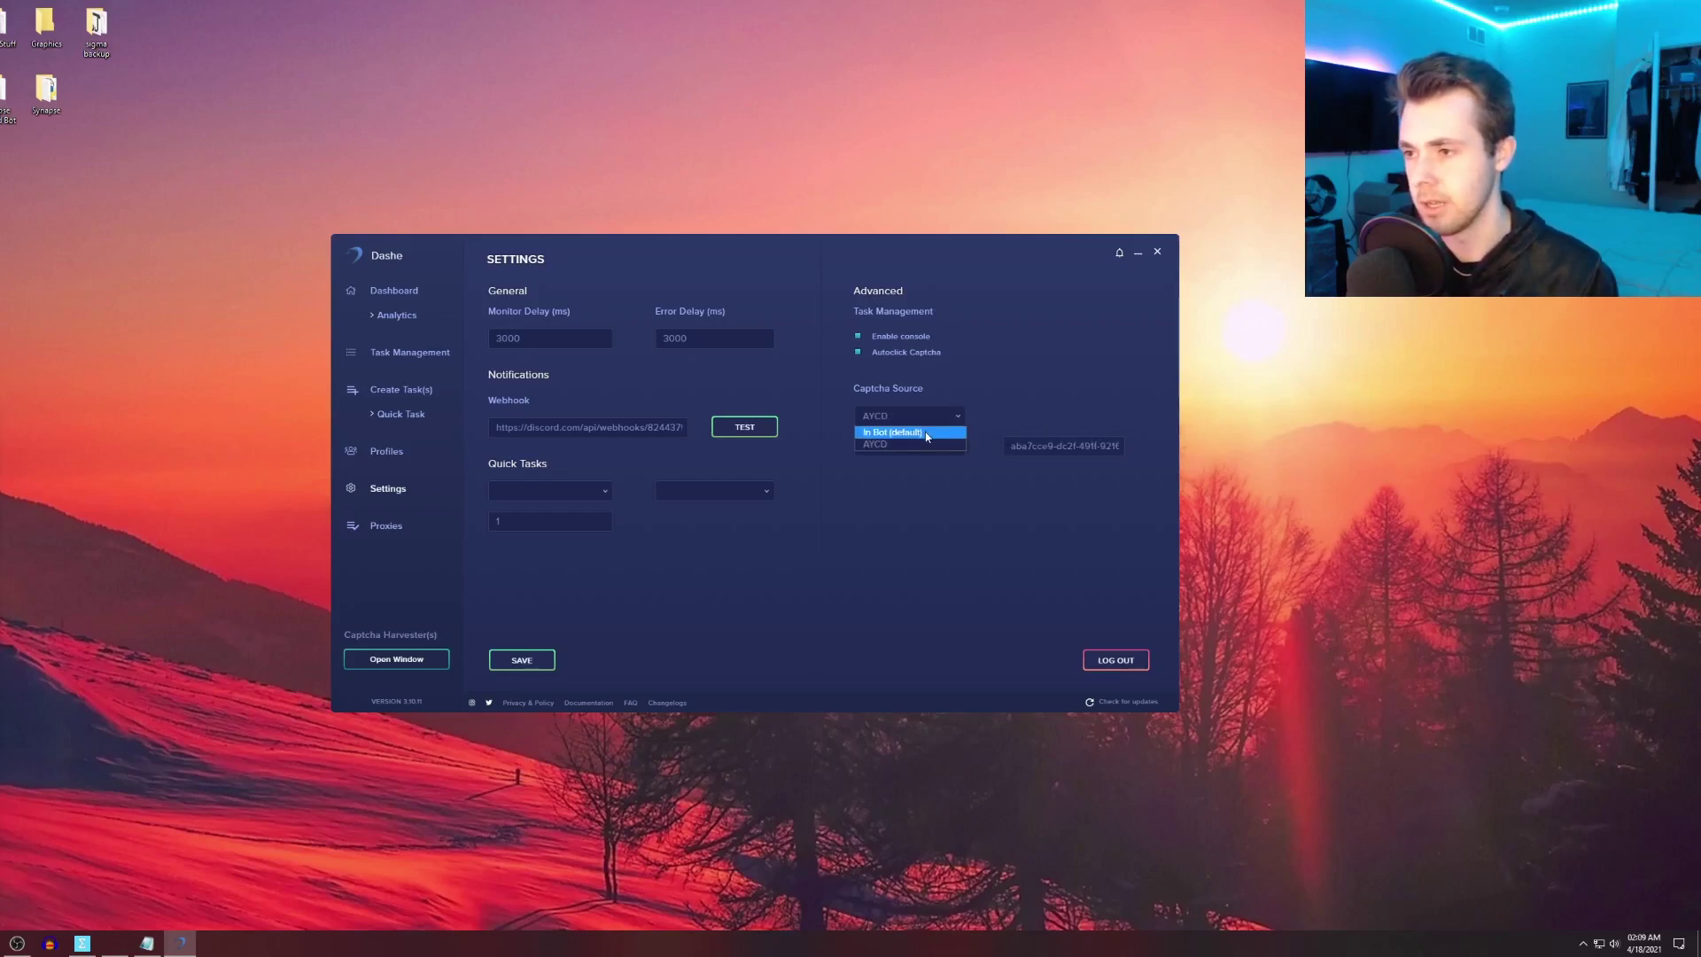
click(922, 435)
click(525, 661)
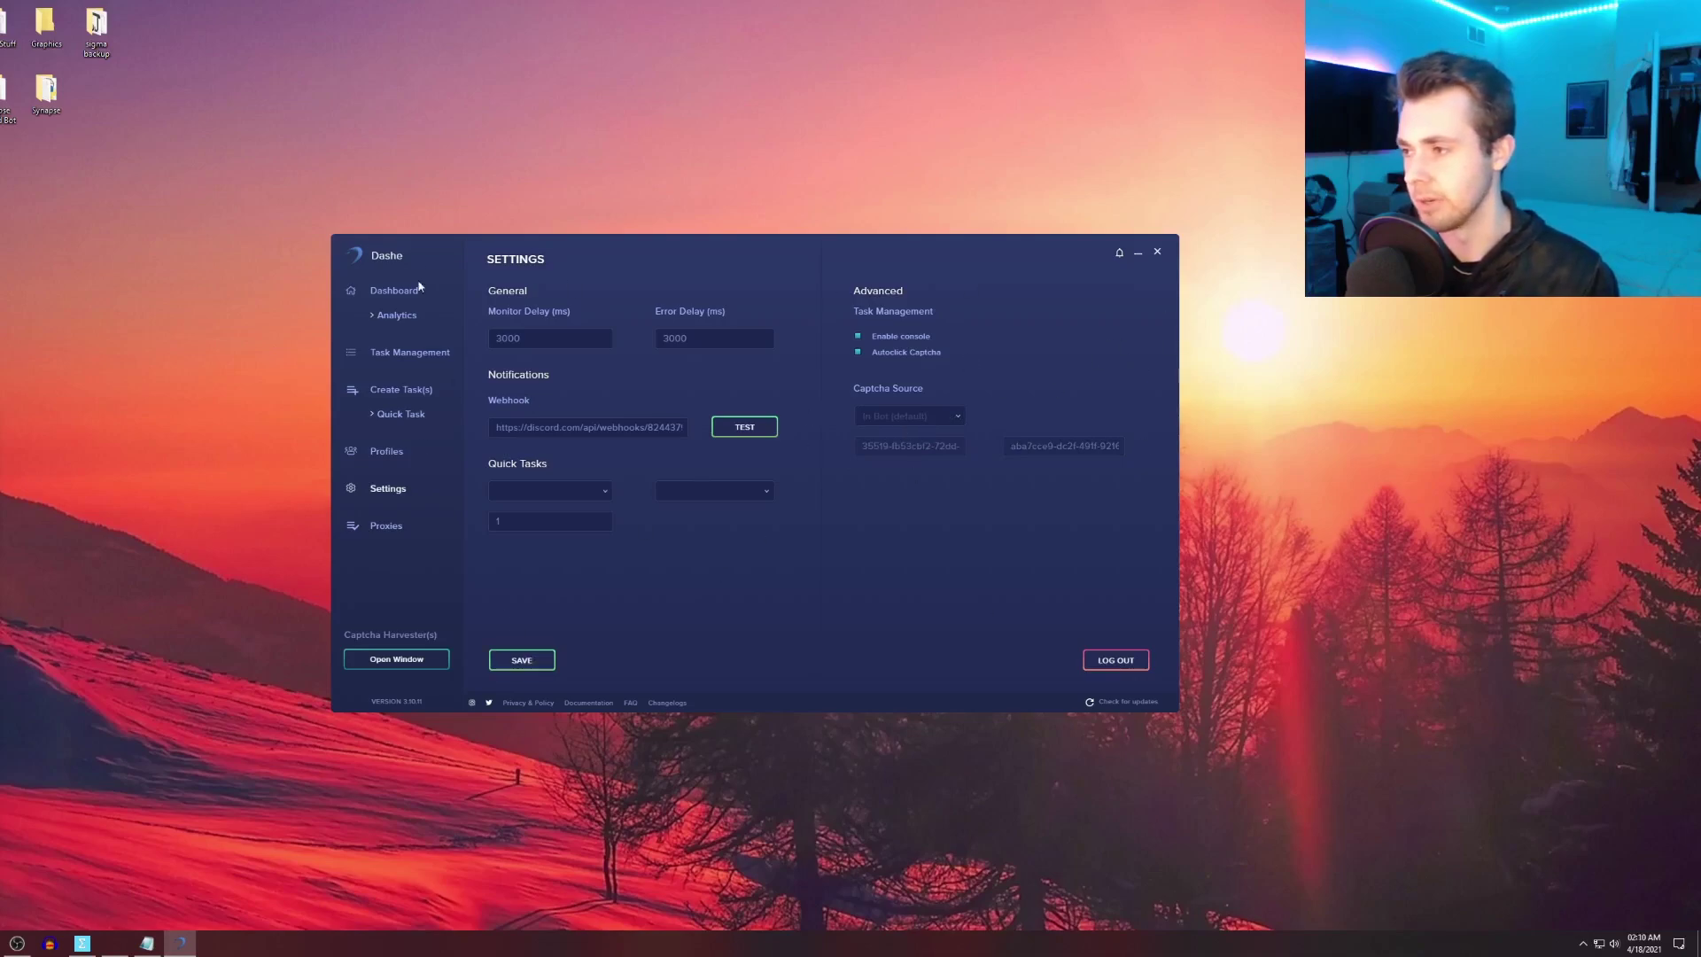
Open the profiles page and look through the saved profiles under Profile Management
click(388, 451)
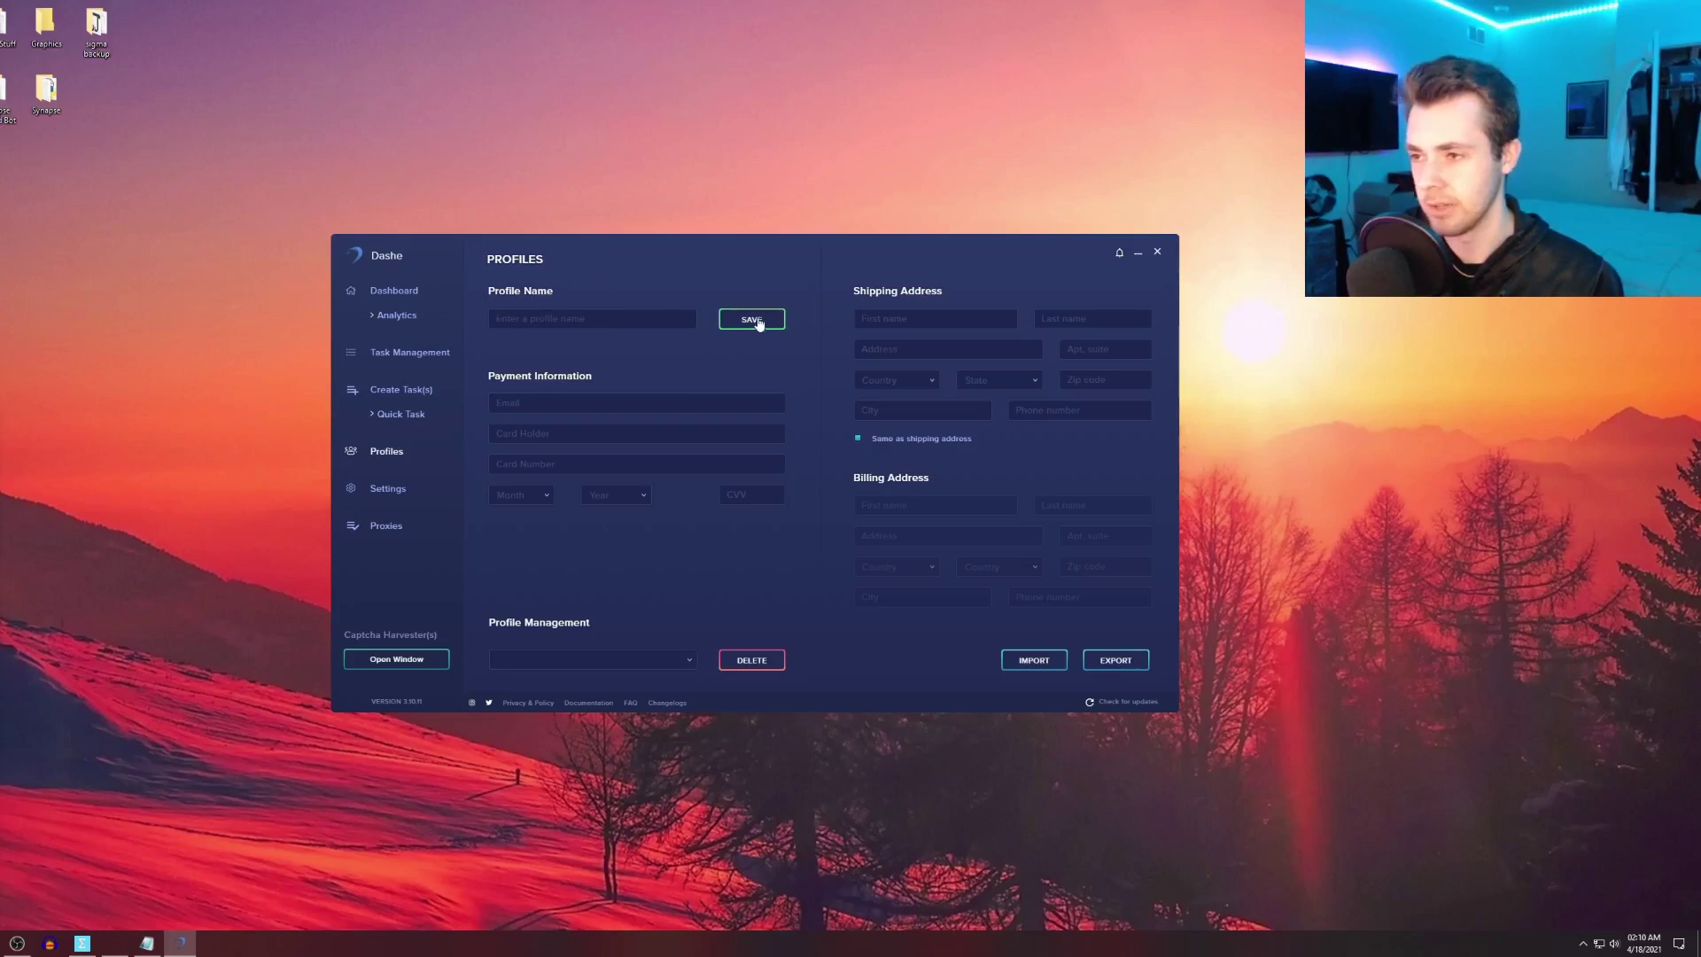
click(675, 660)
scroll(592, 769, down, 3)
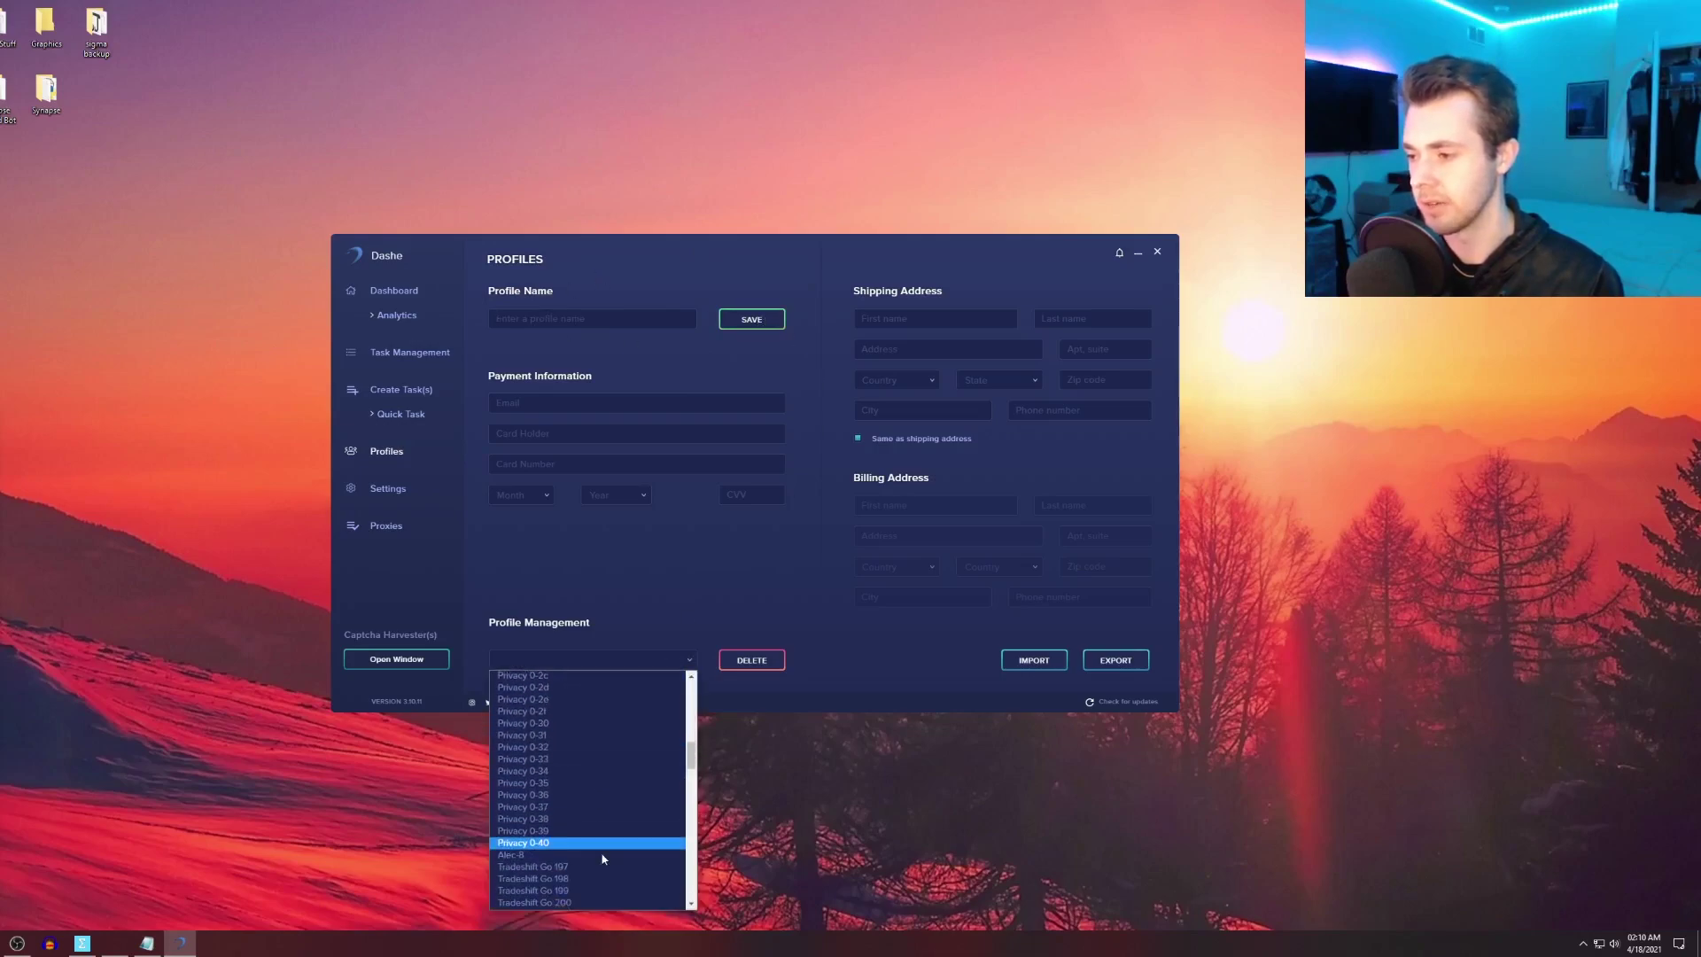
click(1152, 632)
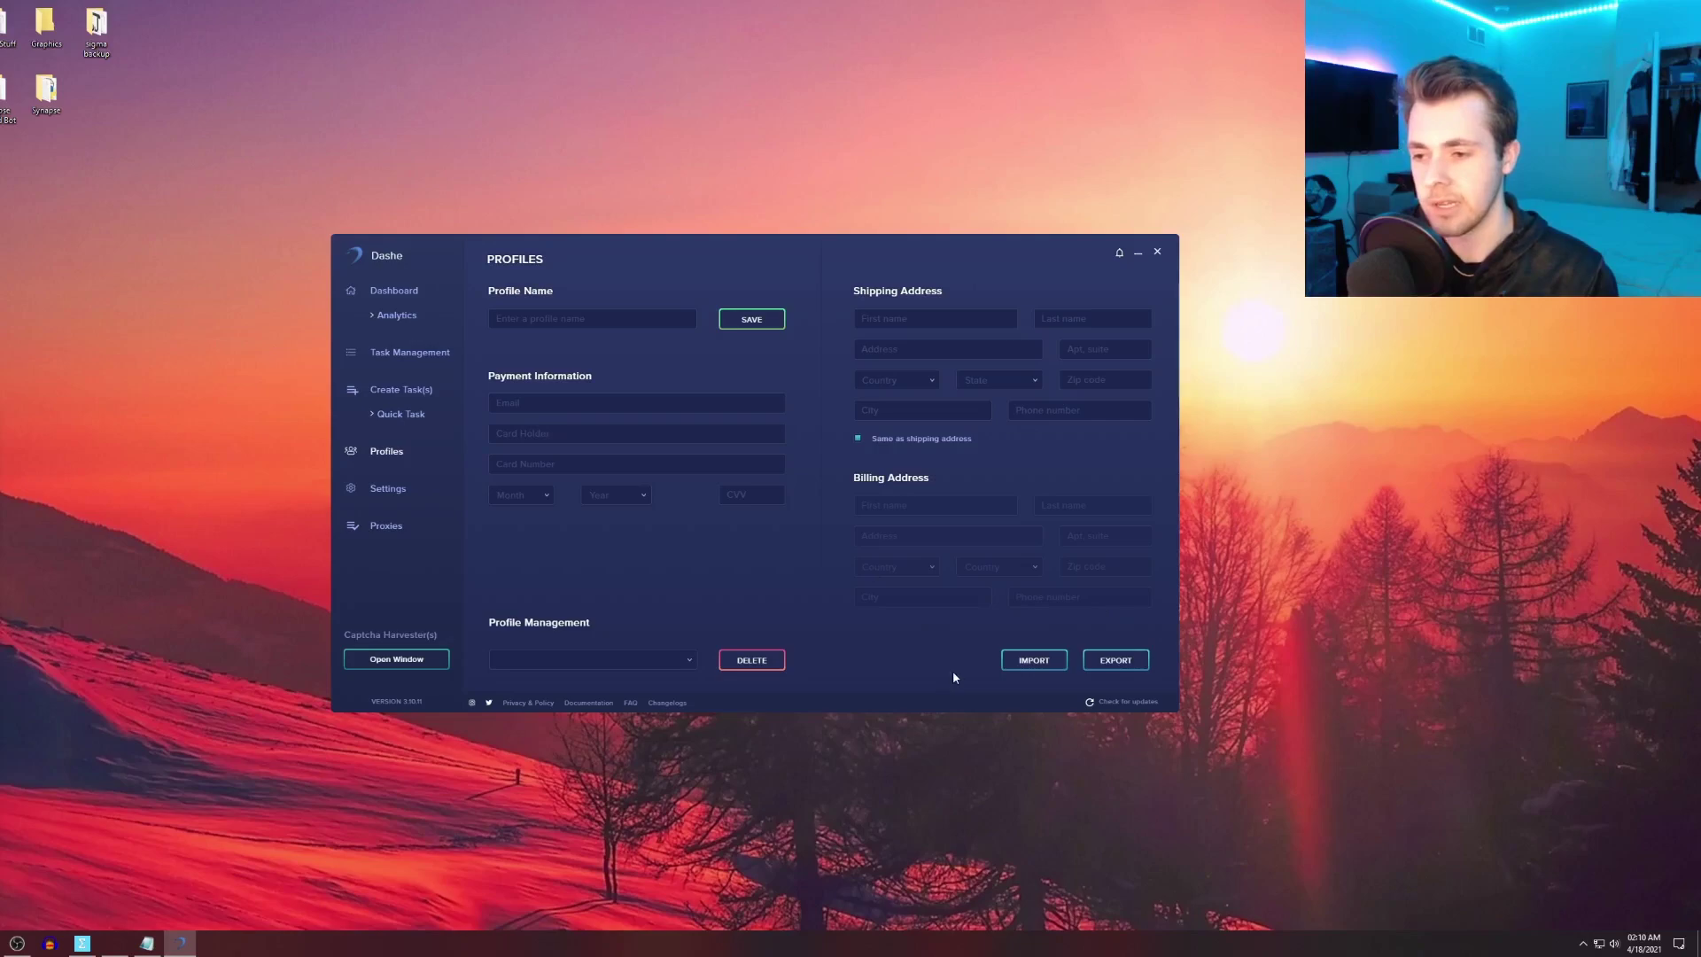
Open the proxies page and look through the saved proxy lists and the sites available for proxy testing
click(391, 529)
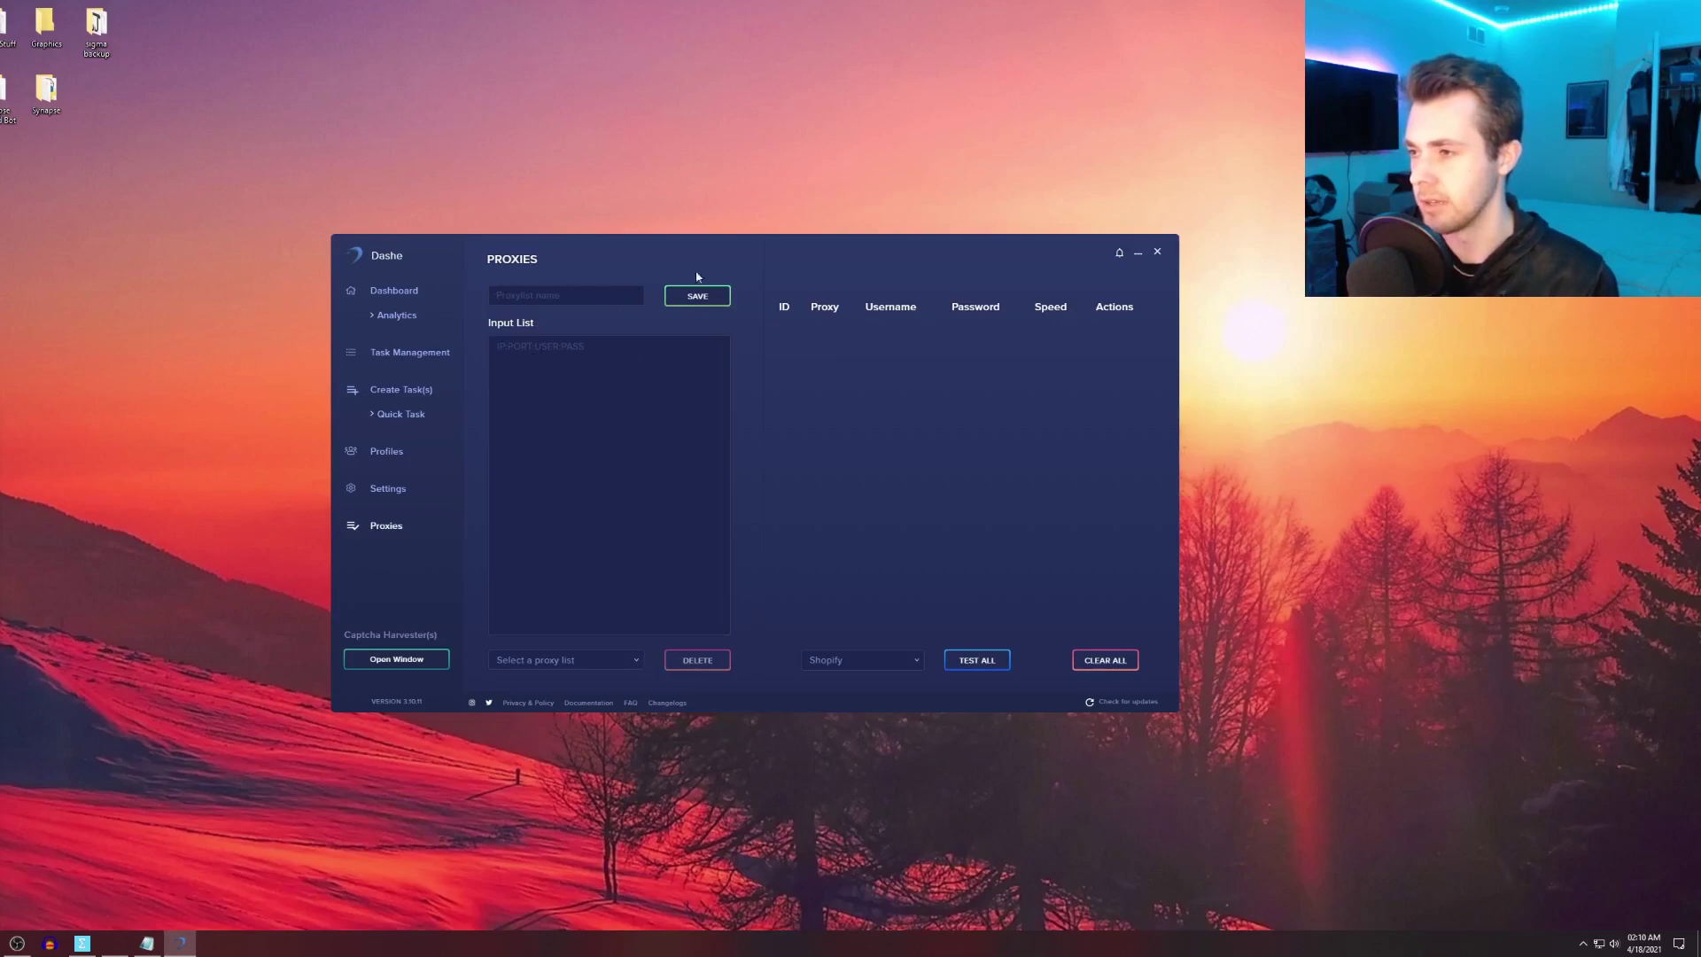
click(575, 661)
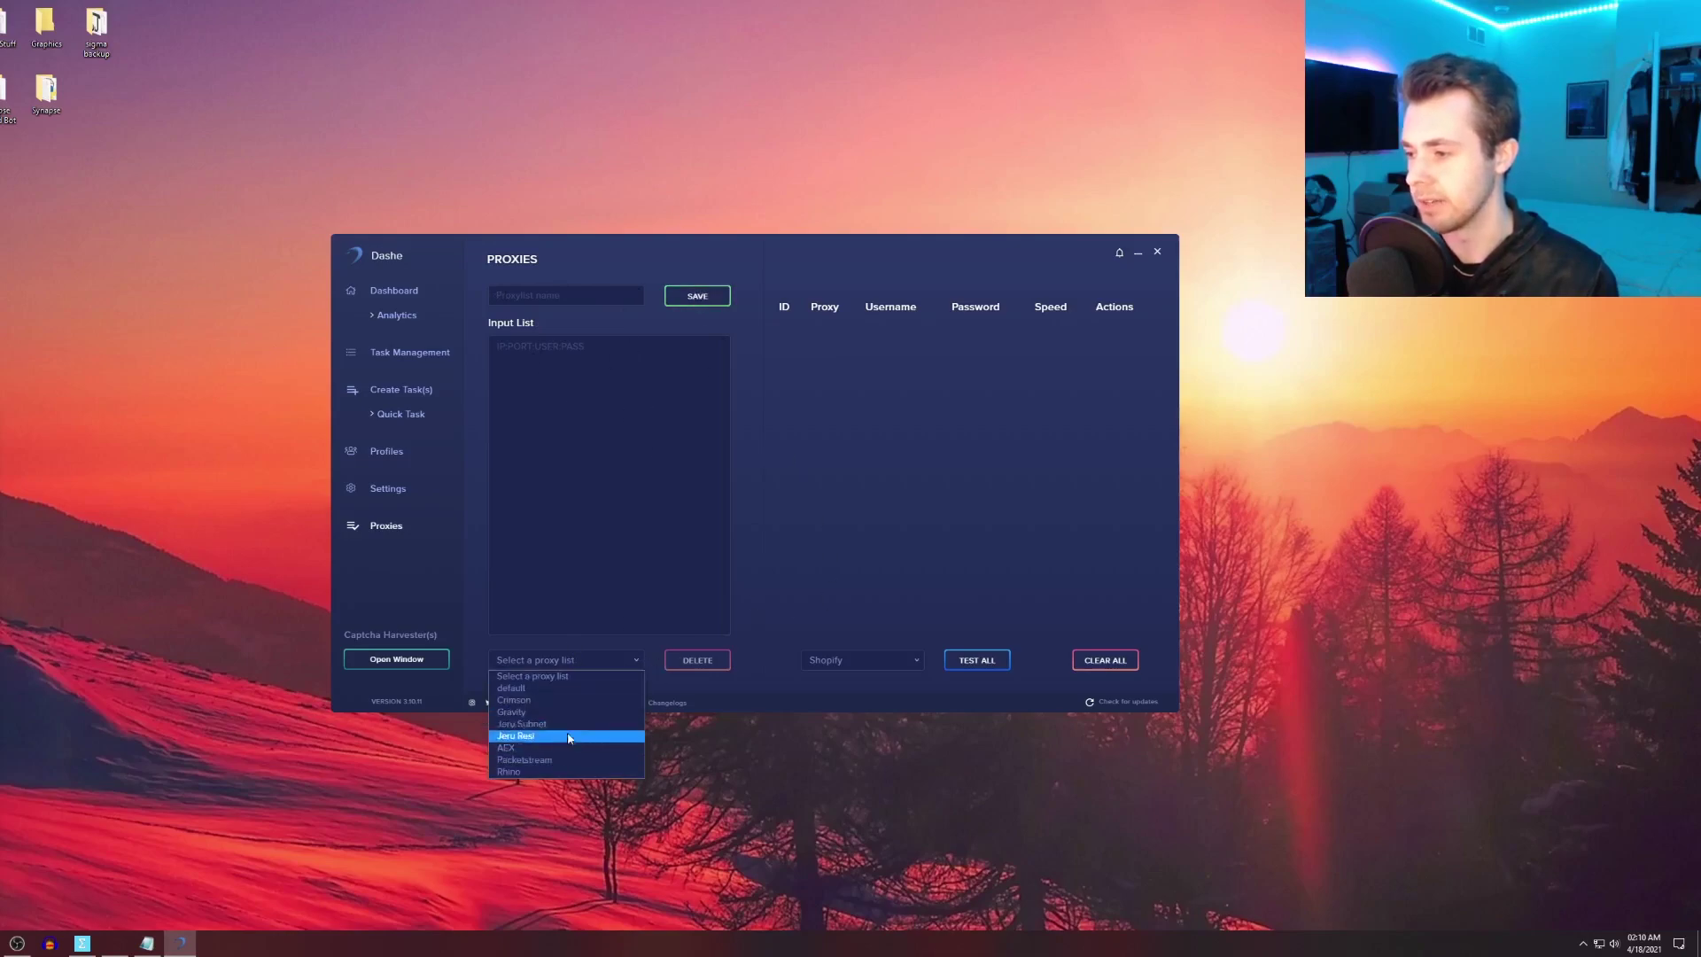
click(778, 482)
click(861, 660)
click(855, 689)
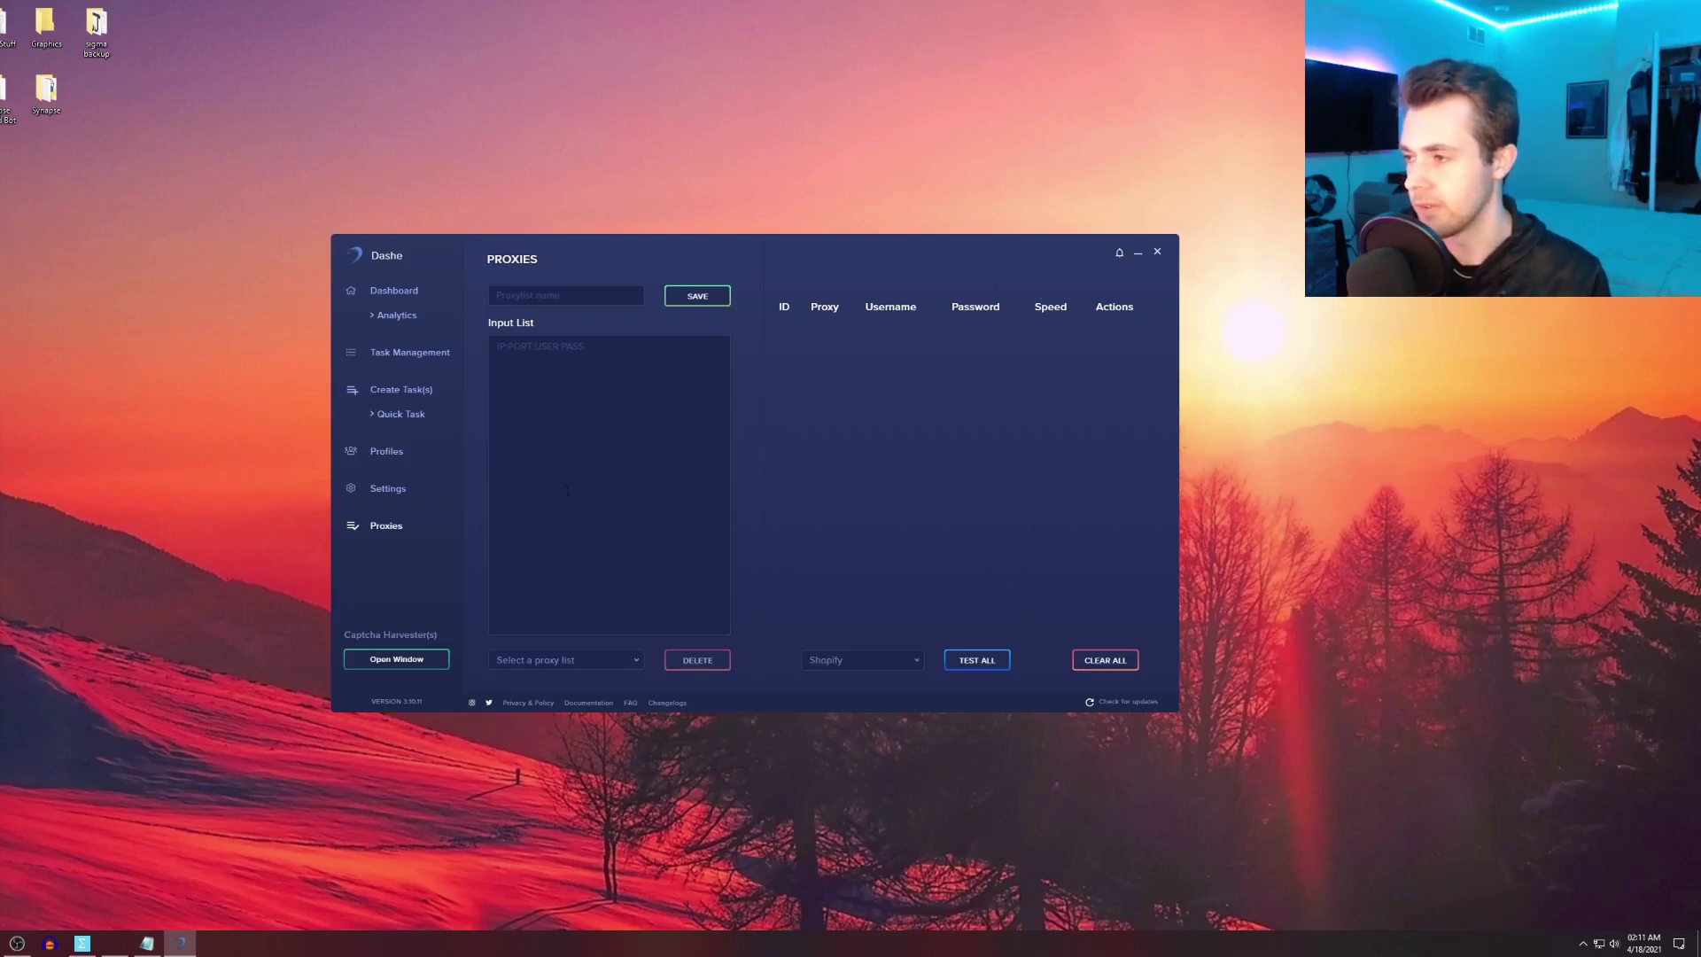
Start a new task for the YeezySupply store with GS1000 as the monitor input
click(417, 391)
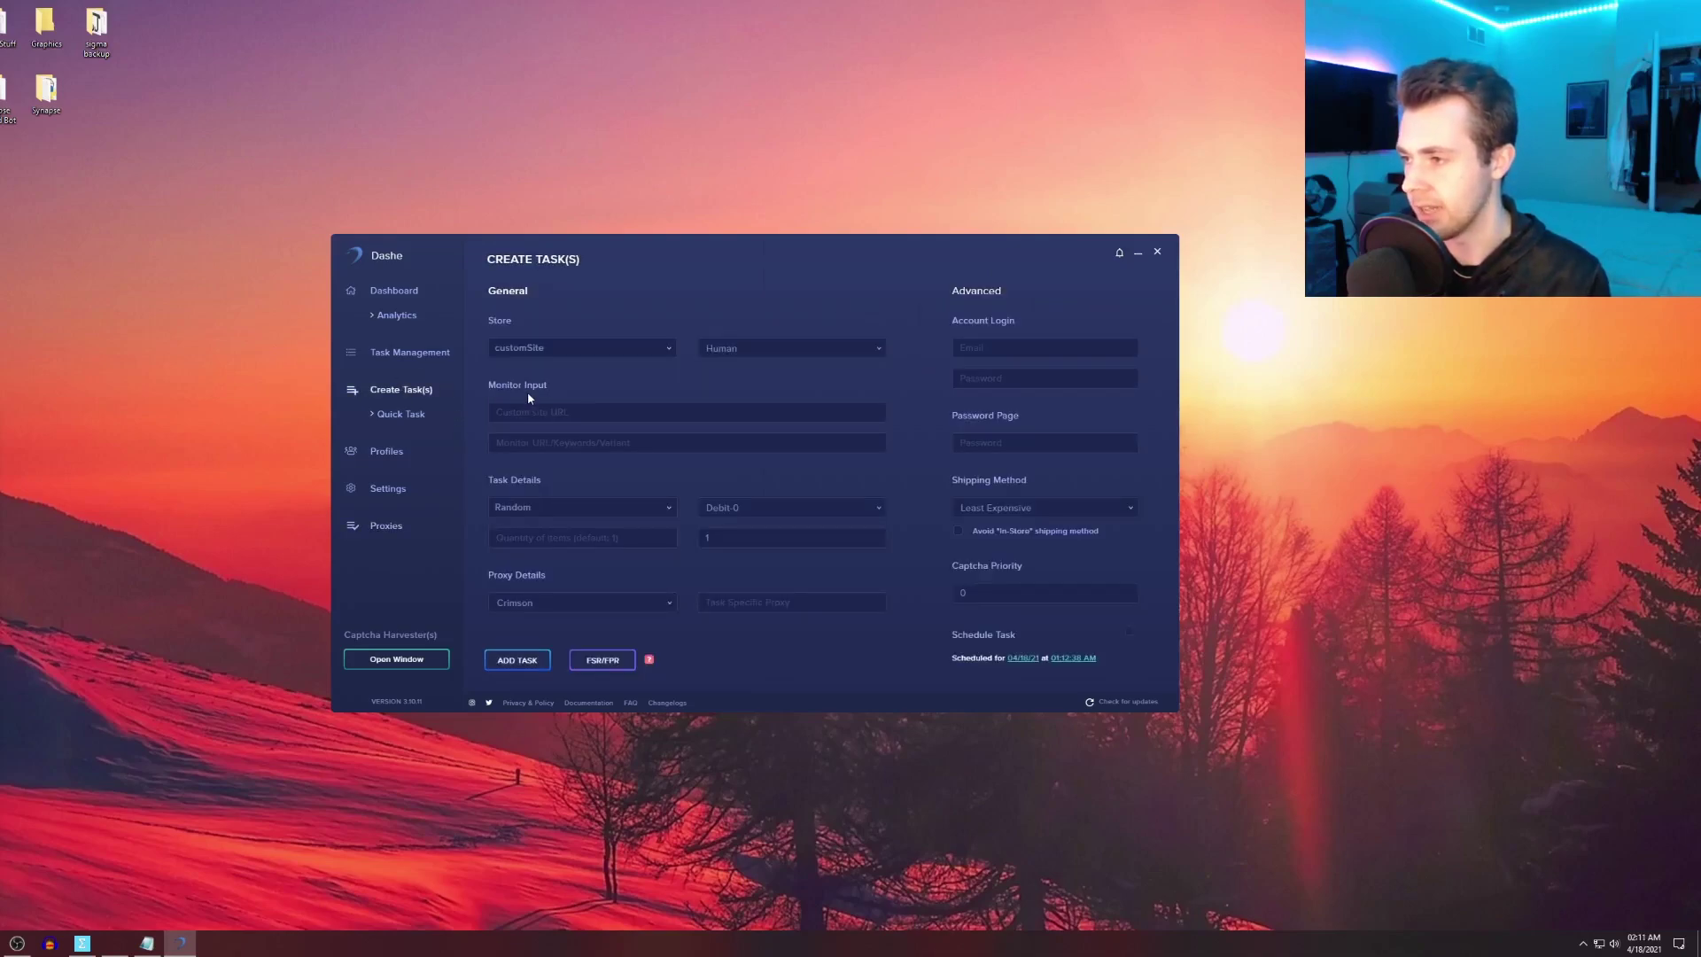
click(585, 346)
scroll(572, 461, down, 10)
scroll(577, 521, down, 5)
click(571, 525)
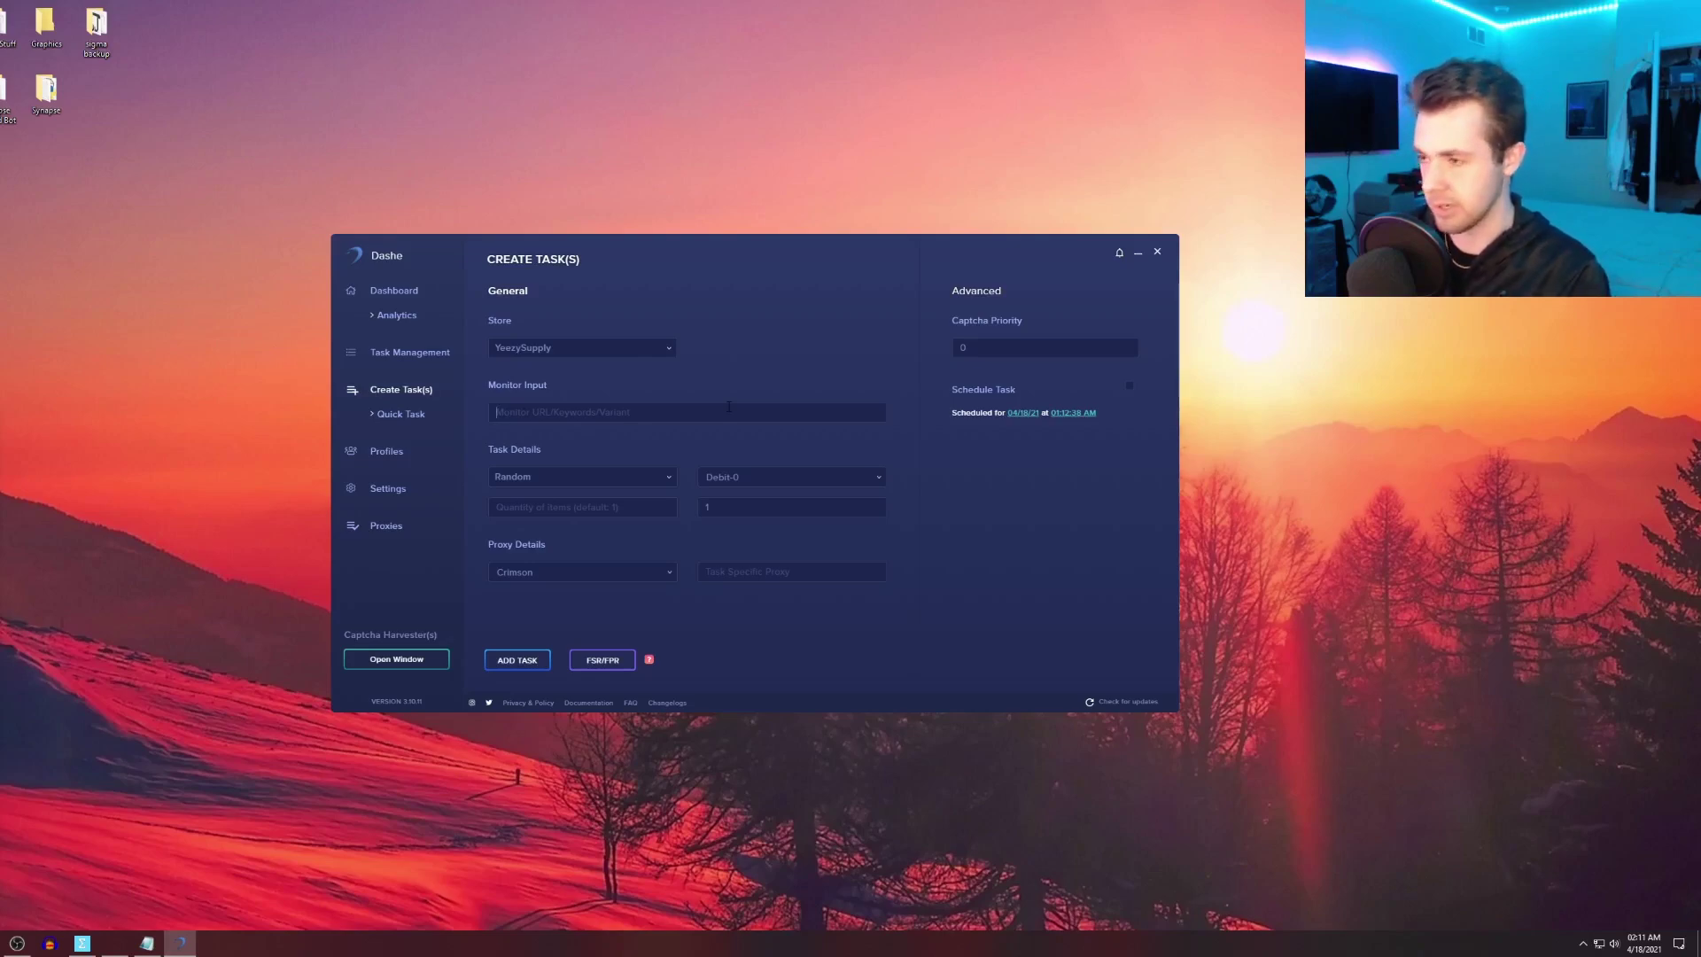
text(GS1000)
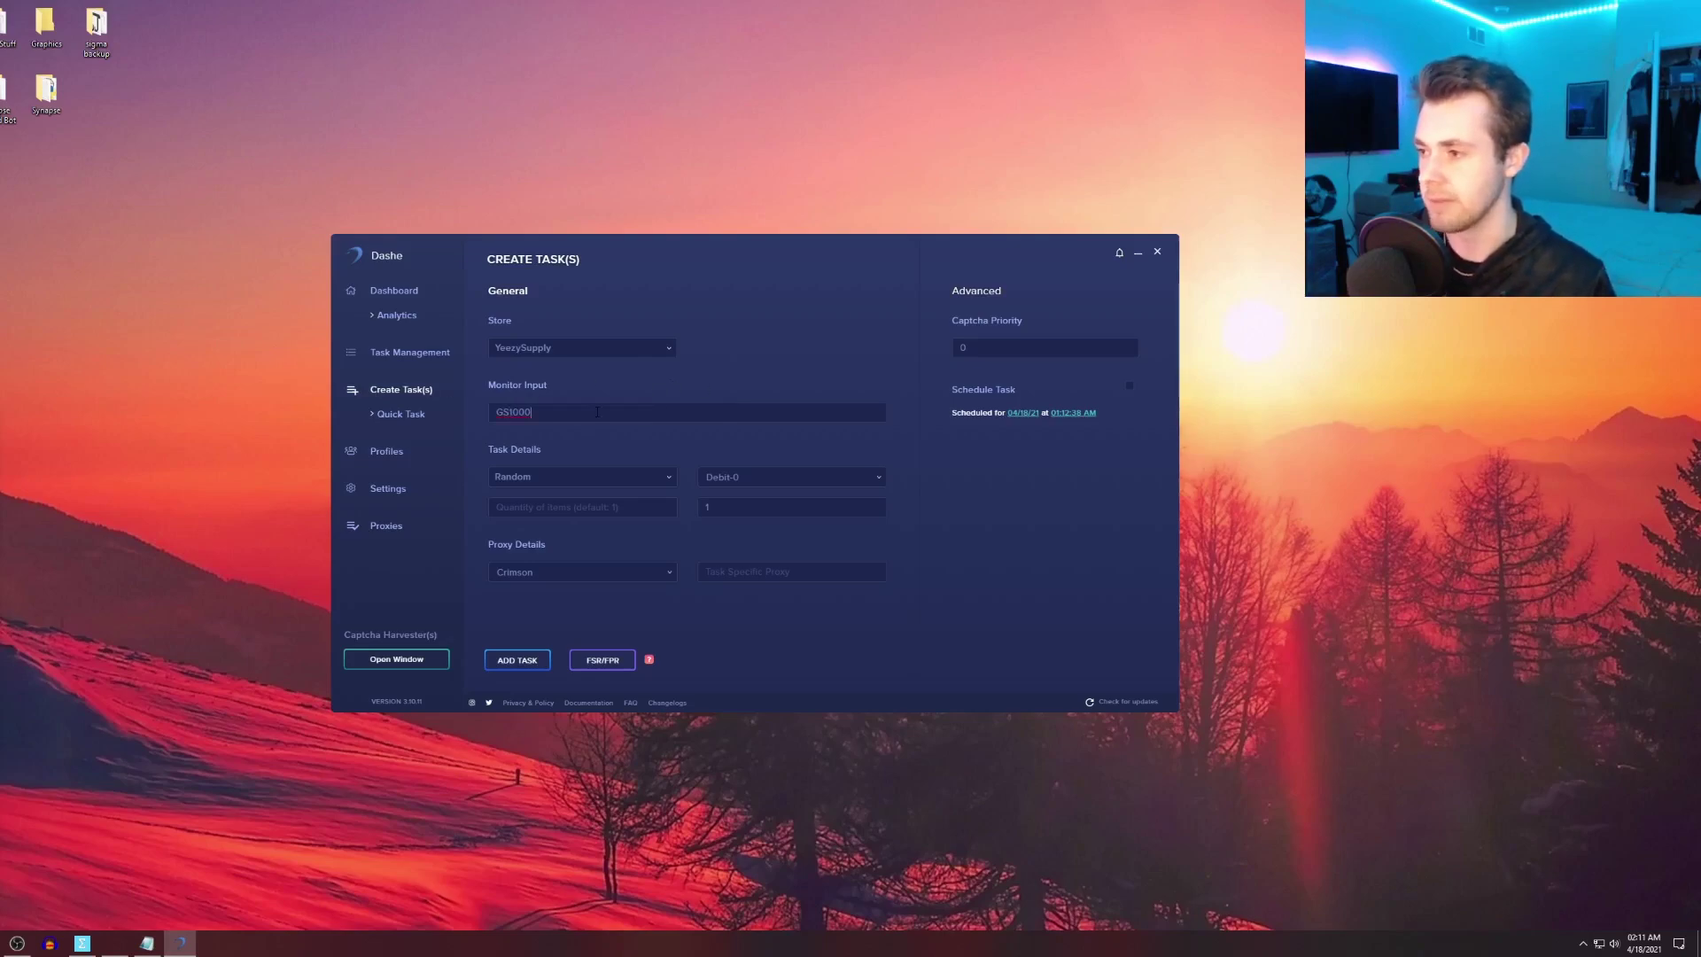
Add size 9.5 to the task's size selection alongside Random
click(649, 476)
scroll(593, 576, down, 5)
scroll(549, 531, up, 4)
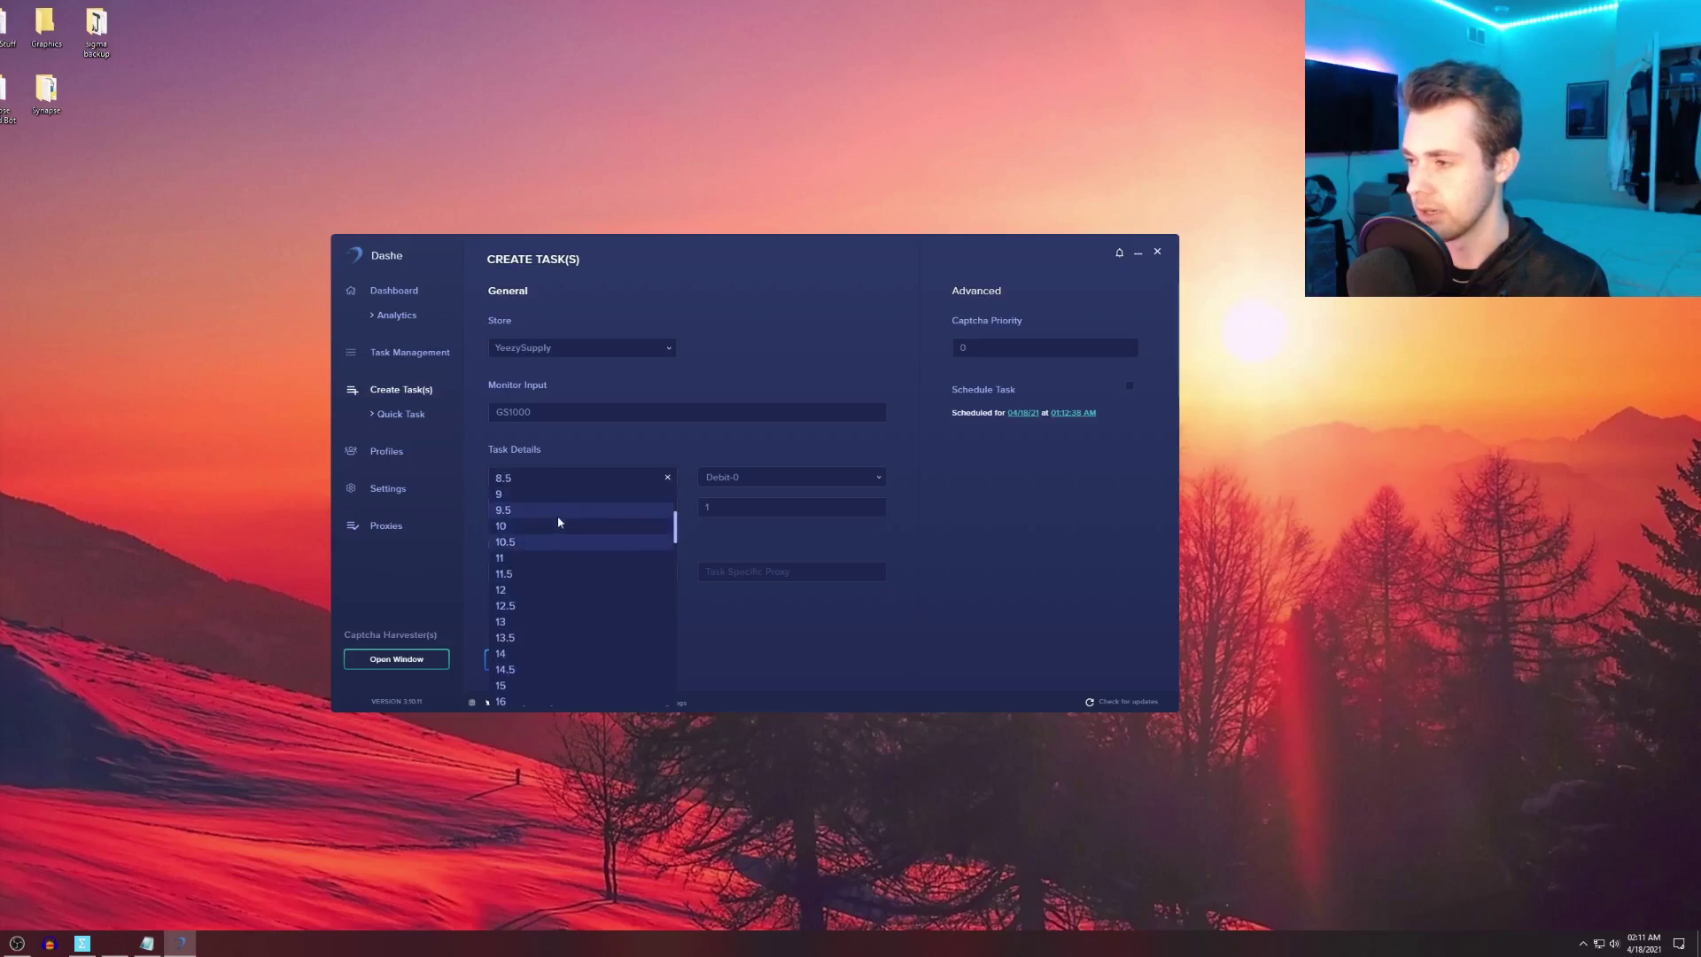
click(554, 525)
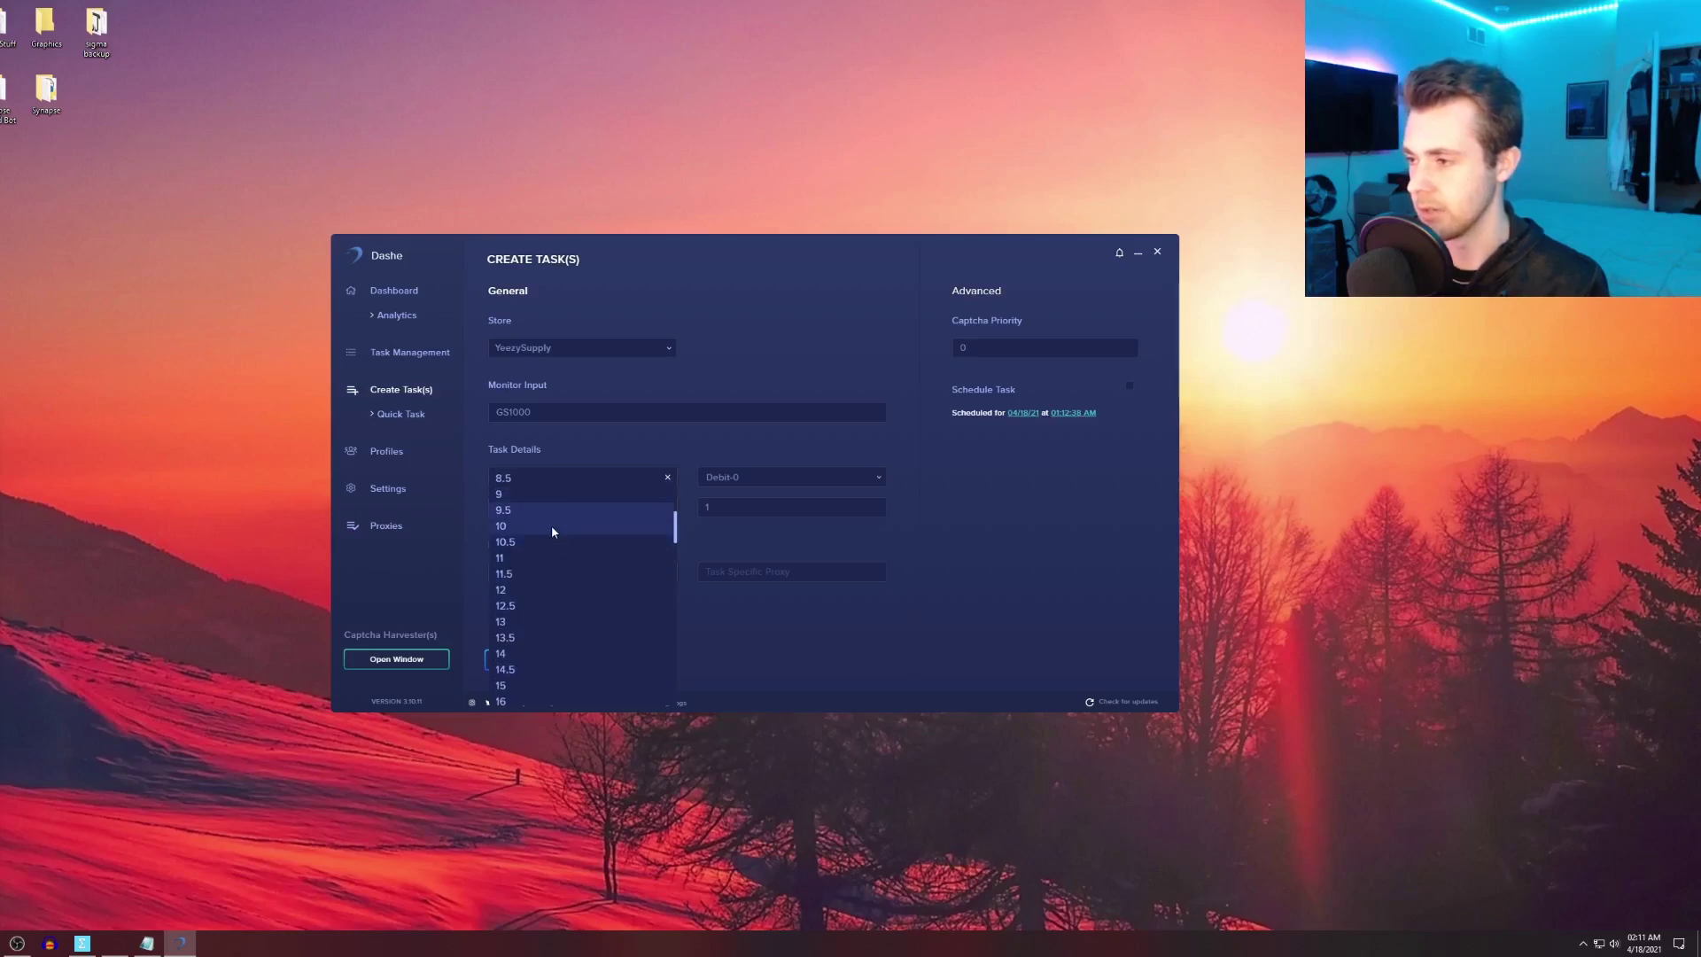
click(576, 525)
click(966, 509)
Choose the Discover 2-2-2 profile for the task and set the quantity of tasks to 1
click(756, 481)
click(782, 539)
click(786, 483)
click(784, 517)
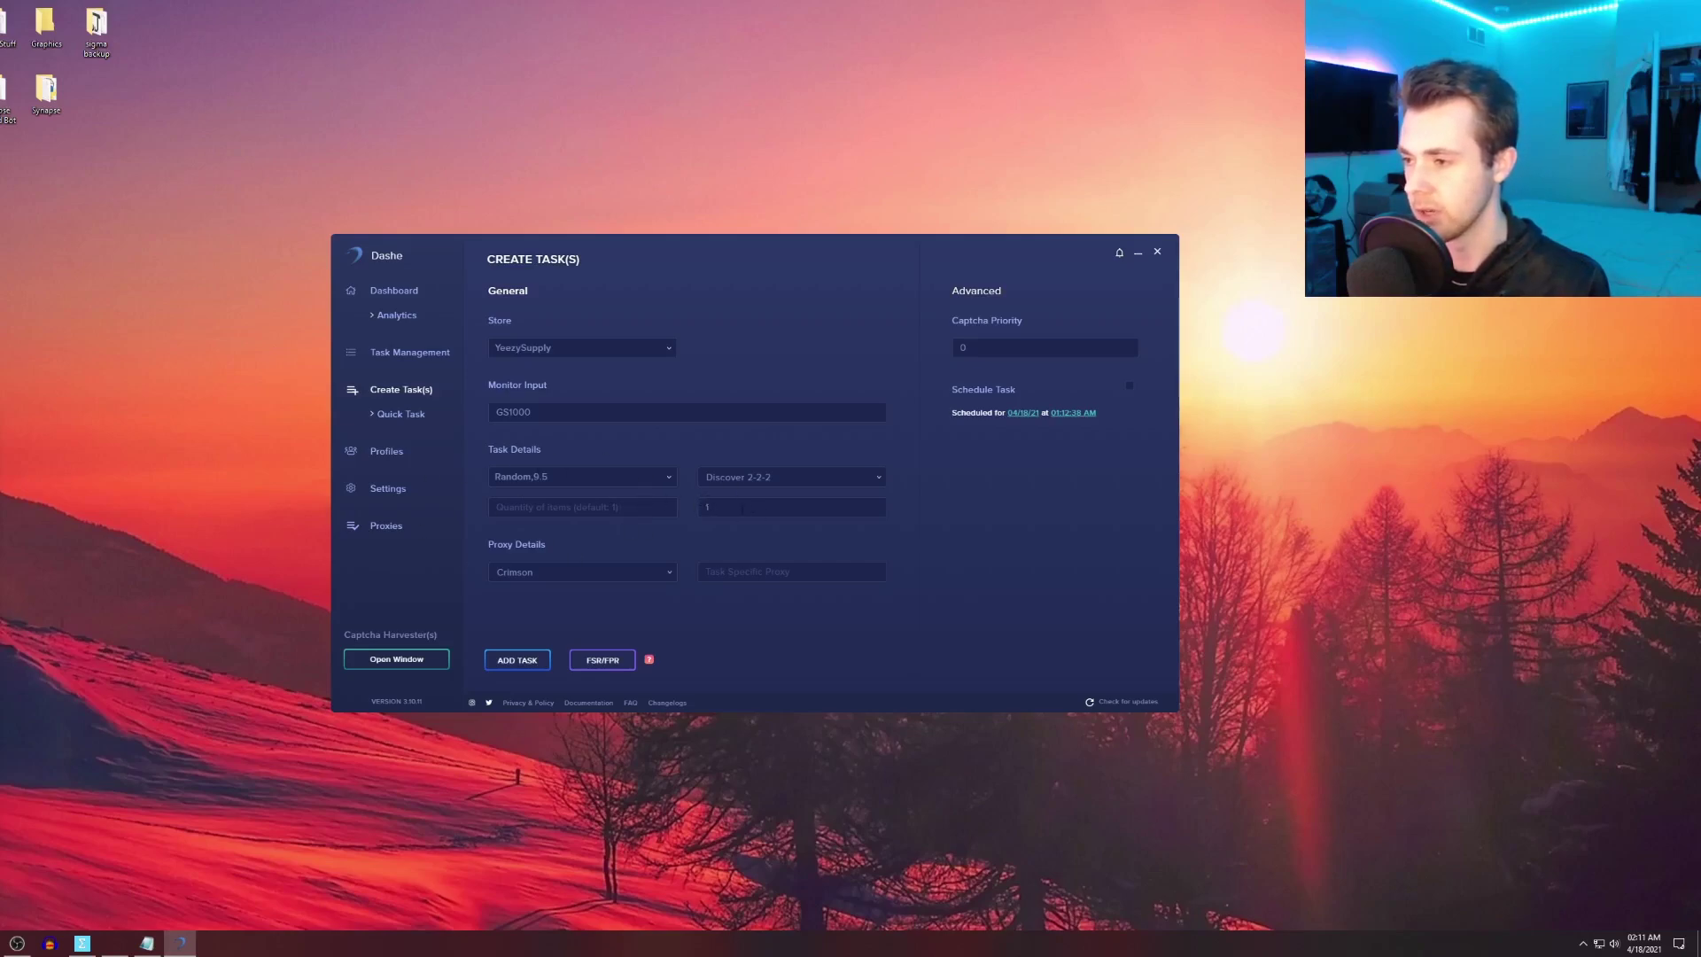
key(BackSpace)
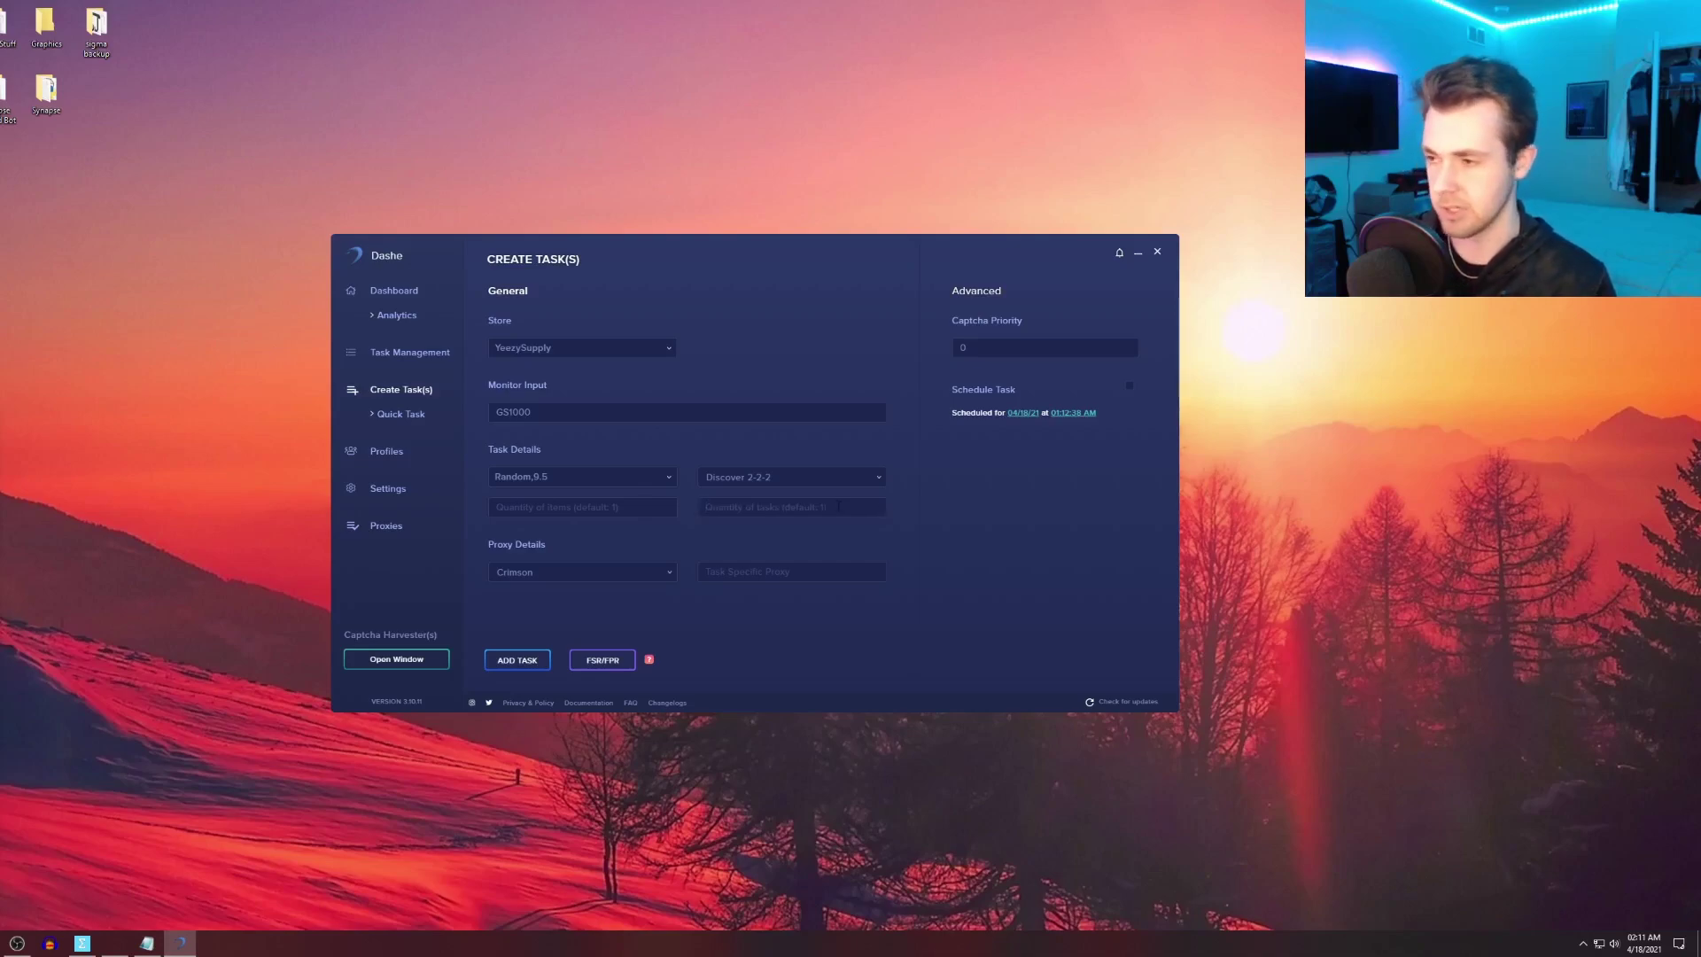
text(1)
Assign the AEX proxy list, add the YeezySupply task and show it in the task list
click(645, 576)
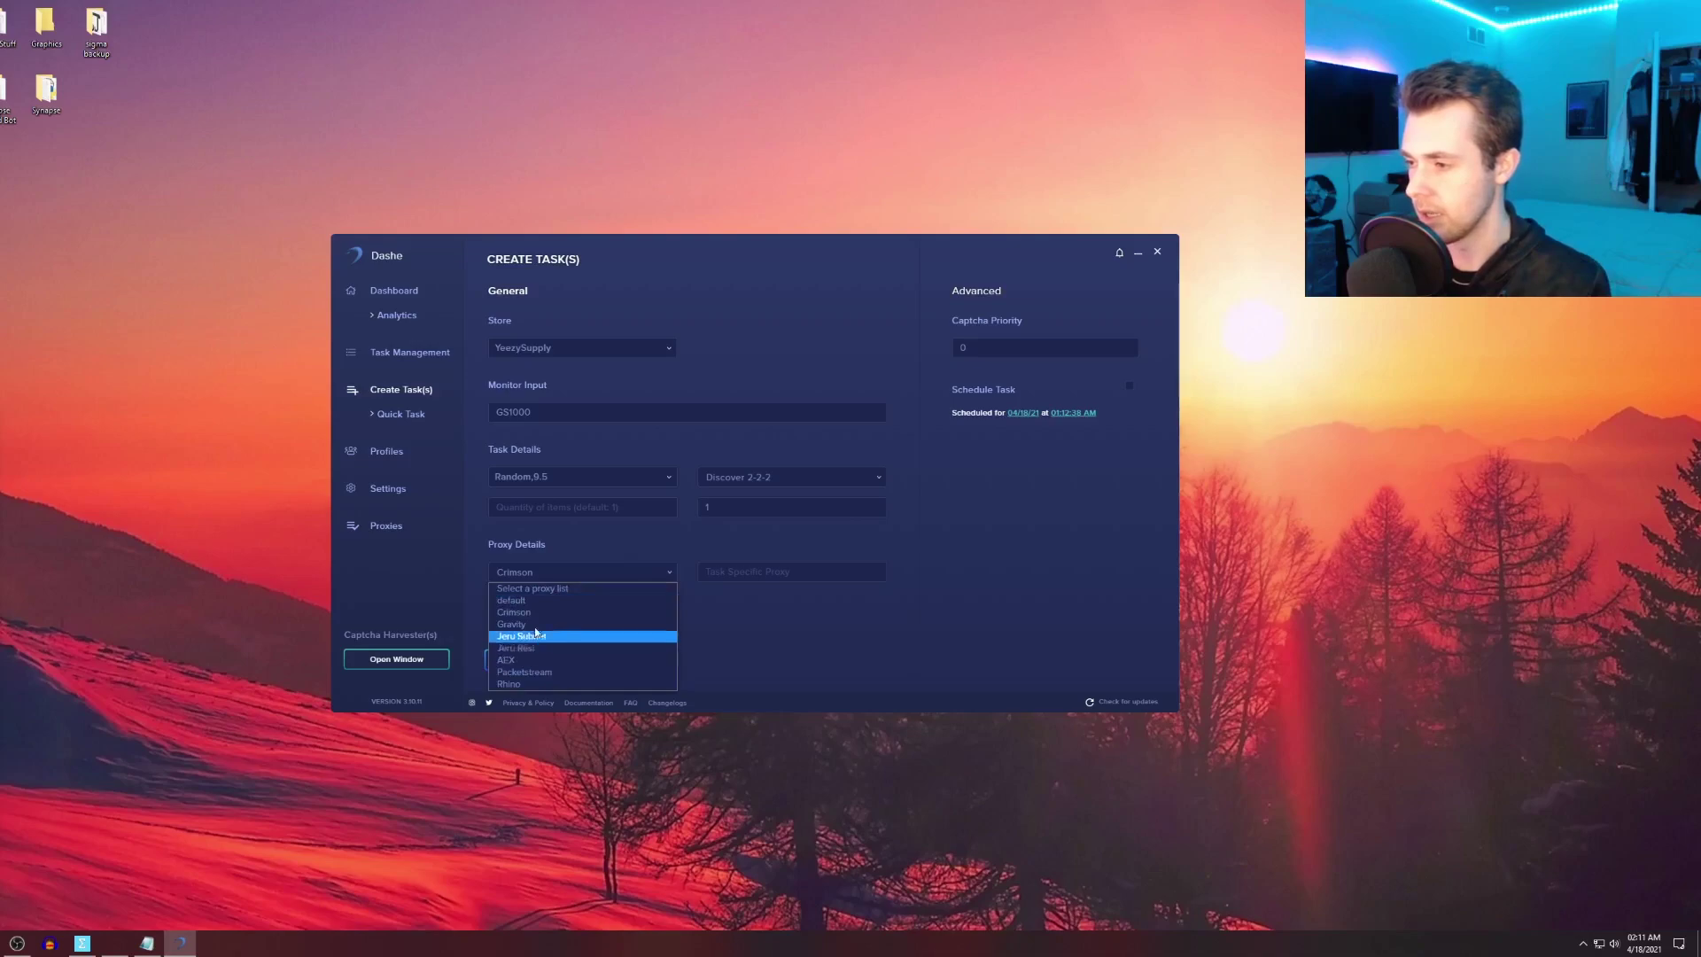
click(532, 657)
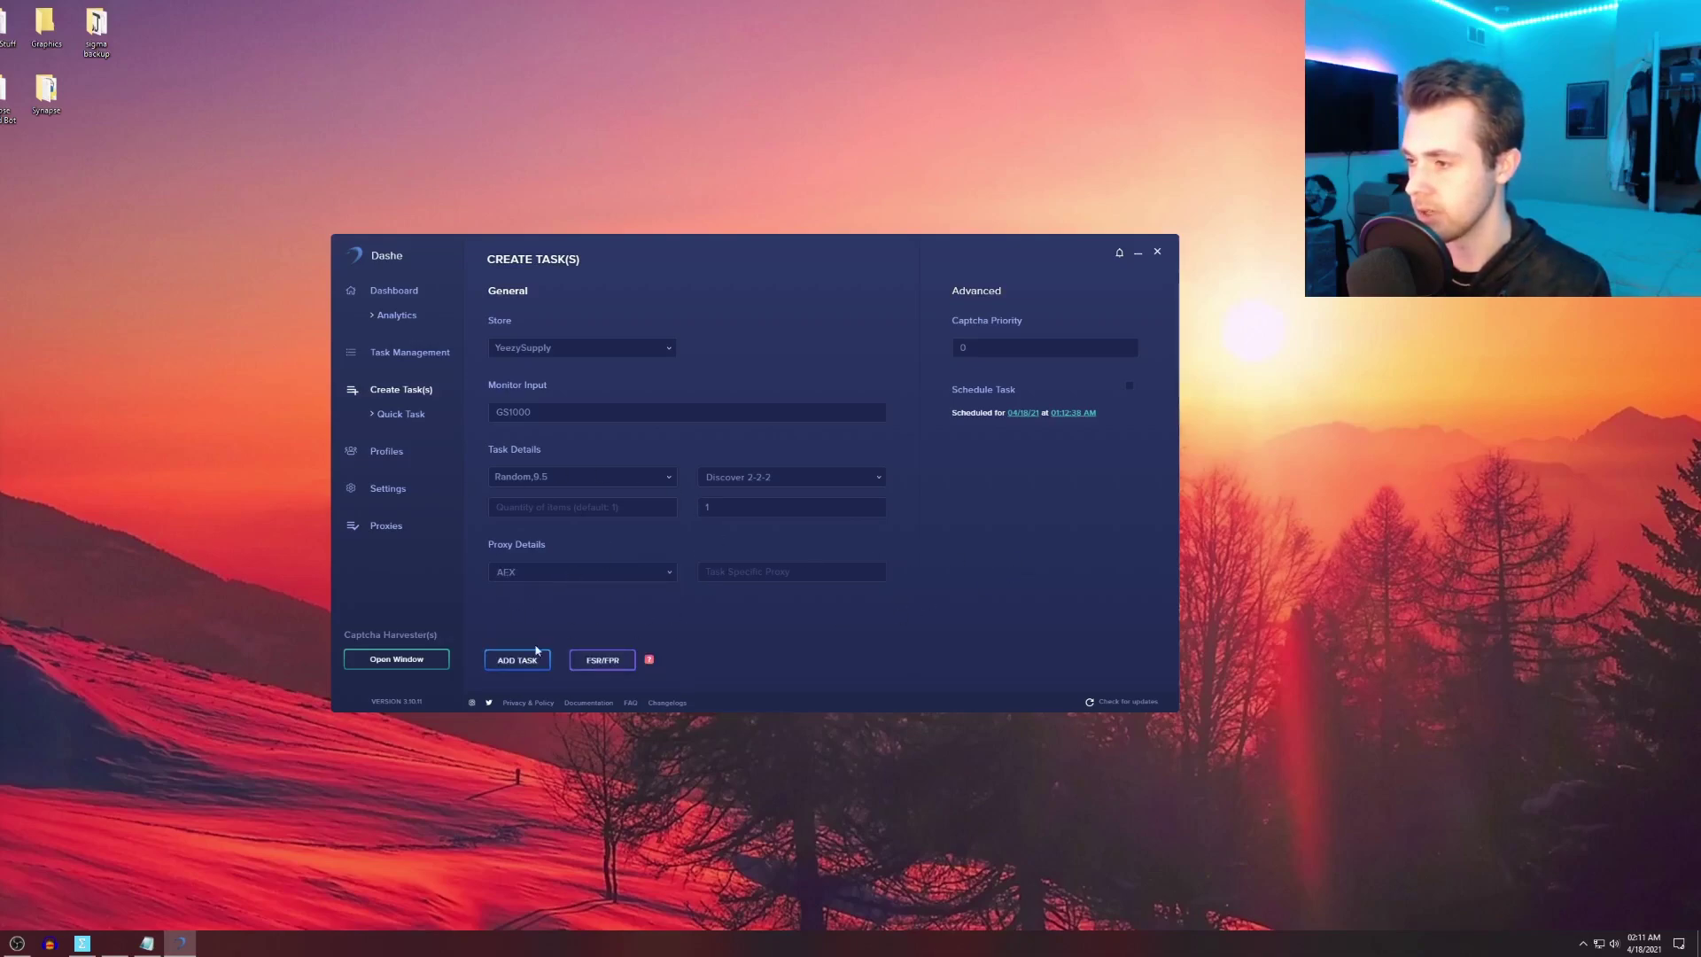
click(401, 355)
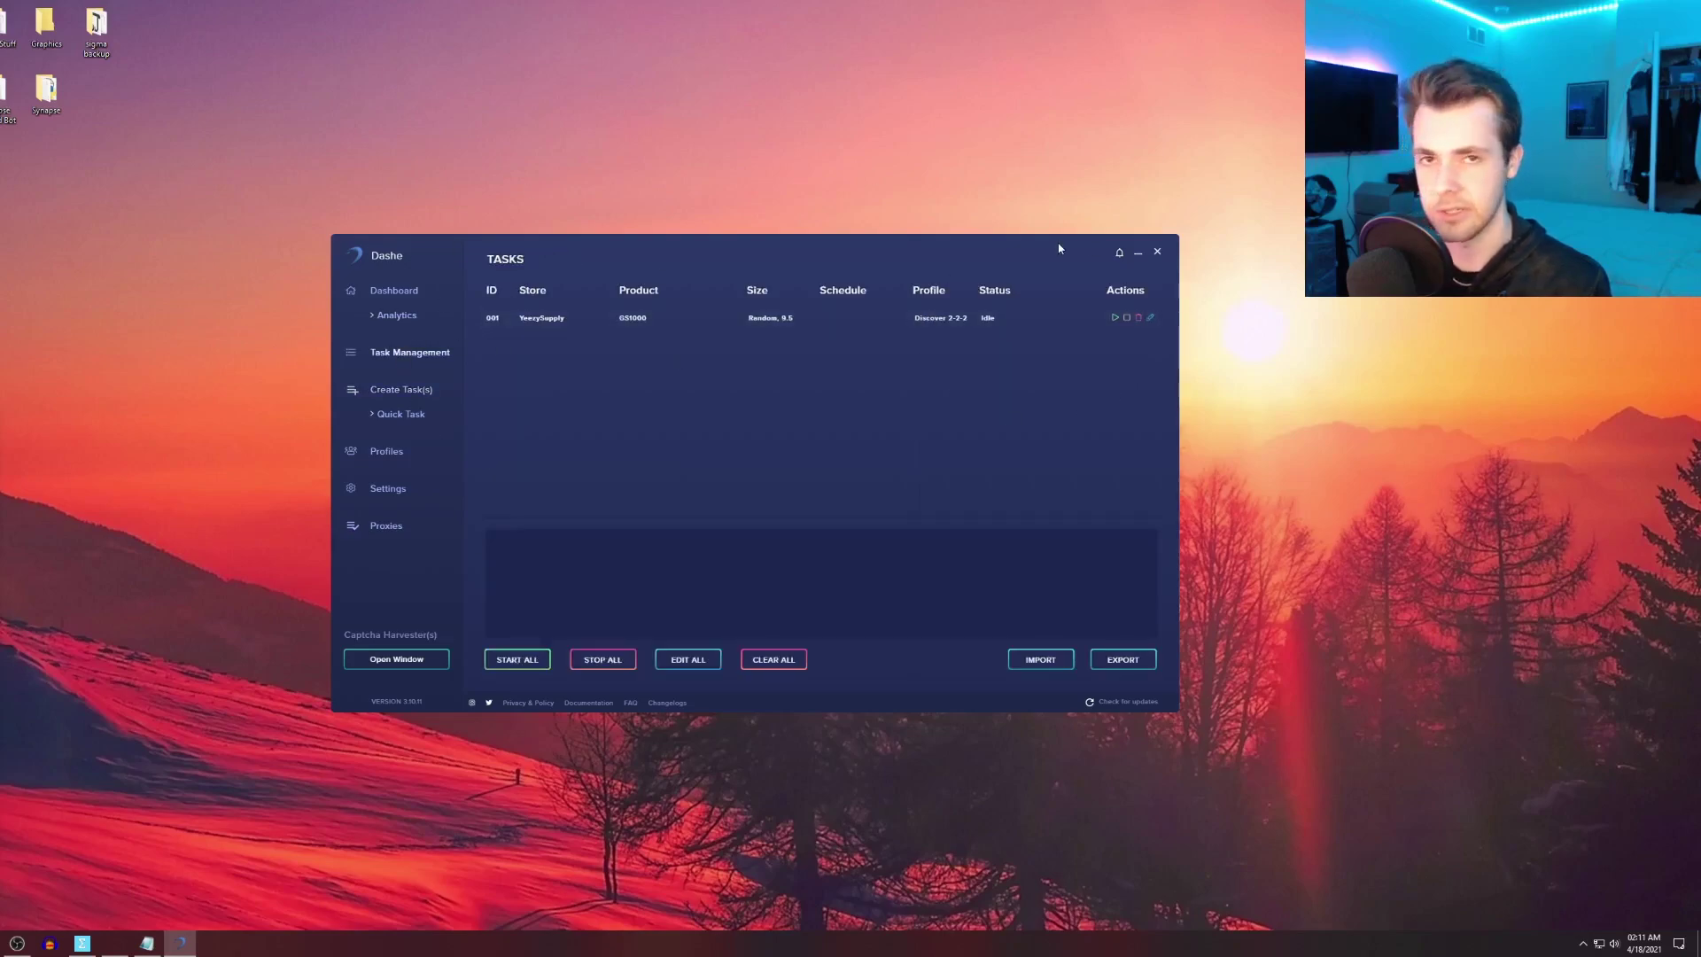
Return to task creation and deselect both Random and 9.5 so that no size is chosen
click(417, 392)
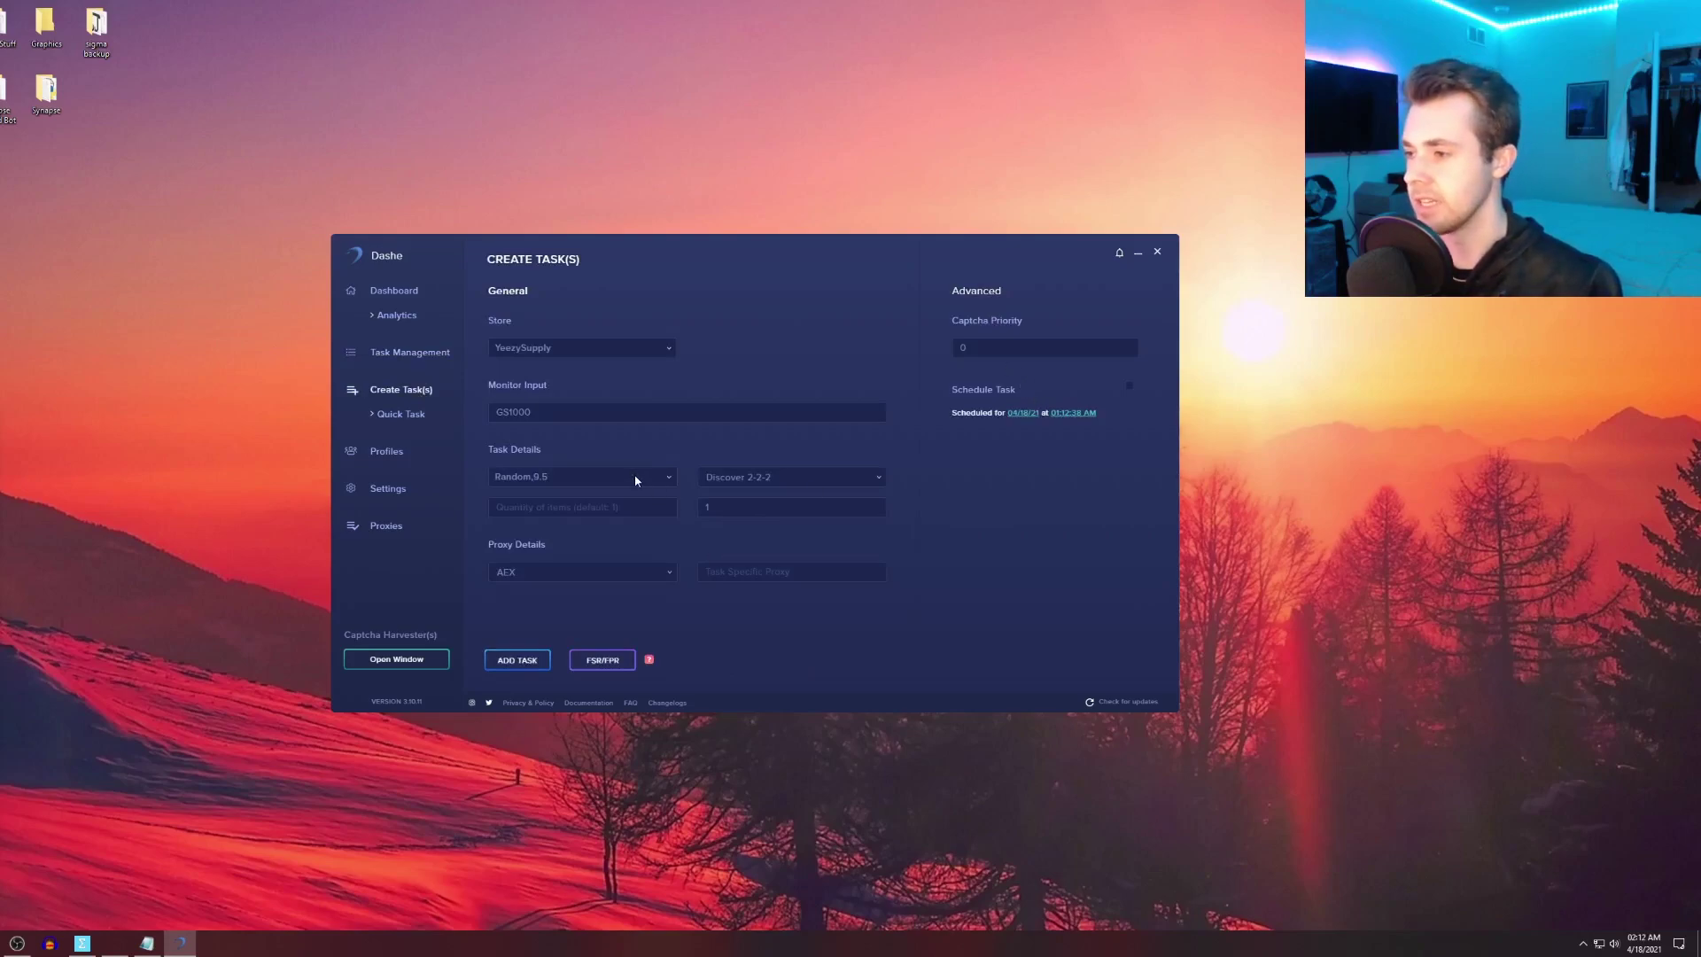
click(592, 484)
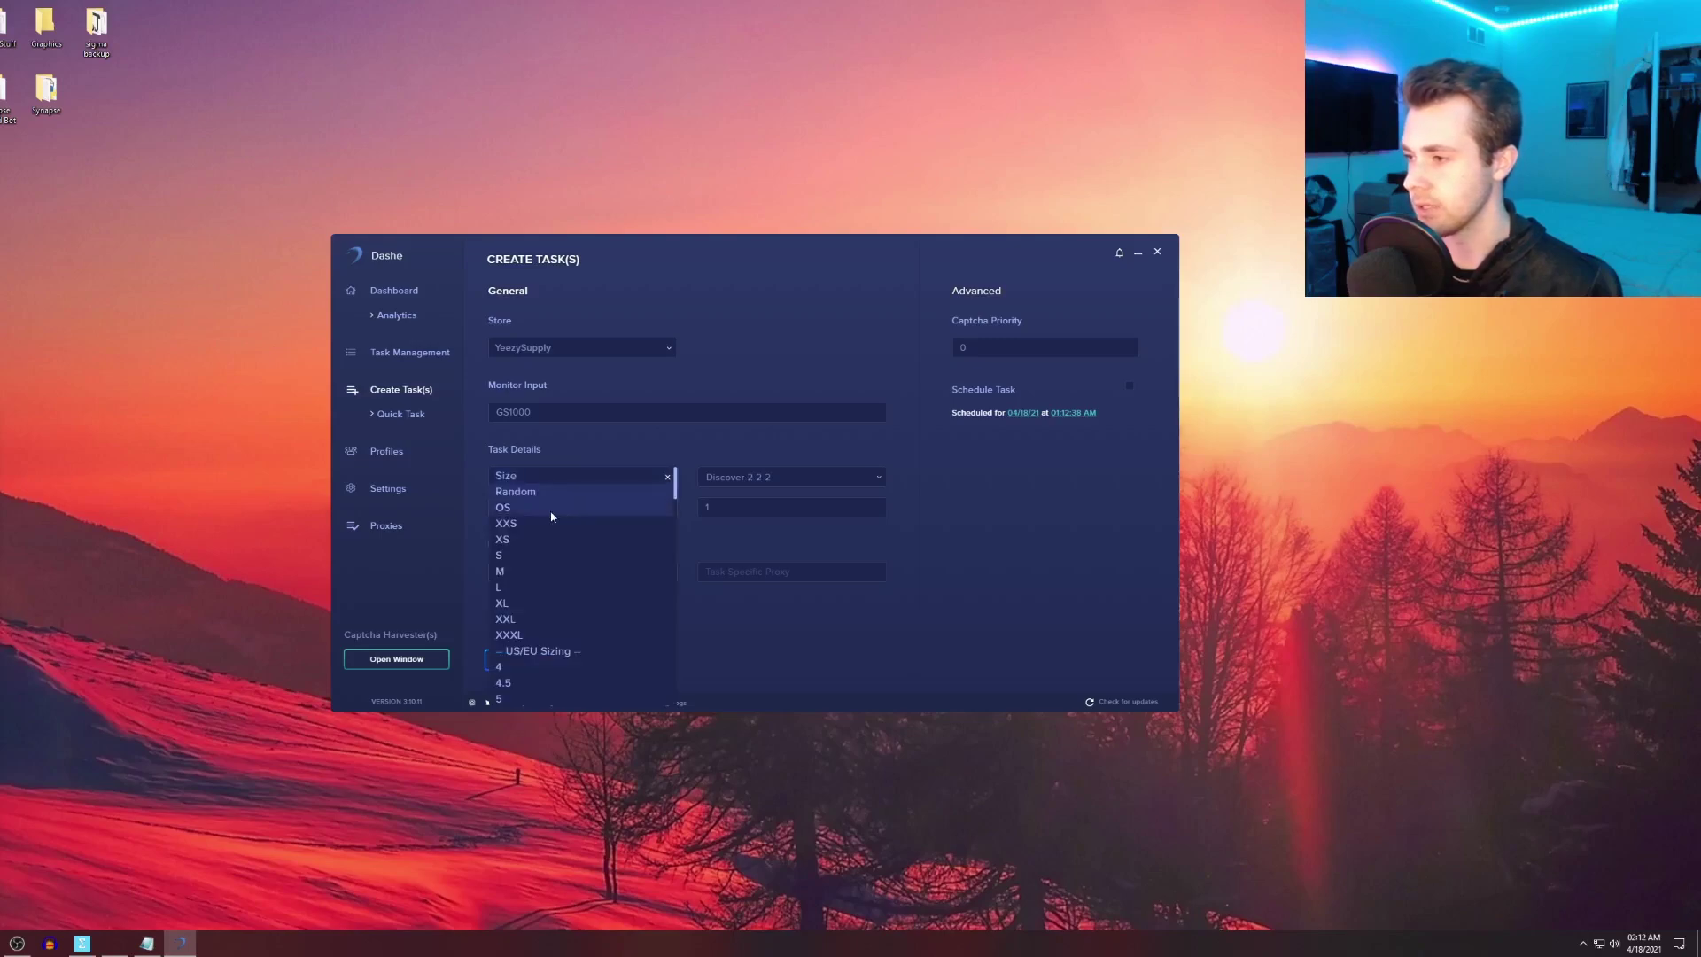
scroll(540, 578, down, 4)
click(539, 577)
scroll(650, 574, up, 4)
click(821, 562)
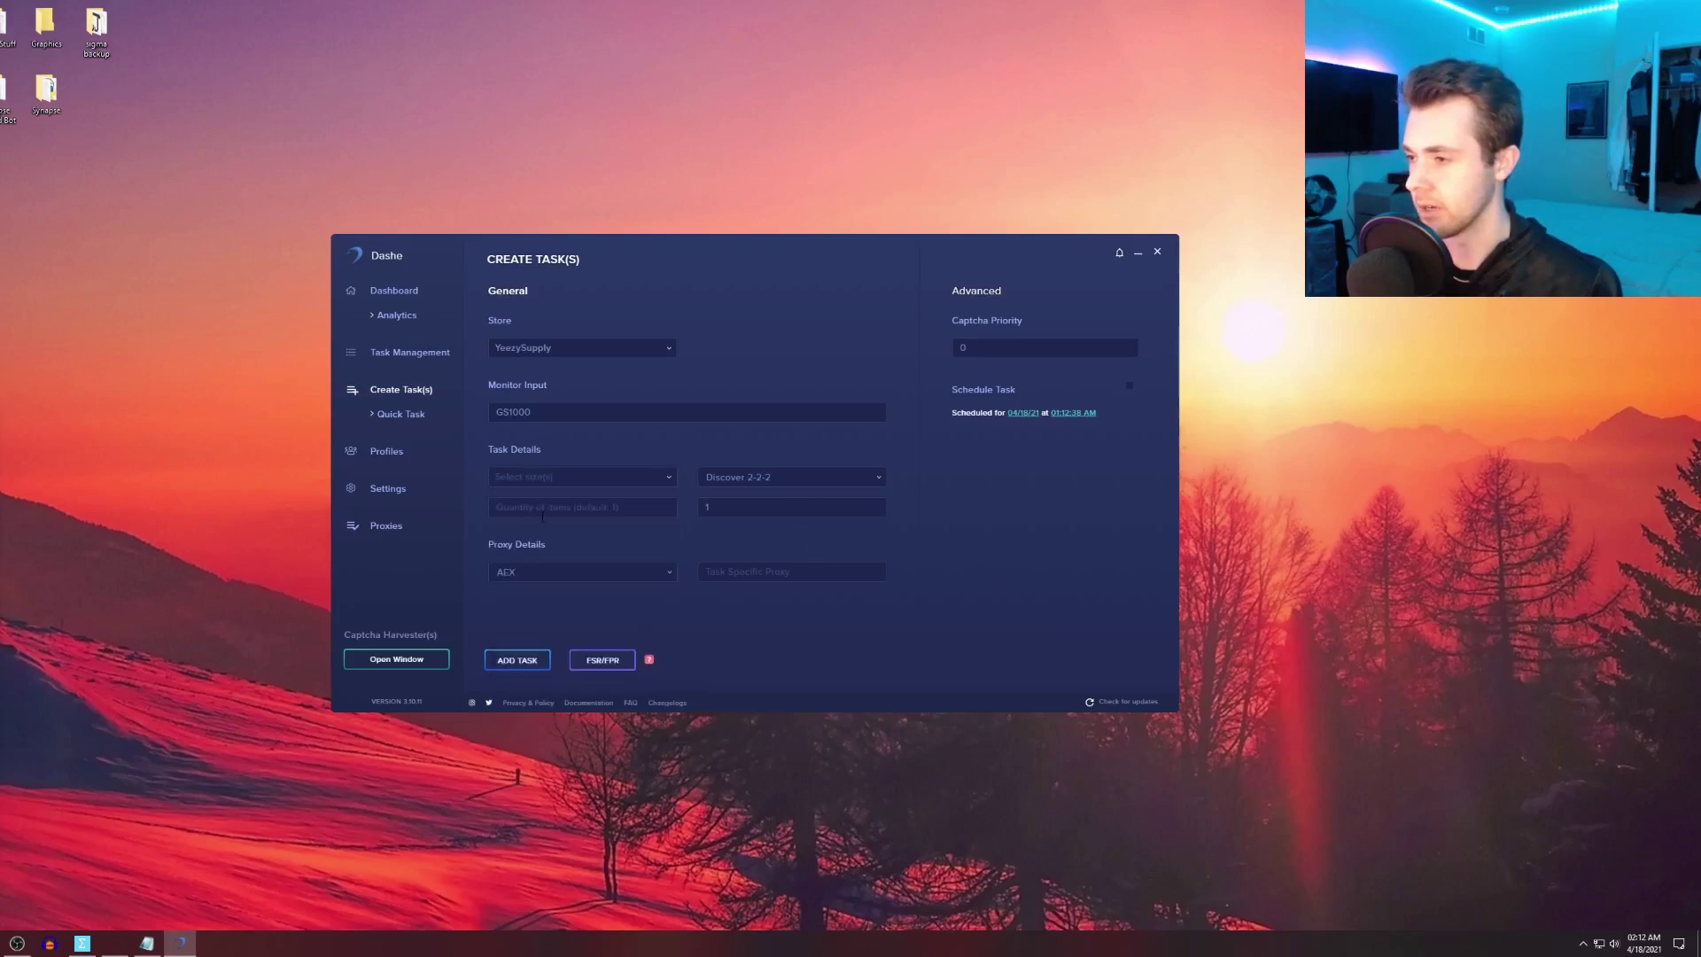
Change the proxy list for the new tasks to Jeru Subnet
click(546, 571)
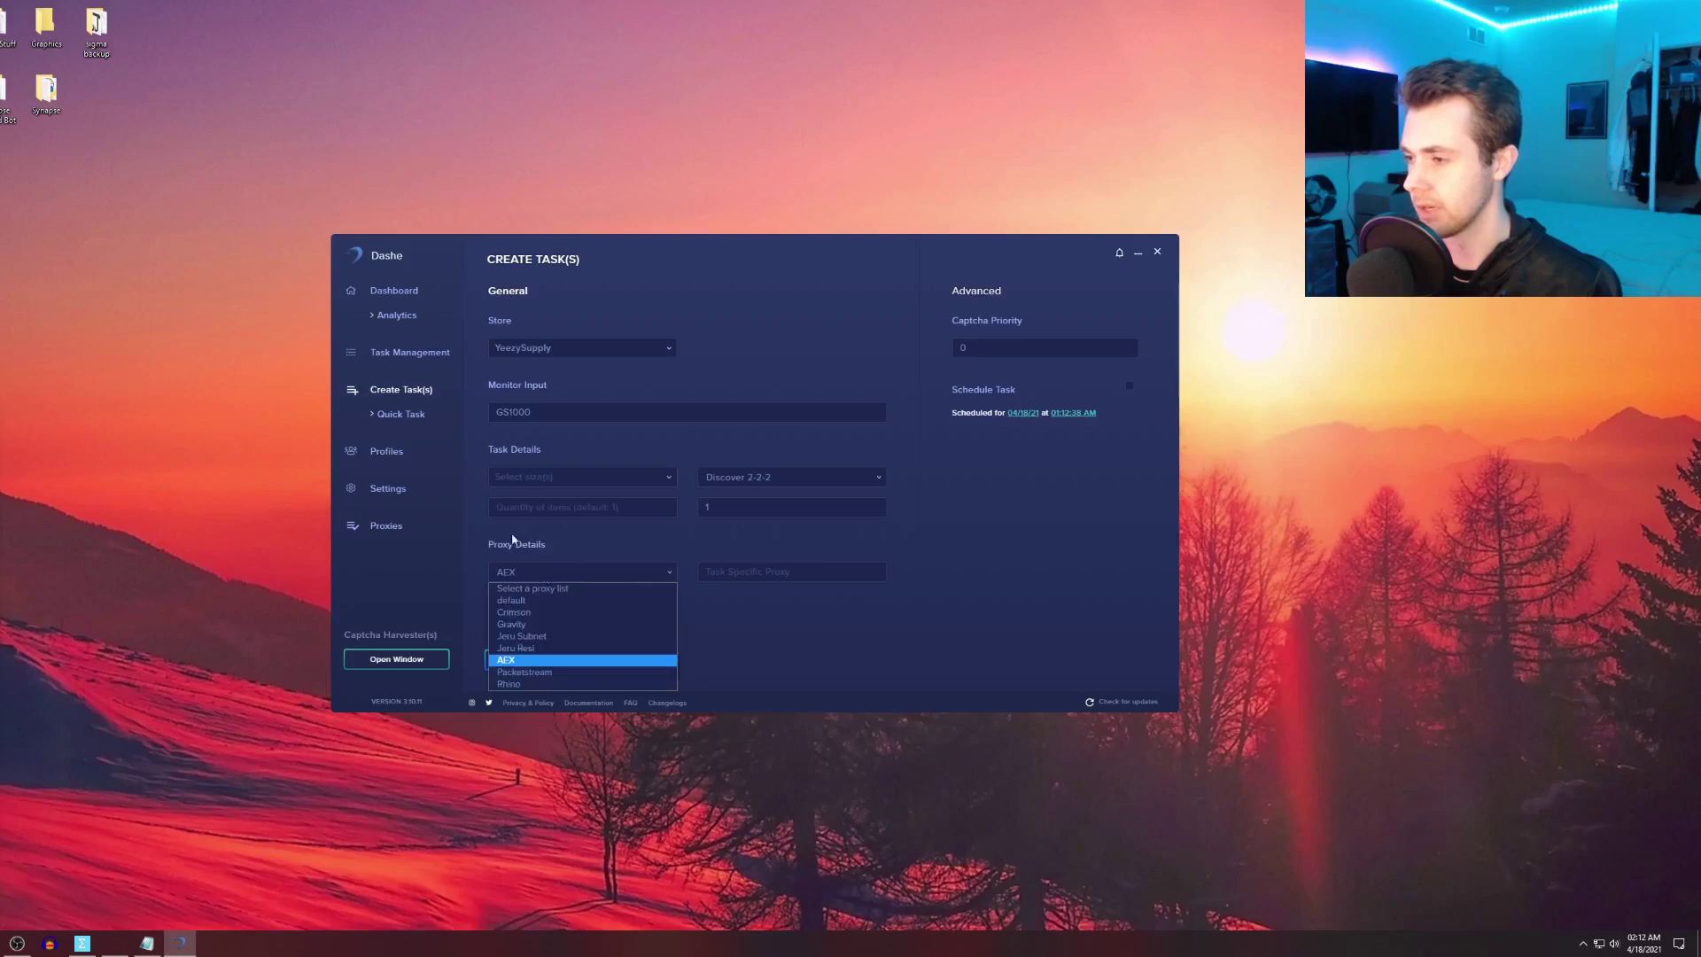
click(543, 602)
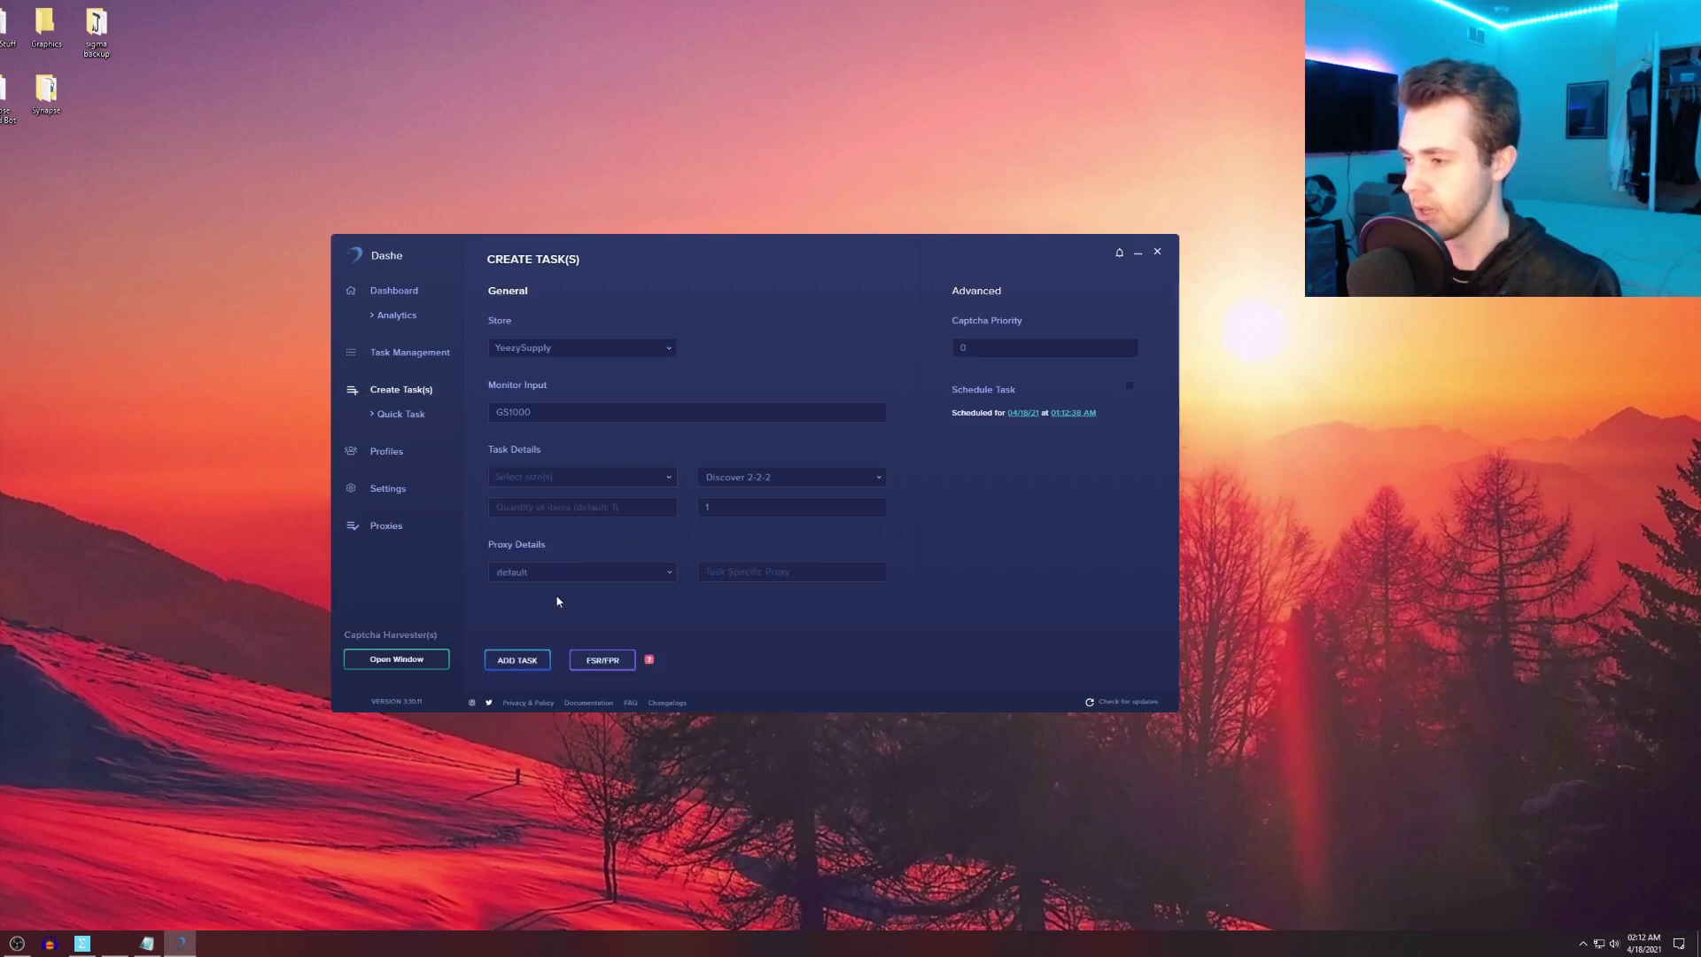
click(544, 572)
click(646, 620)
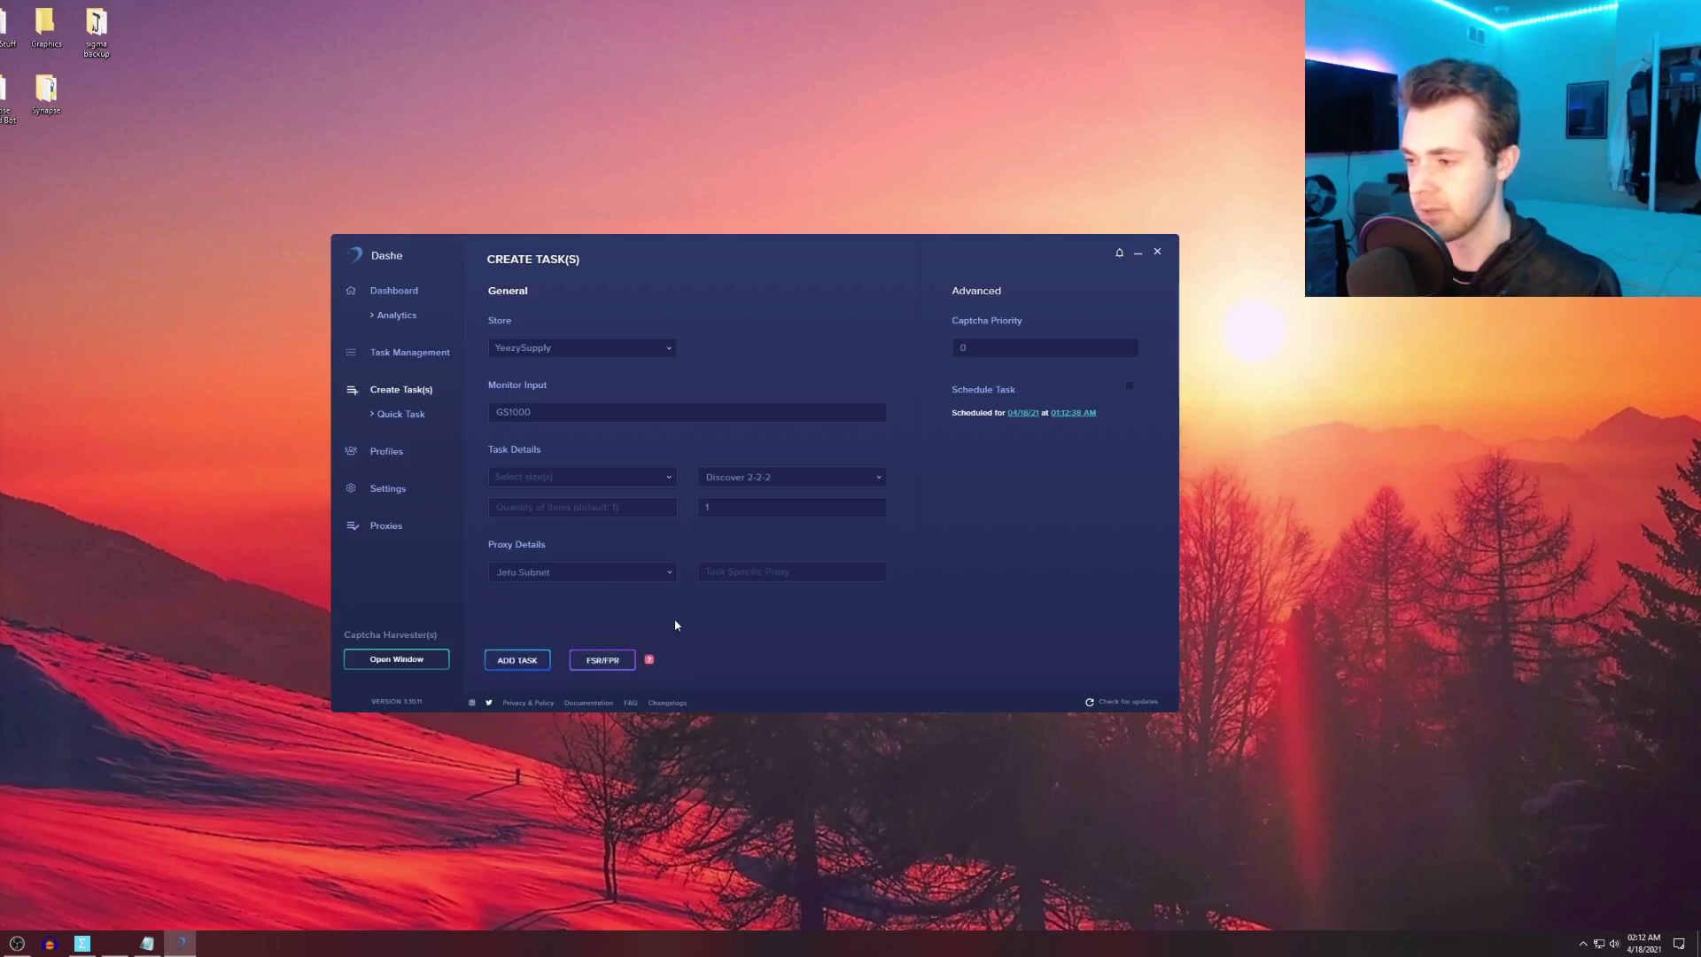
Mass-create Random-size tasks, one for each of the first seven profiles from Debit-0 to Privacy 9-3-5, and show the task list
click(604, 660)
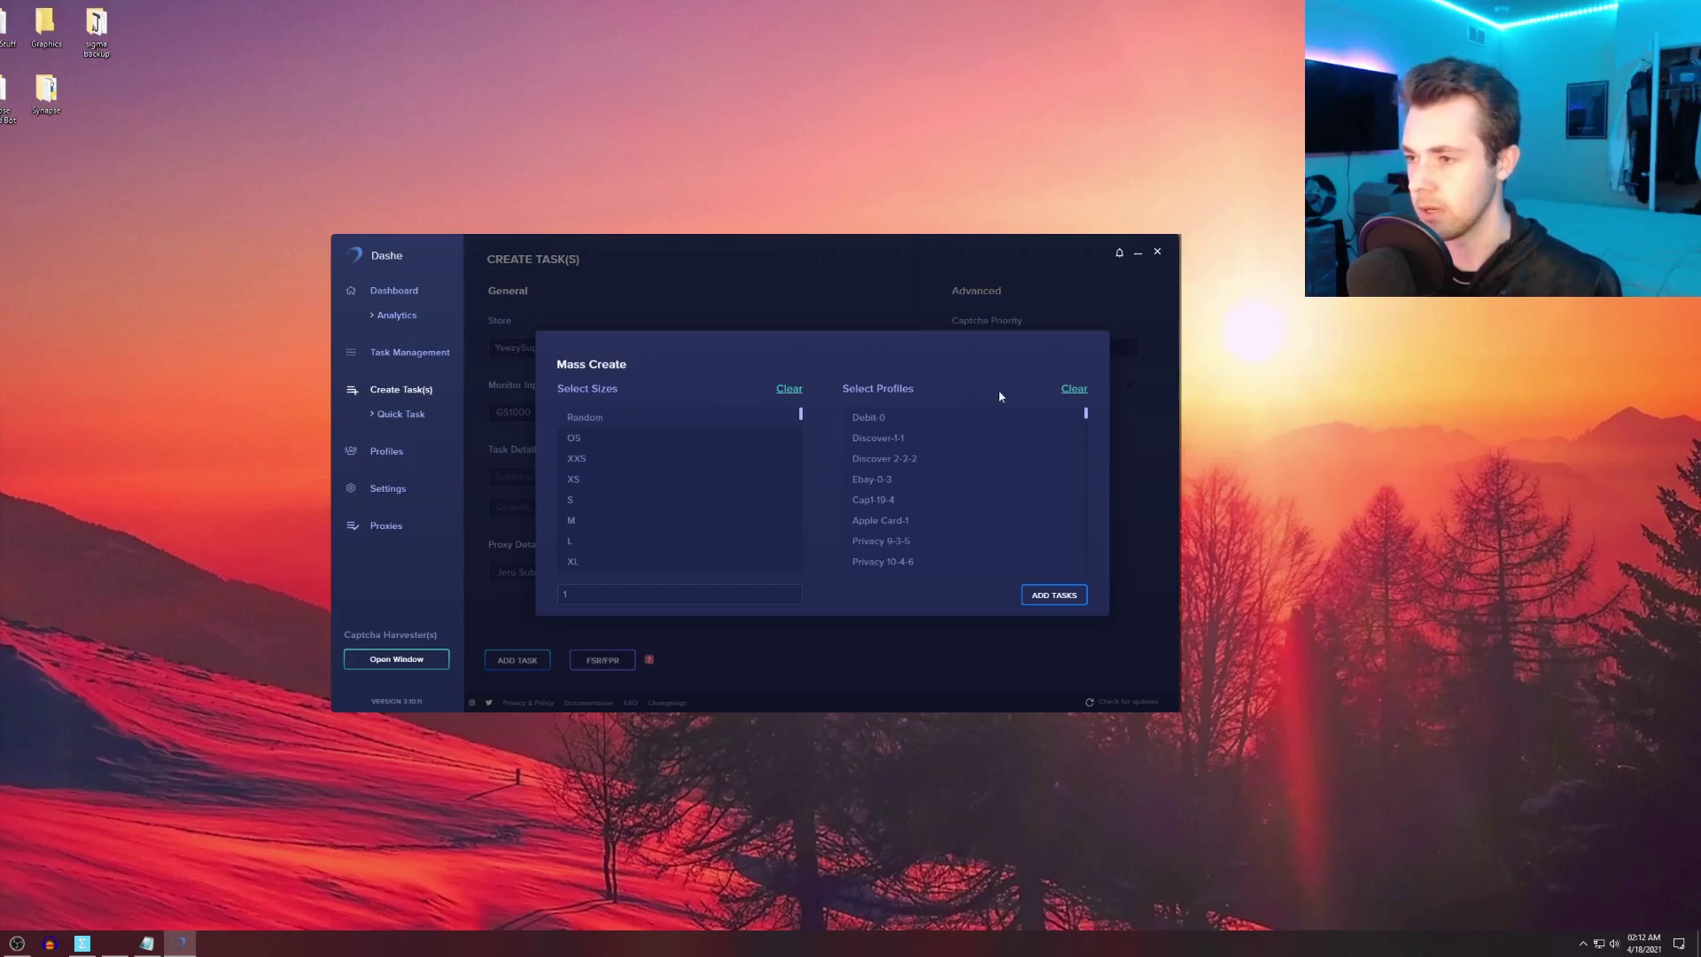
scroll(898, 460, down, 10)
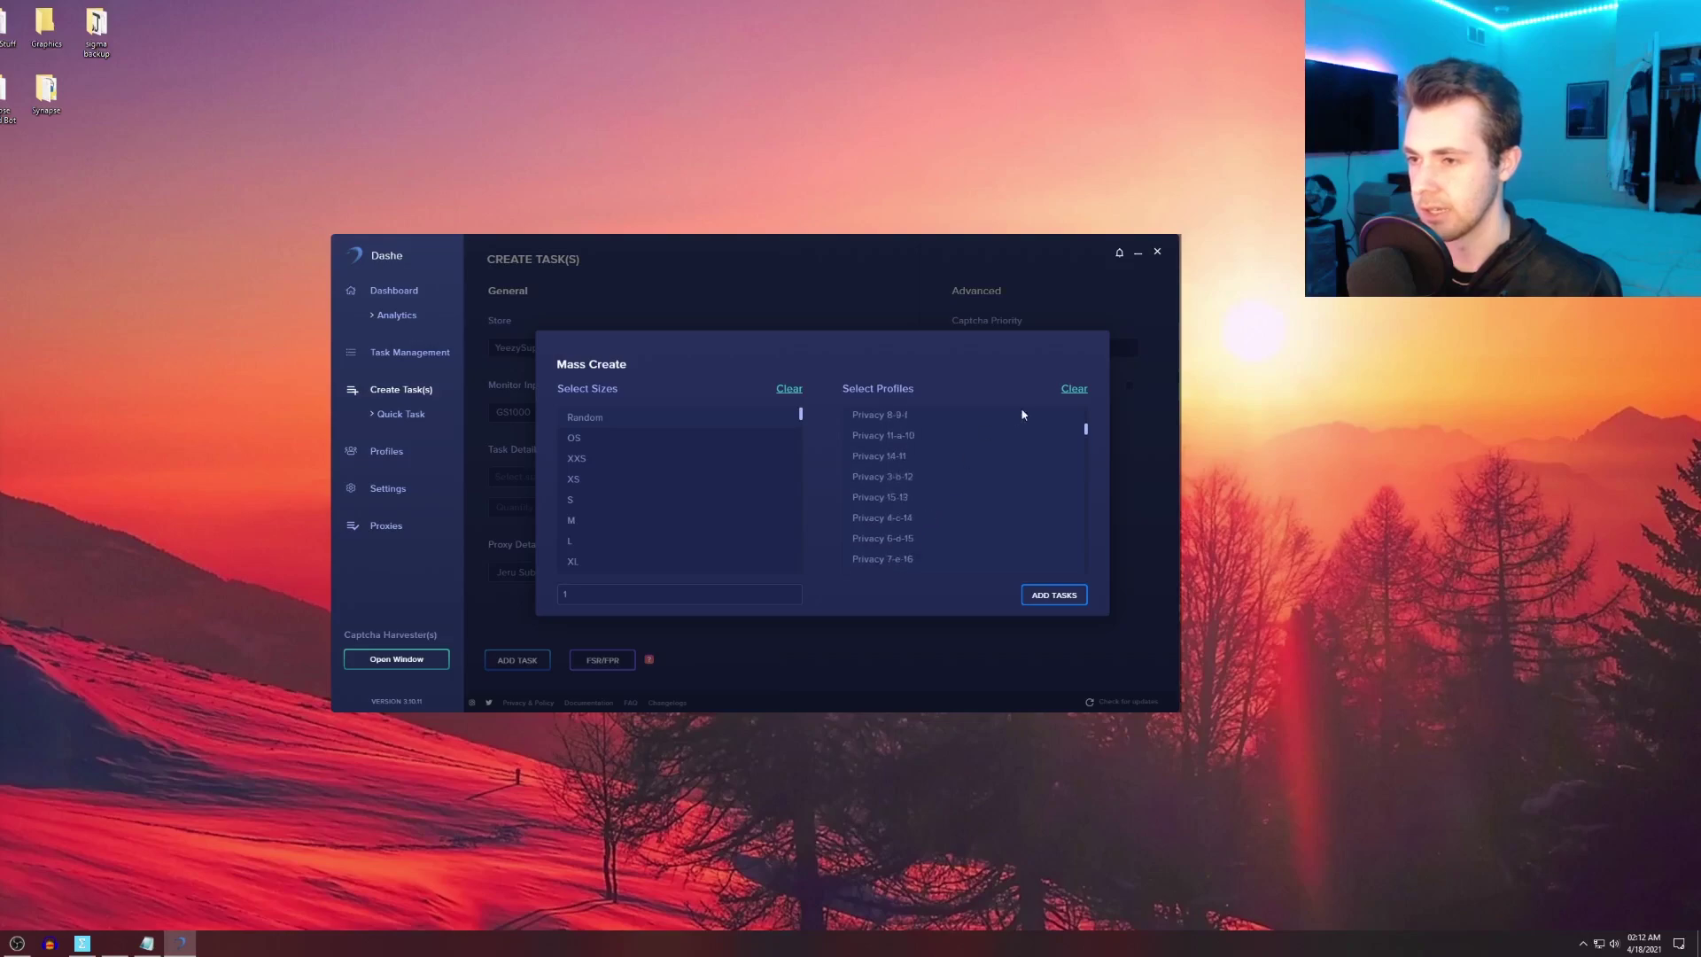
click(1072, 388)
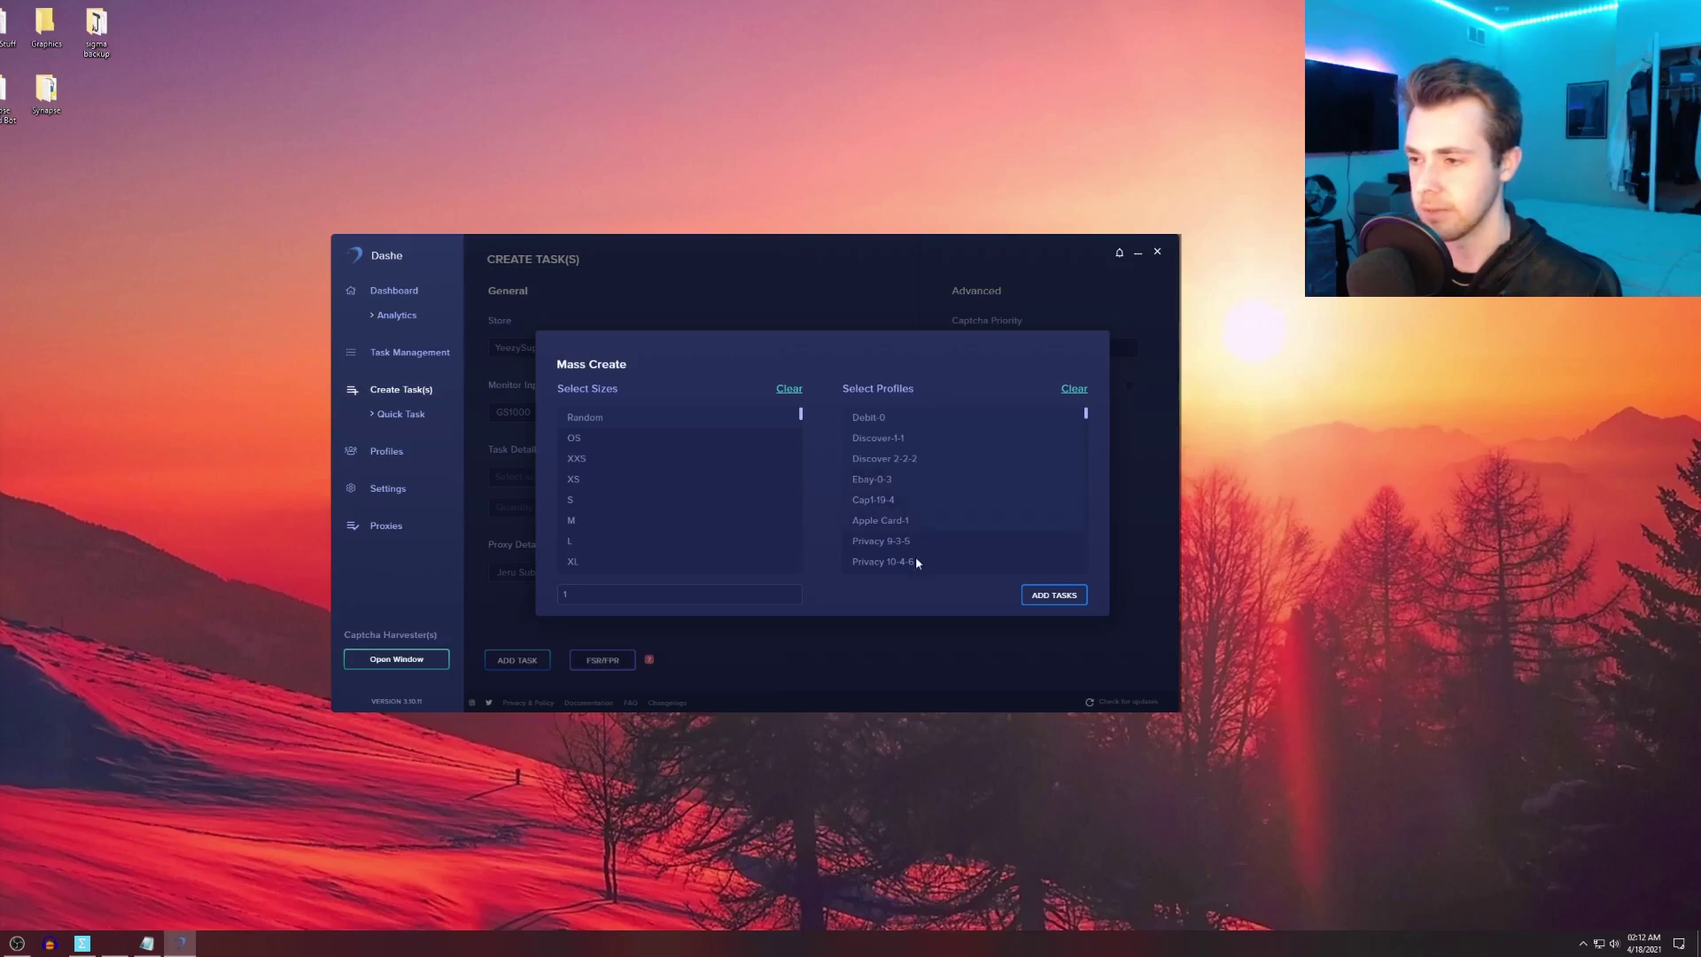
click(1038, 596)
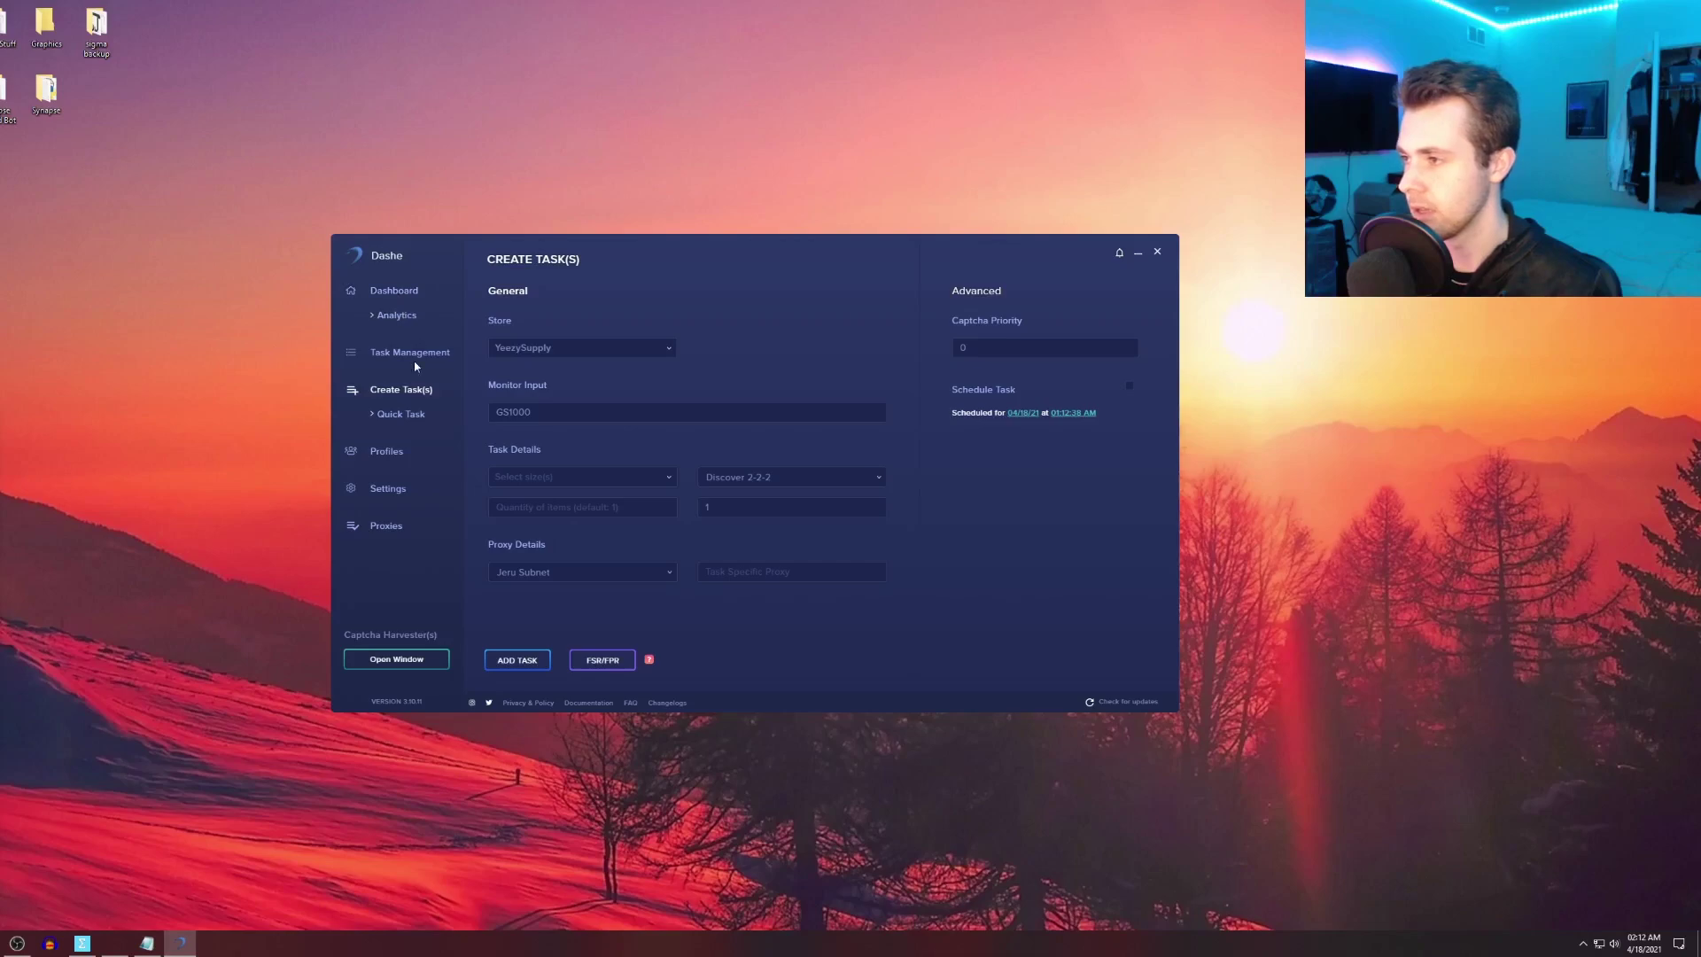
click(414, 360)
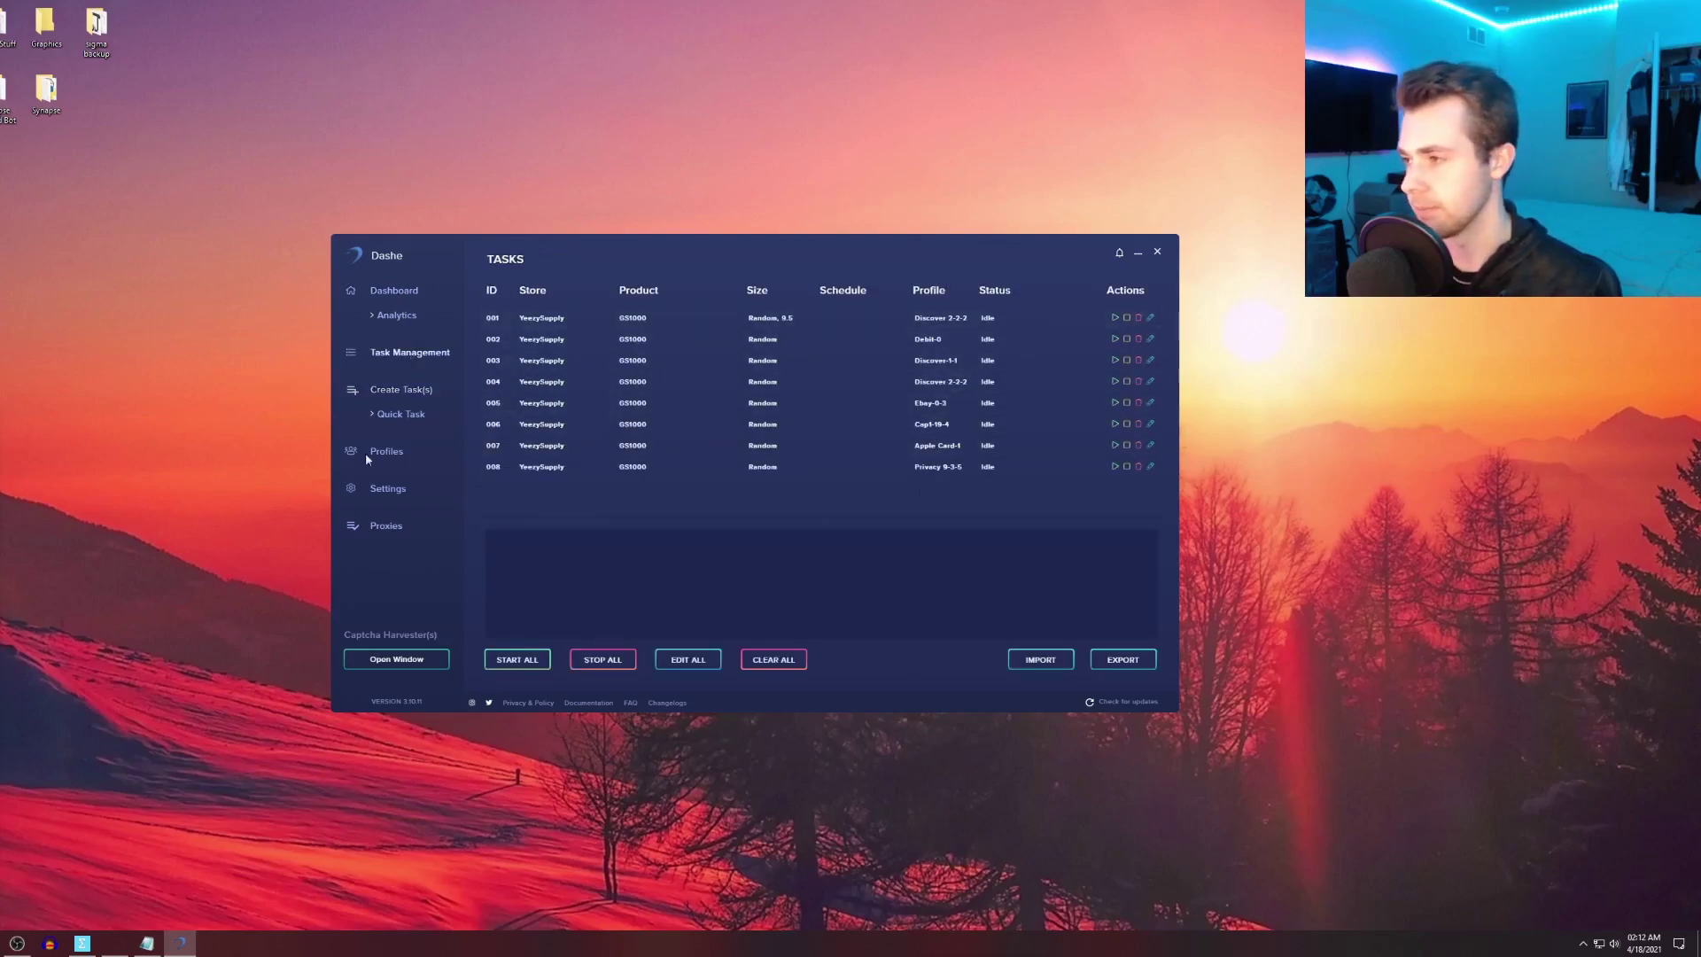
Reopen Mass Create, try a task quantity of 2 and set the quantity back to 1
click(410, 391)
click(626, 666)
click(579, 591)
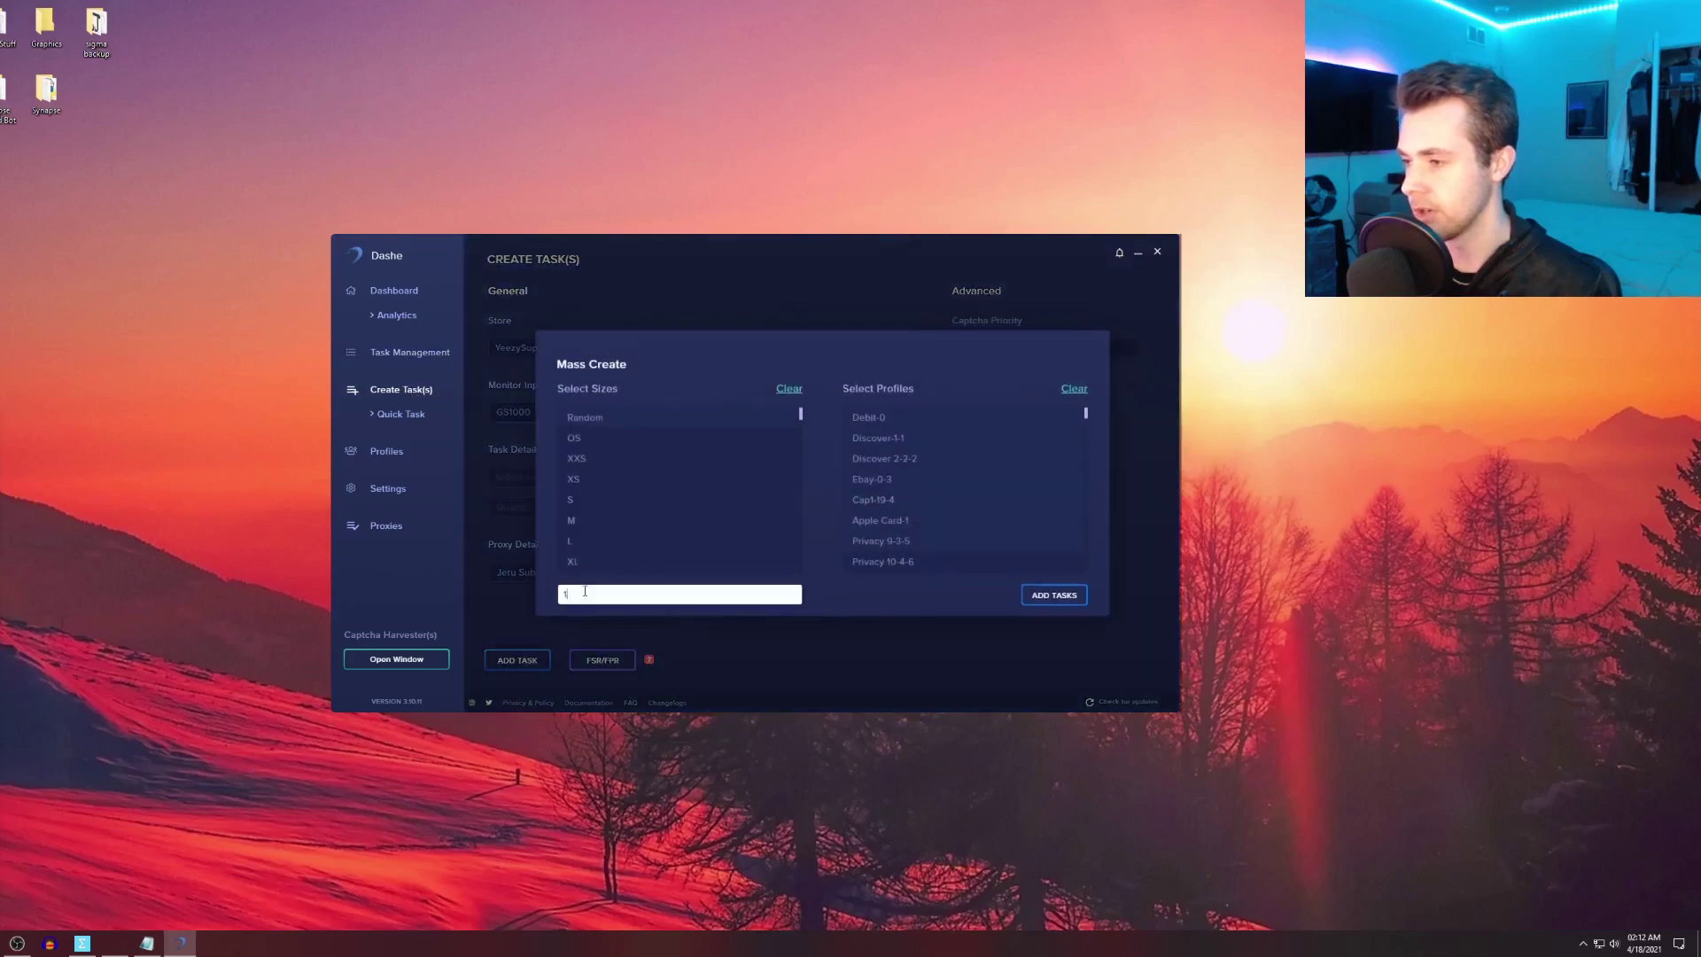
text(2)
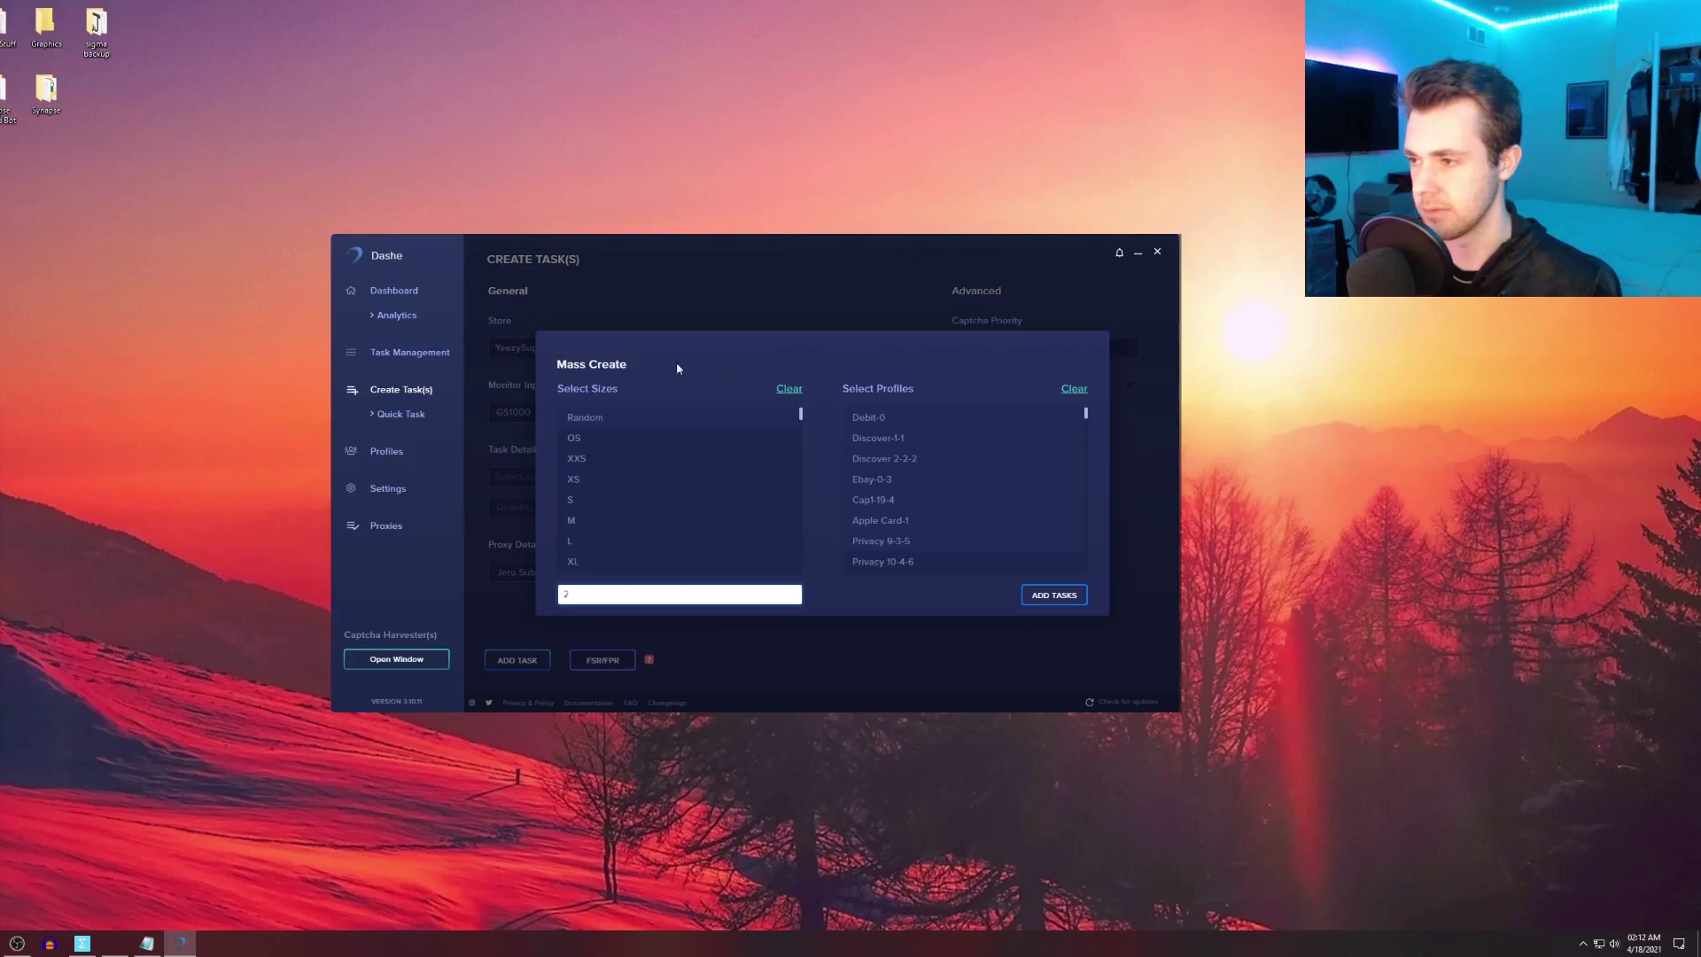
double_click(584, 595)
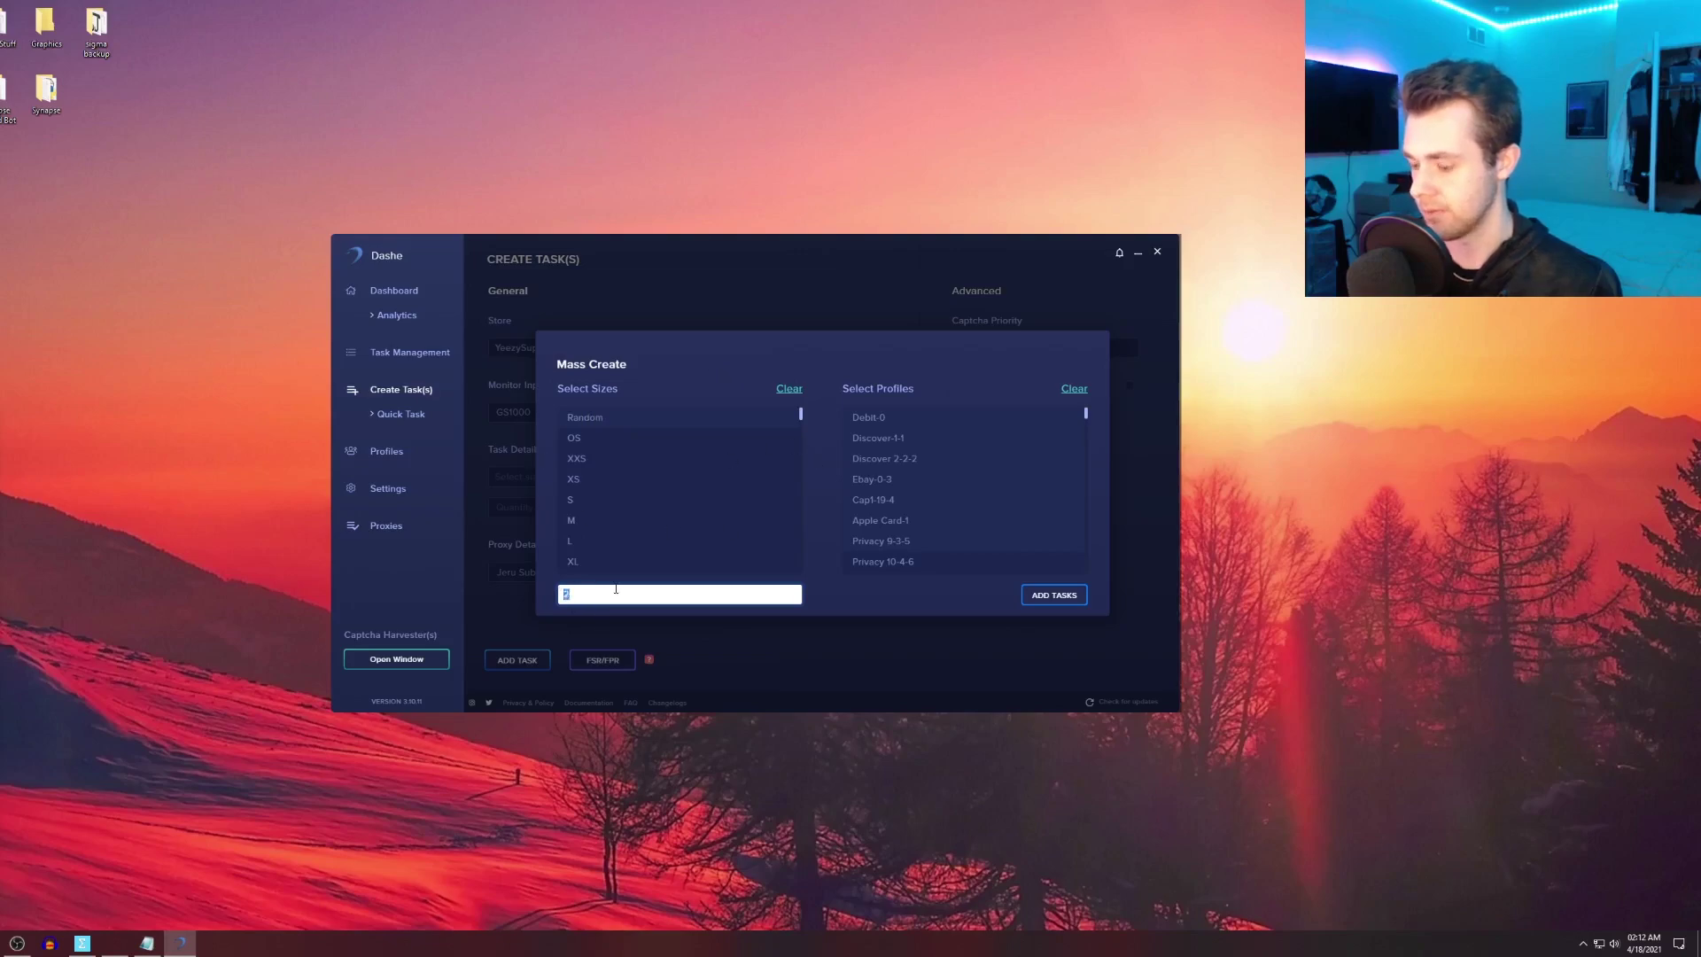
text(1)
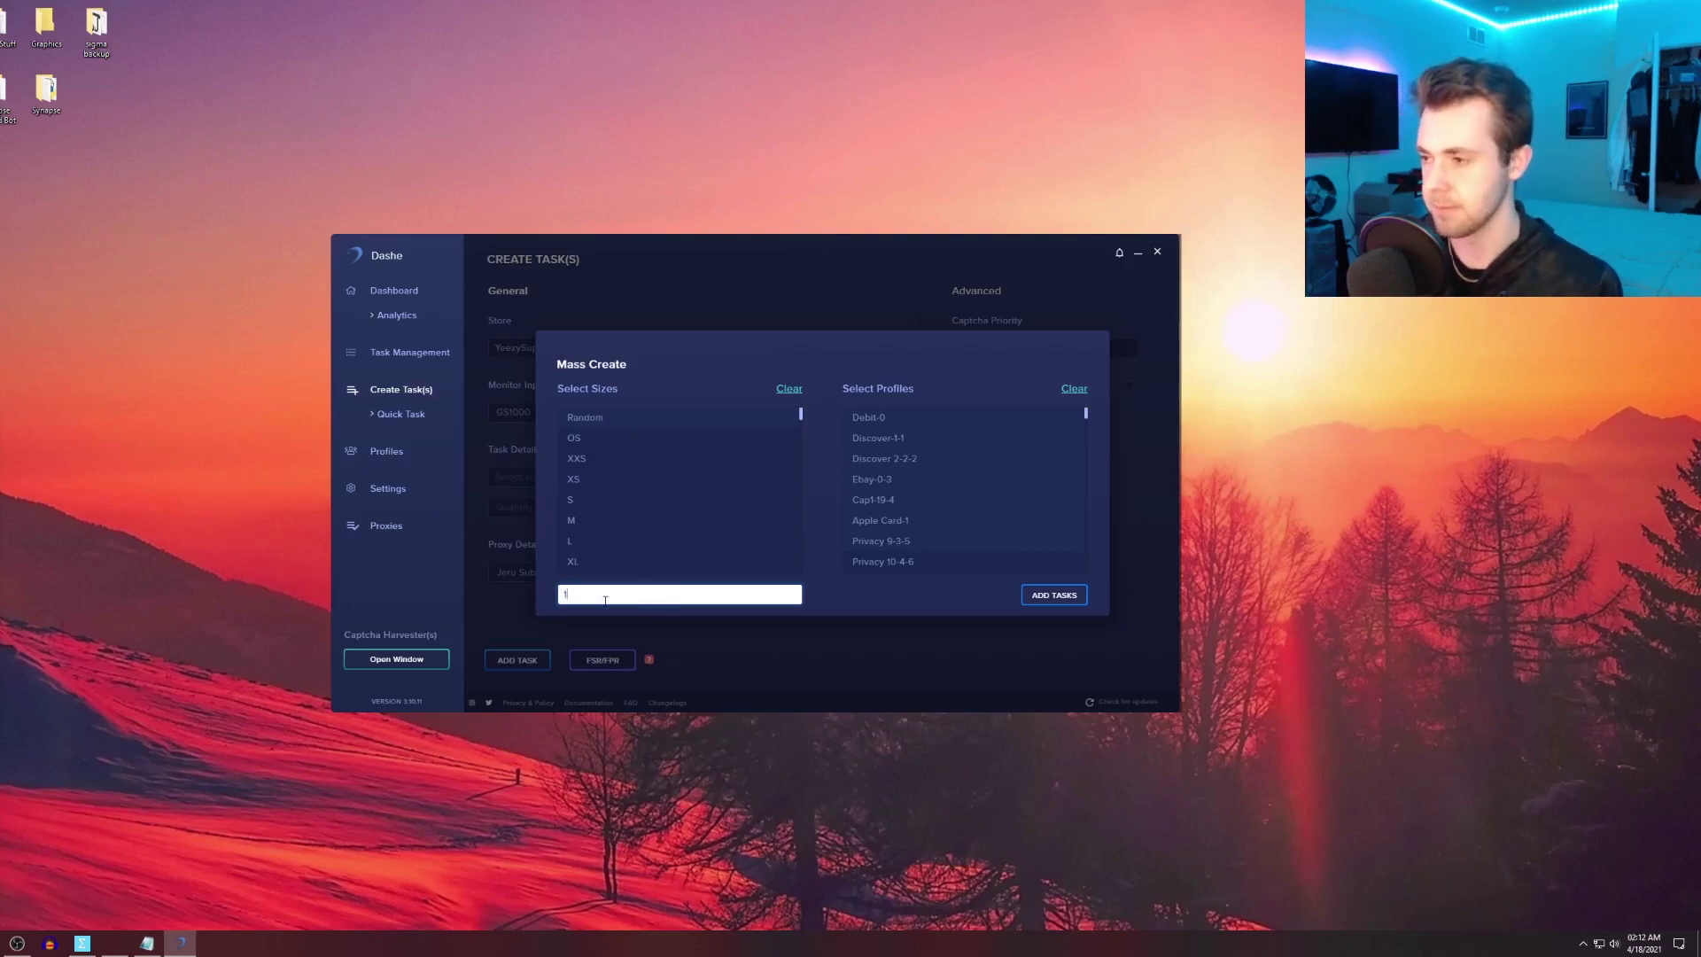
Mass-create one Random-size task for each profile from Debit-0 through Privacy 0-29 and show the task list
click(892, 543)
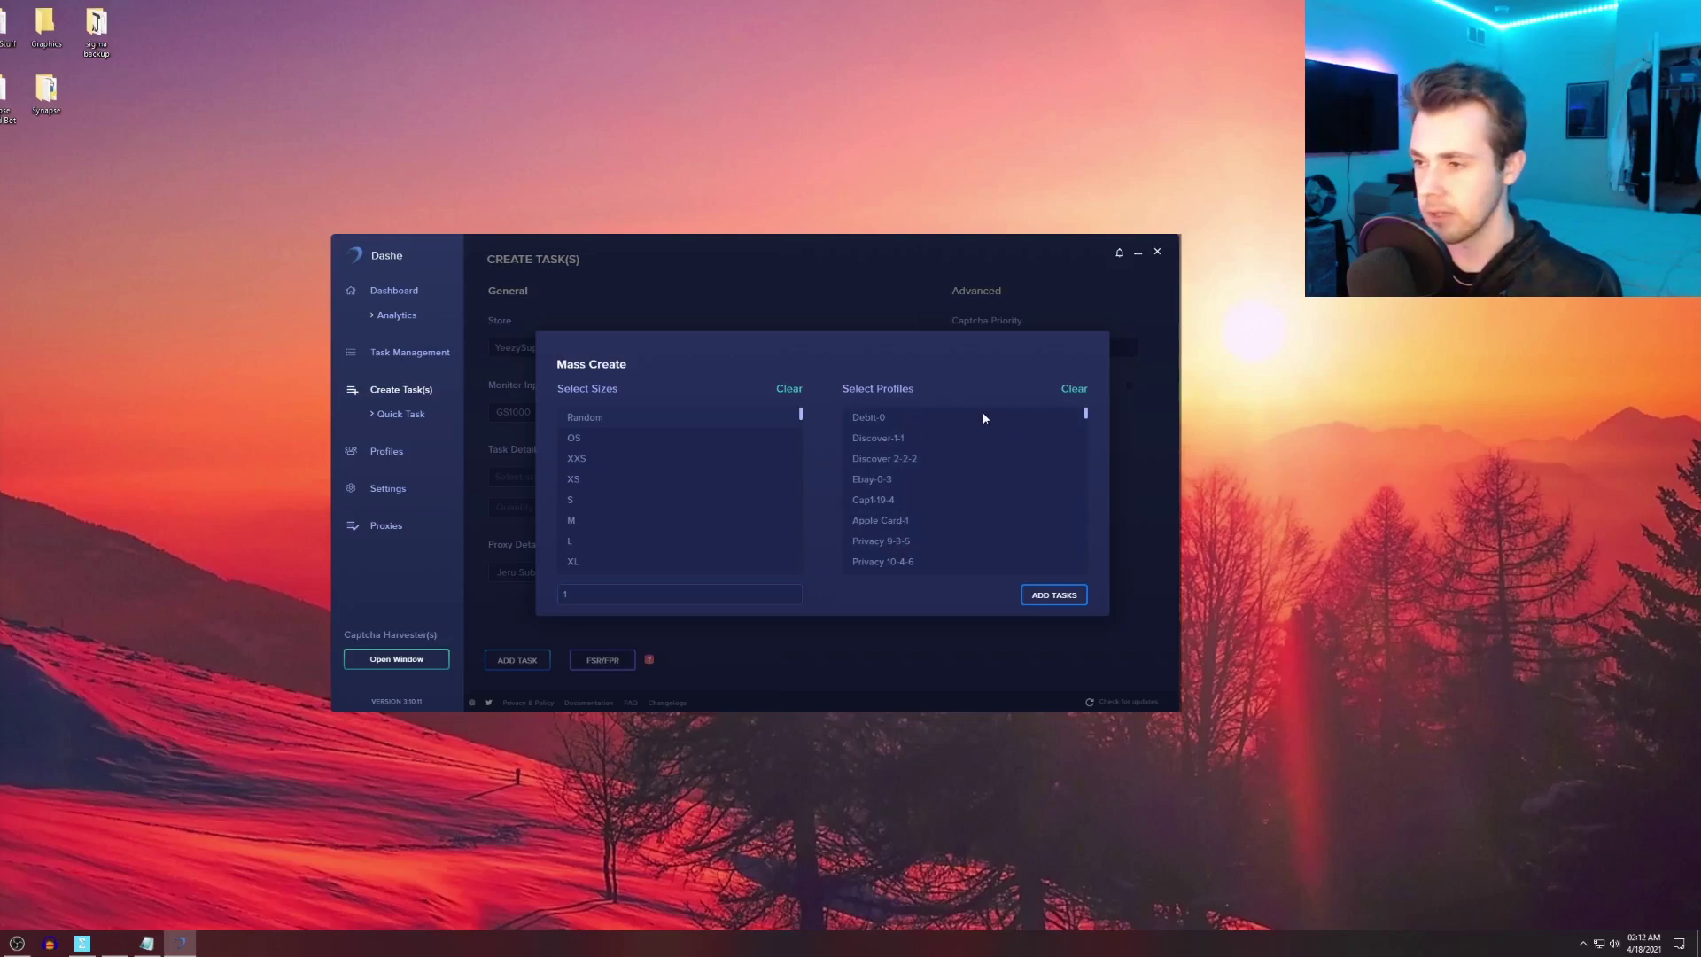
scroll(1023, 439, down, 6)
scroll(1026, 439, down, 5)
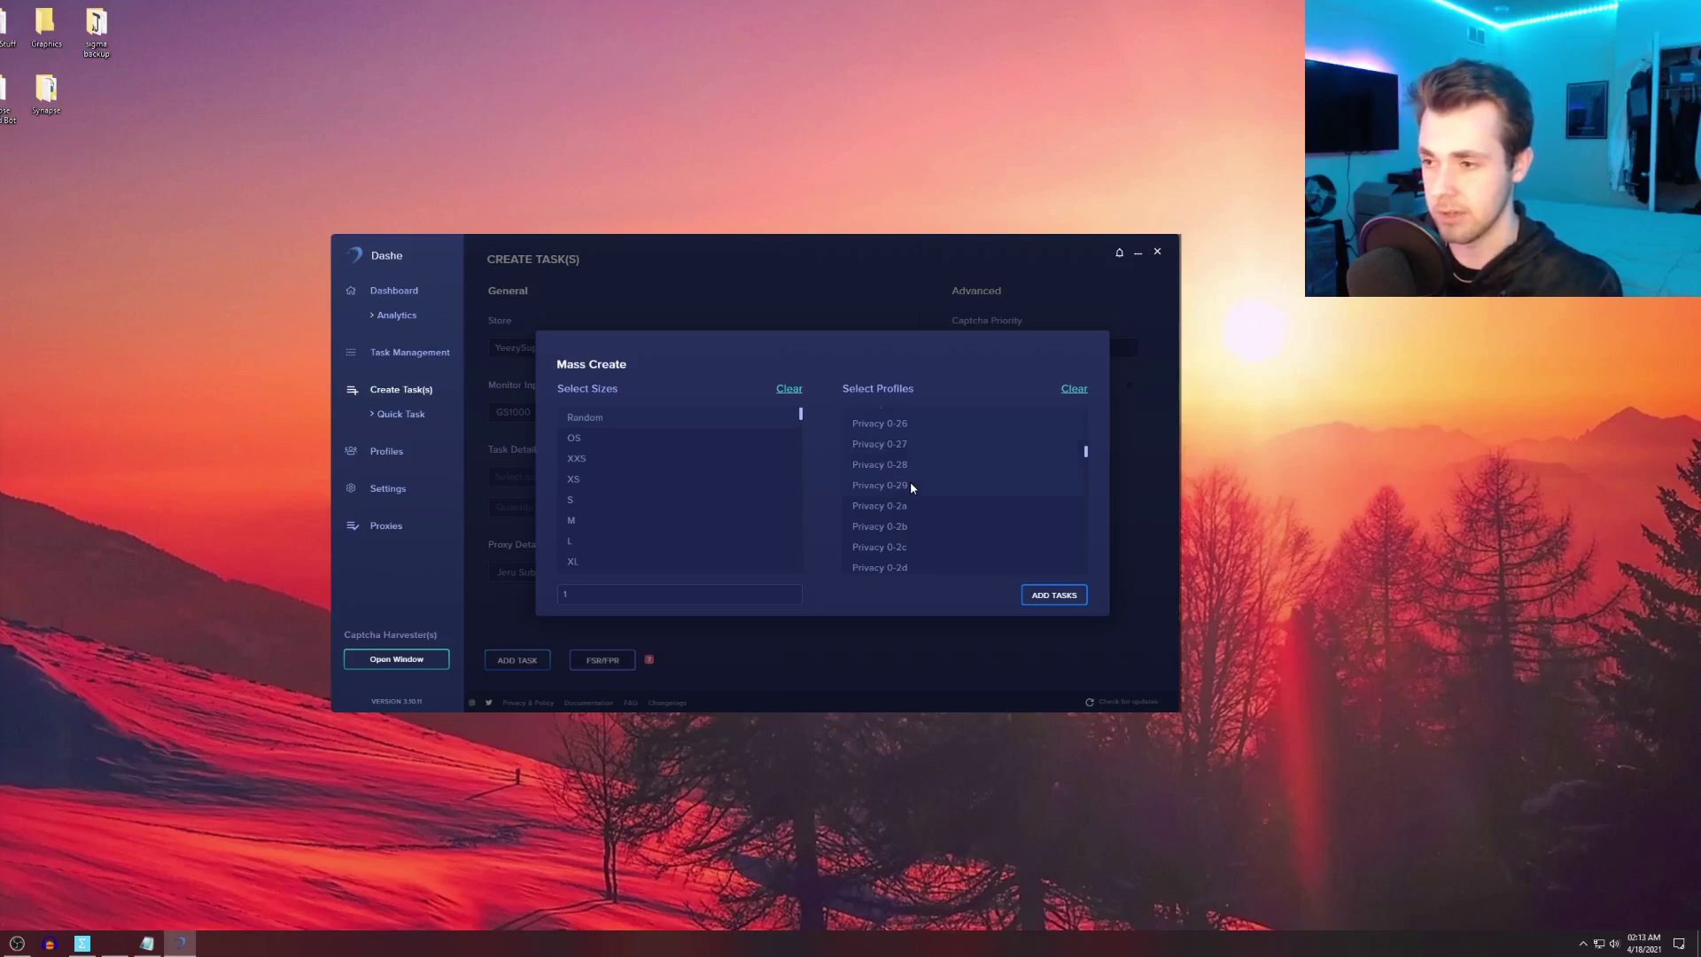
scroll(953, 447, up, 10)
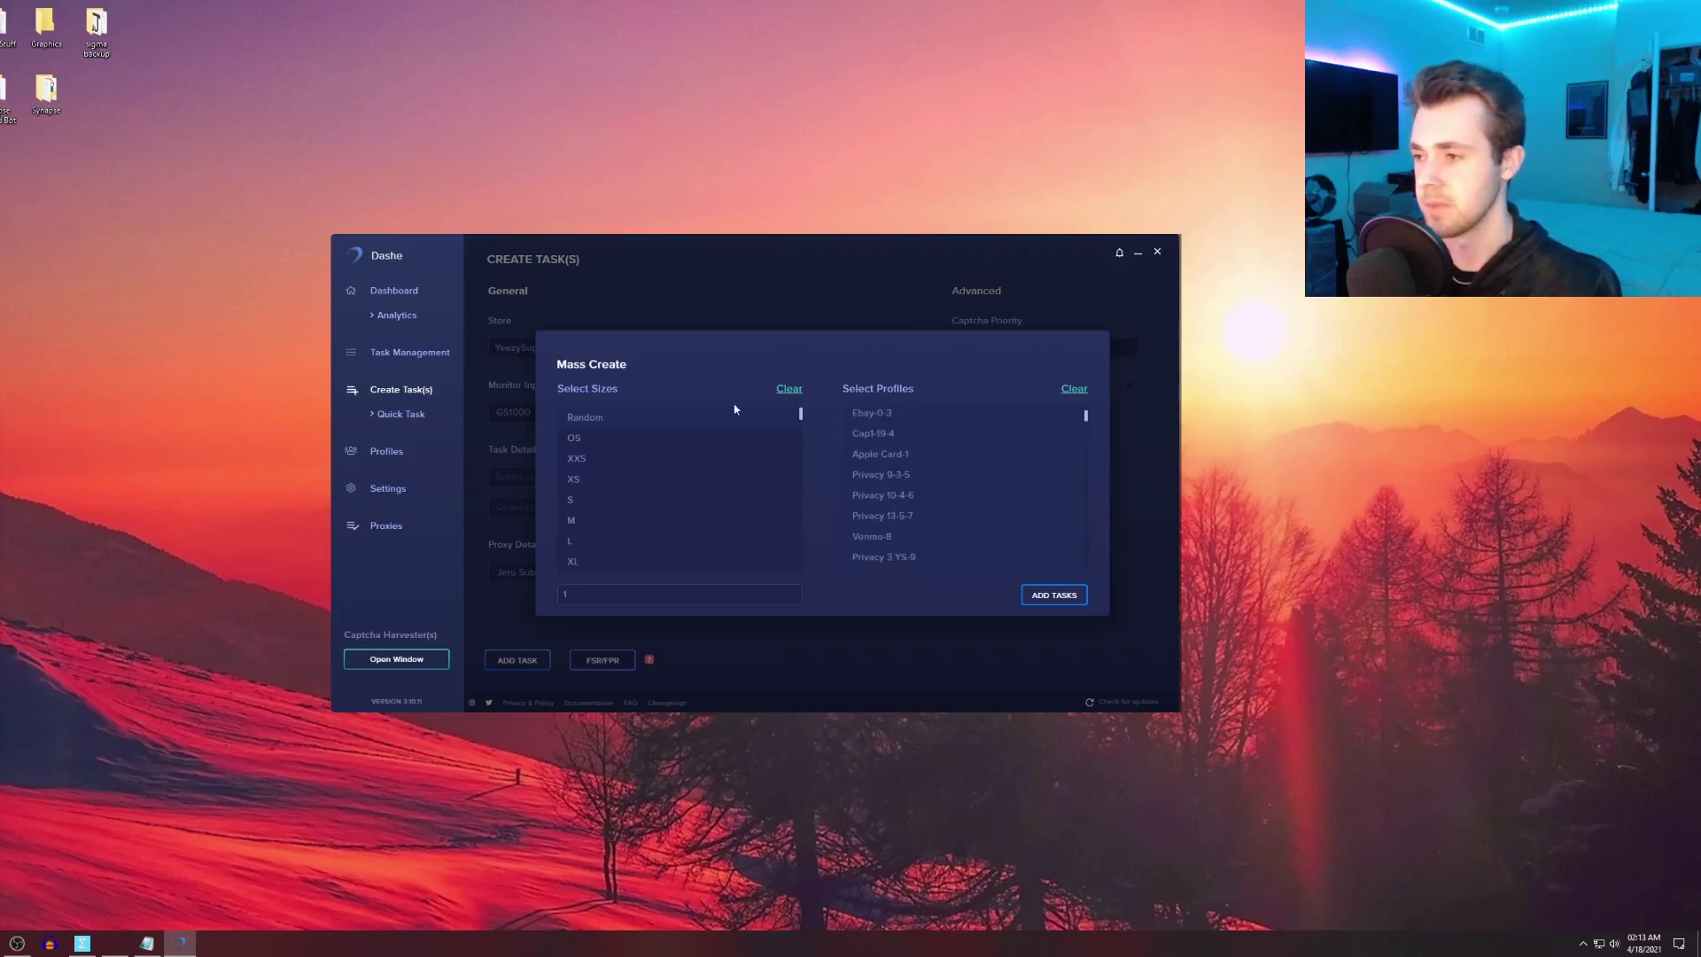
click(1049, 594)
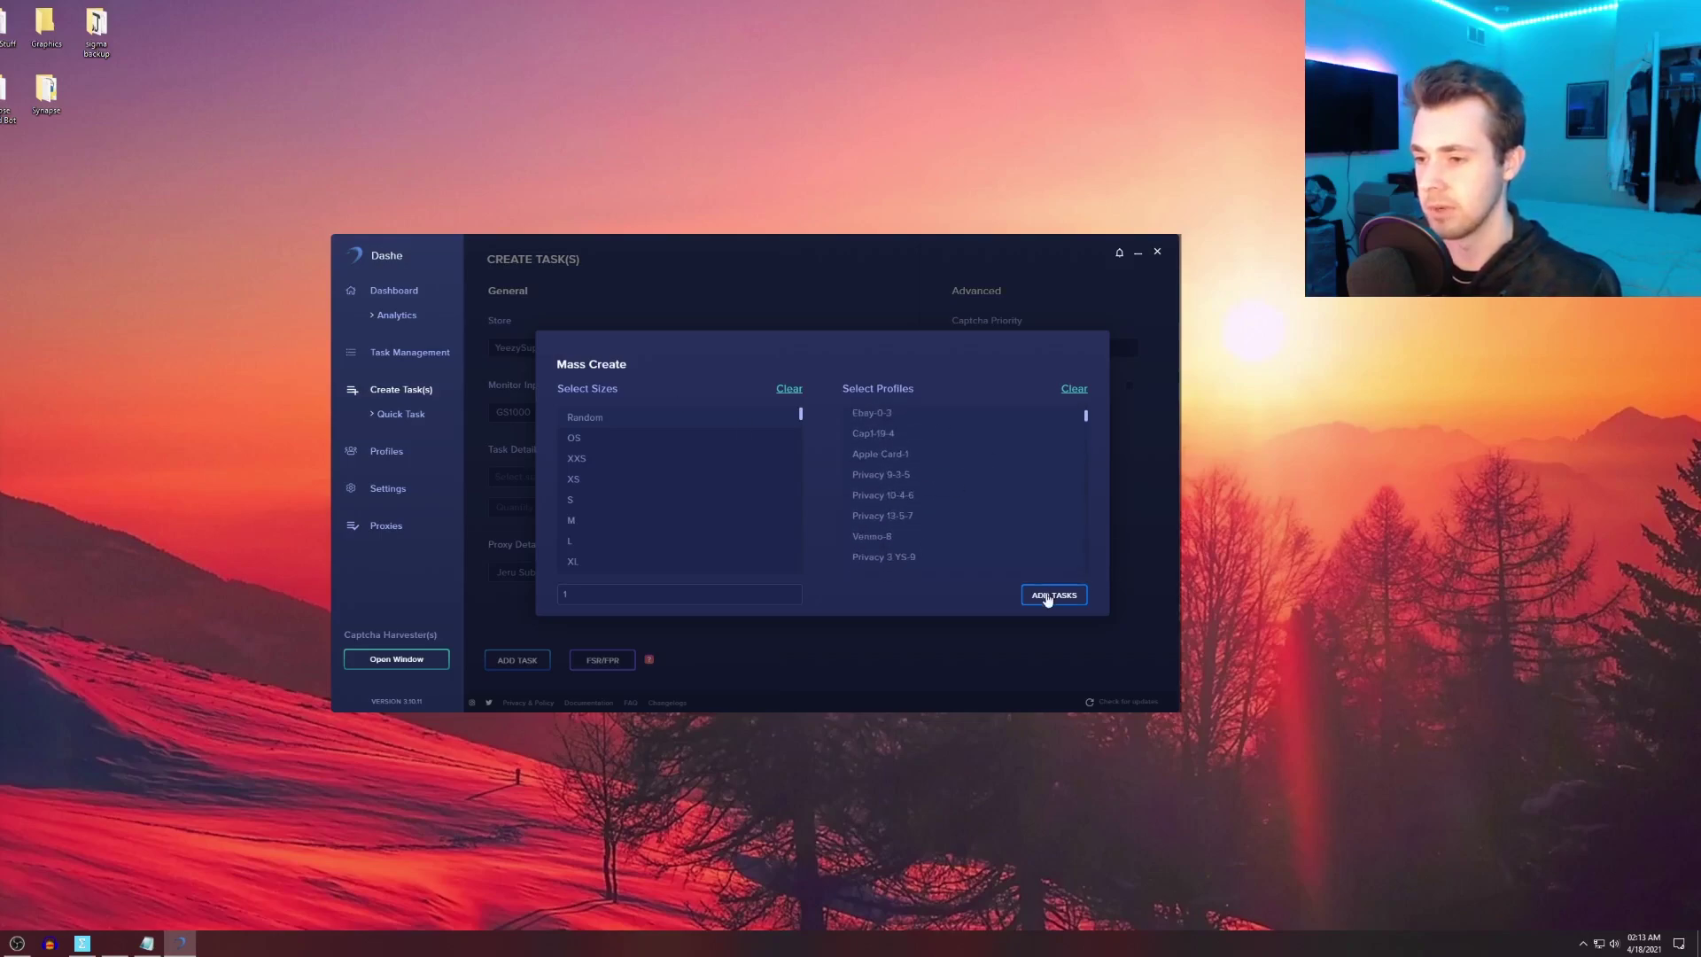
click(410, 352)
Make the Dashe window taller, look through the created tasks from end to start, and reposition the window on the desktop
scroll(811, 427, down, 10)
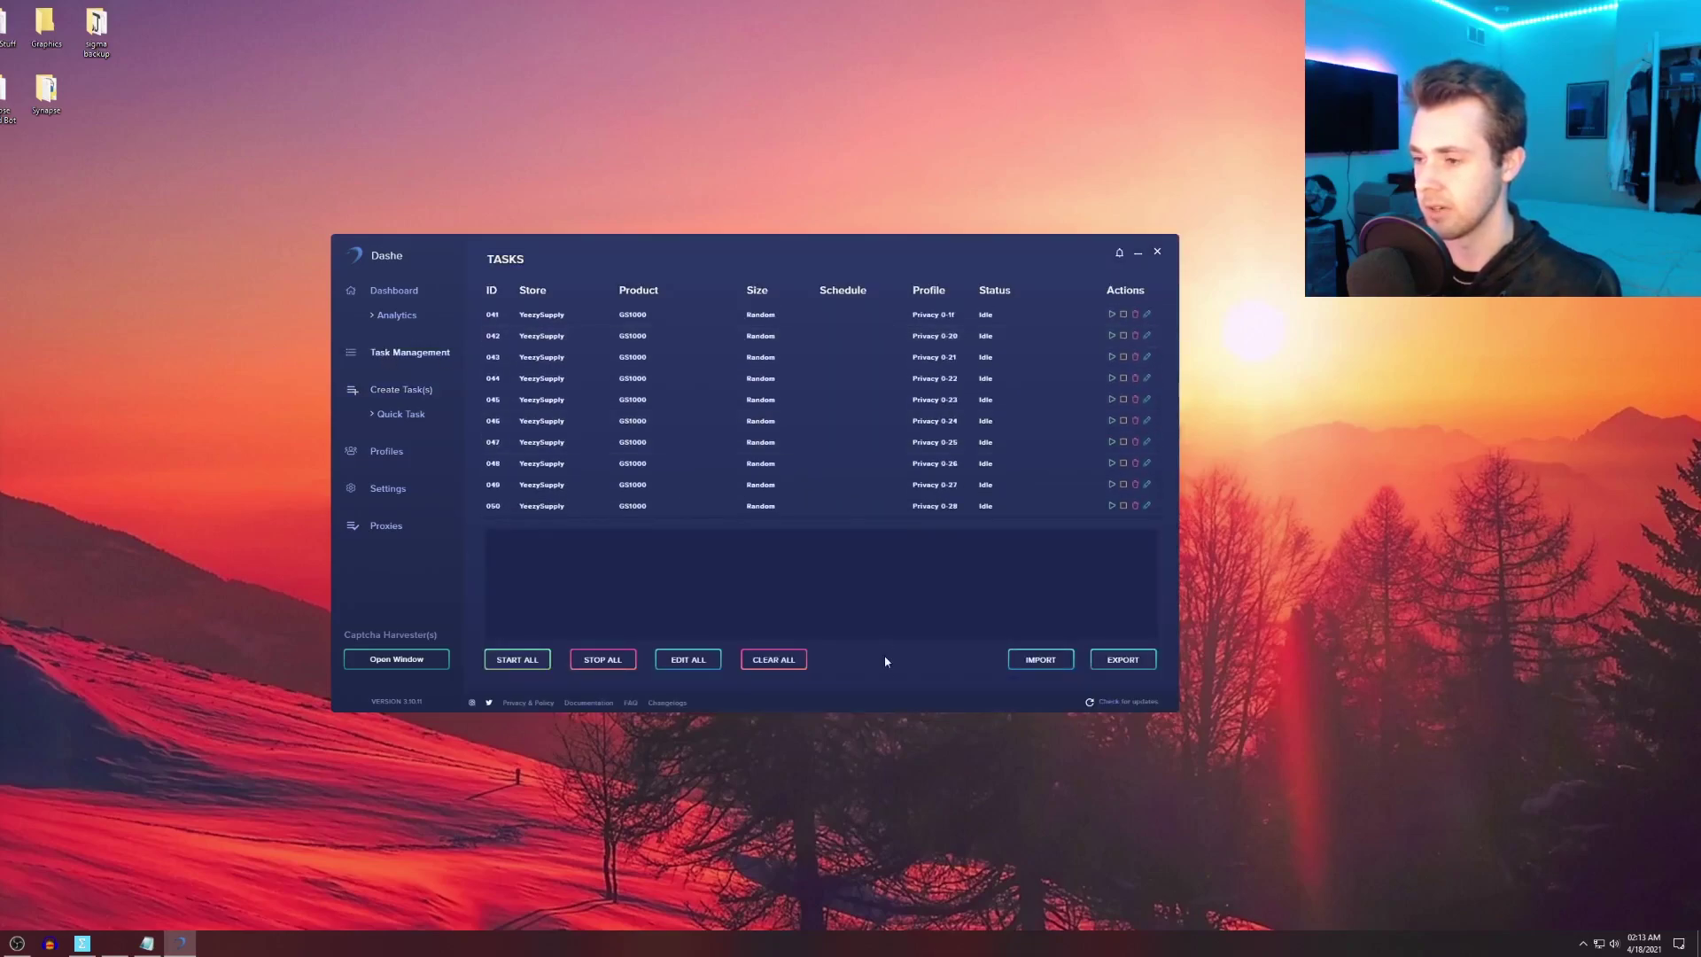
drag(900, 713, 900, 899)
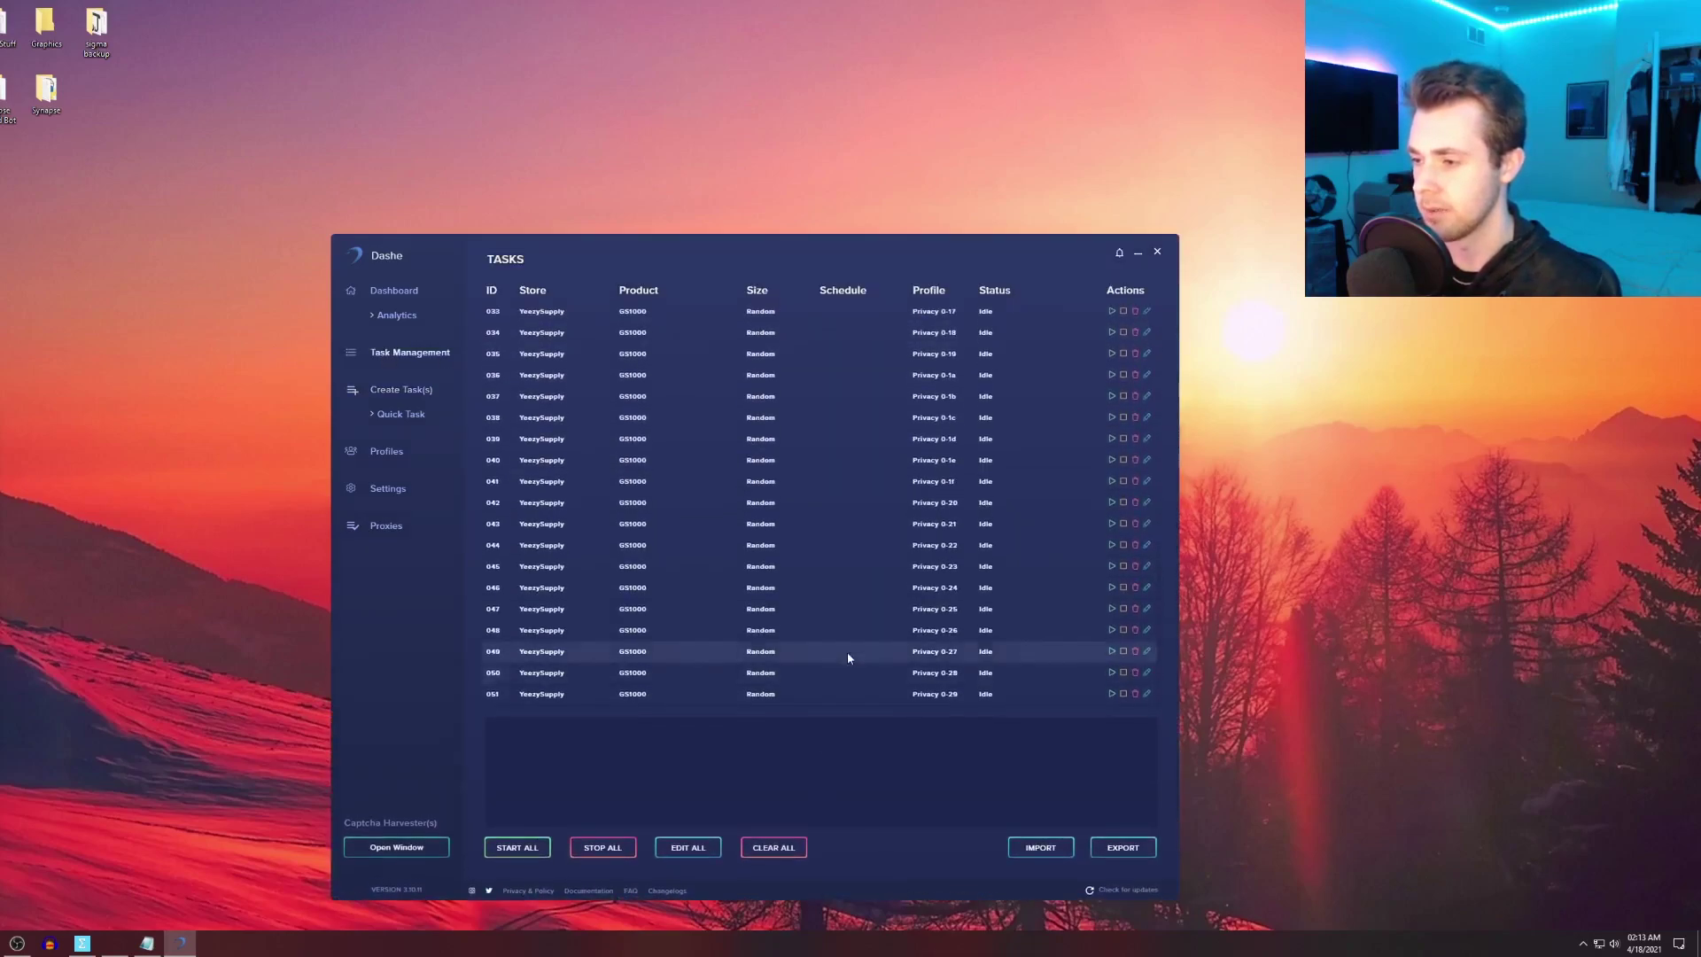
scroll(847, 646, up, 3)
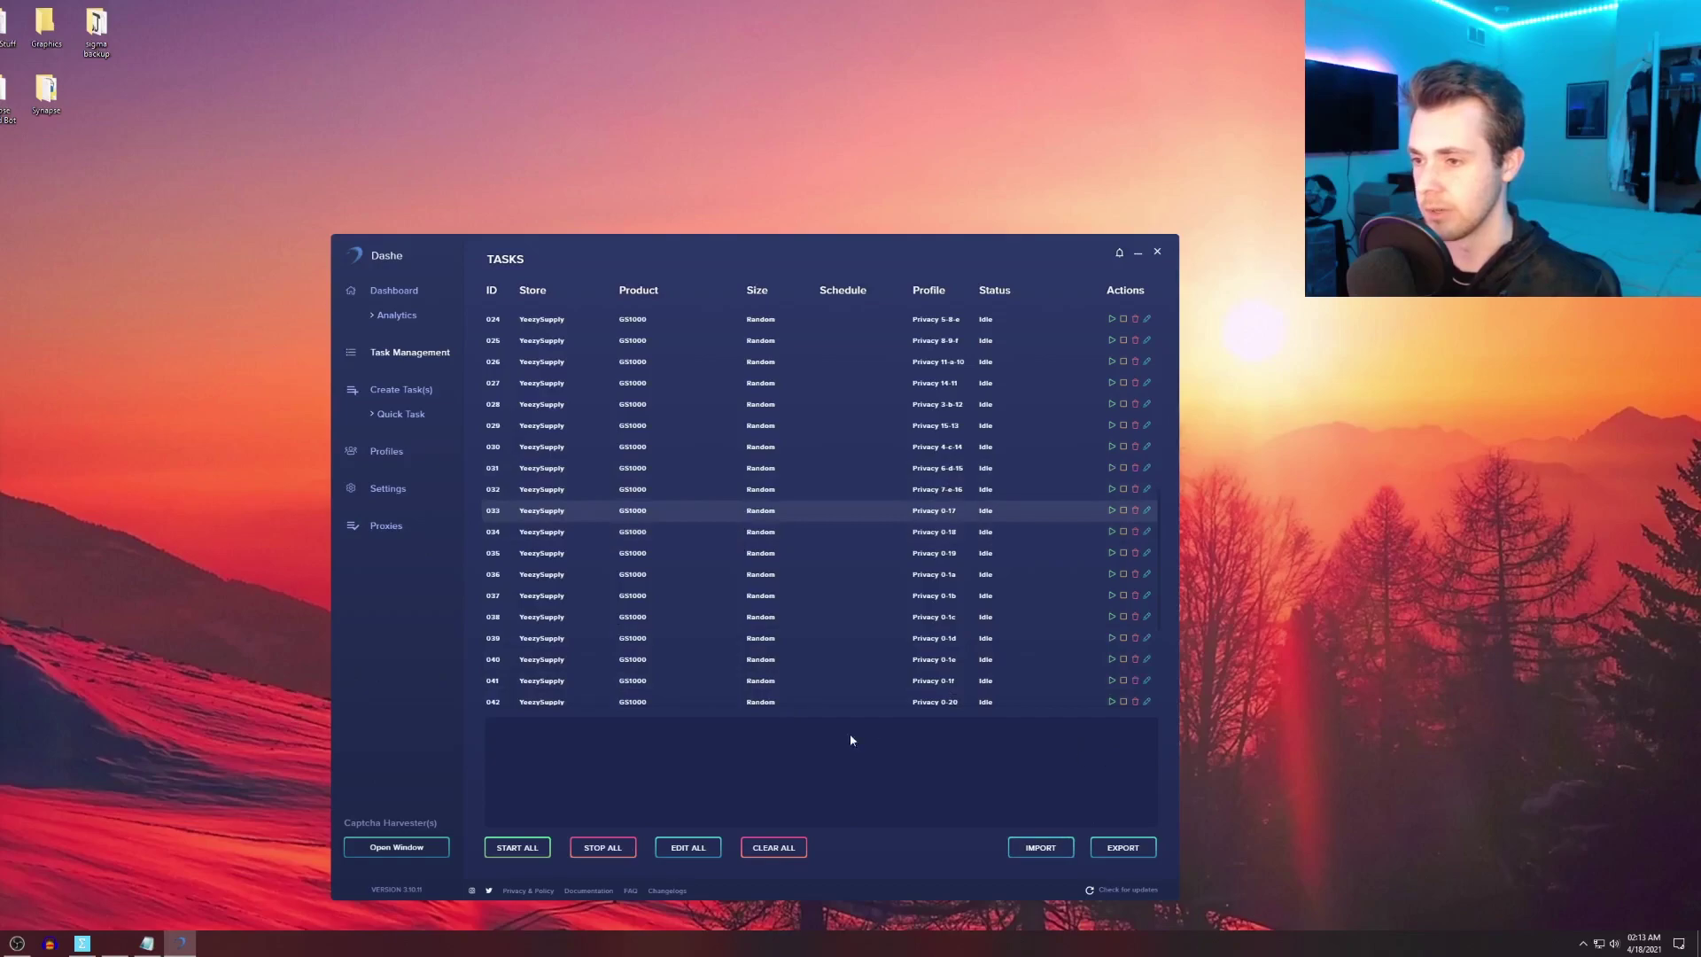
scroll(842, 741, up, 5)
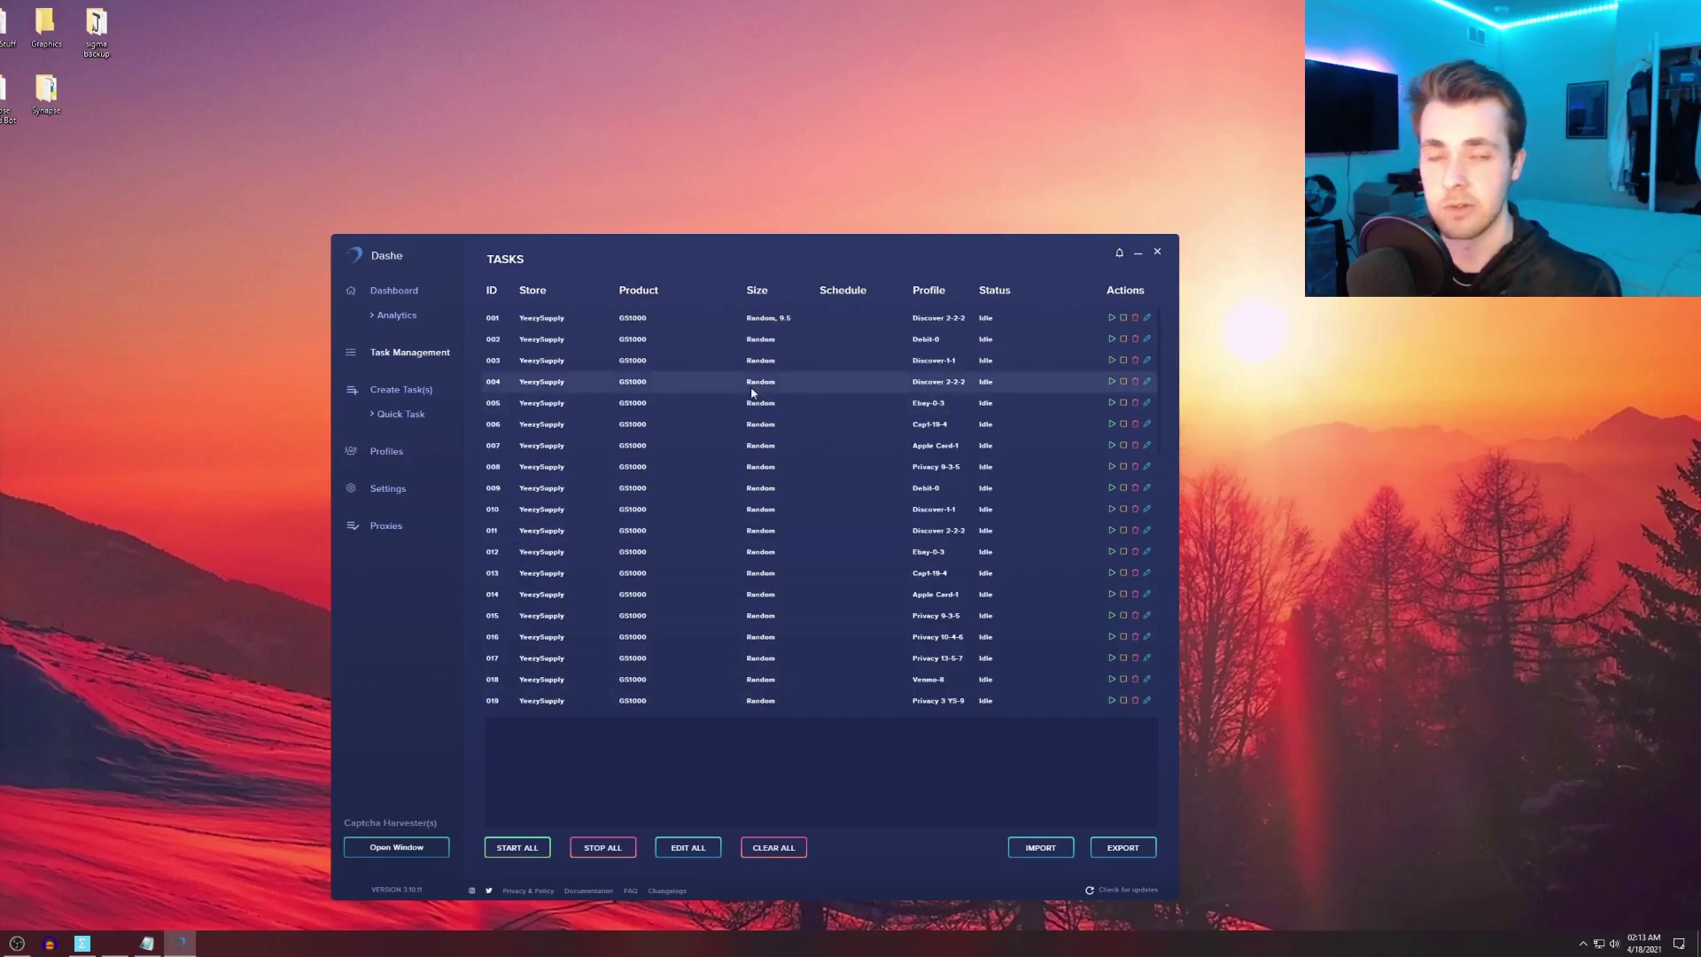
drag(811, 248, 967, 231)
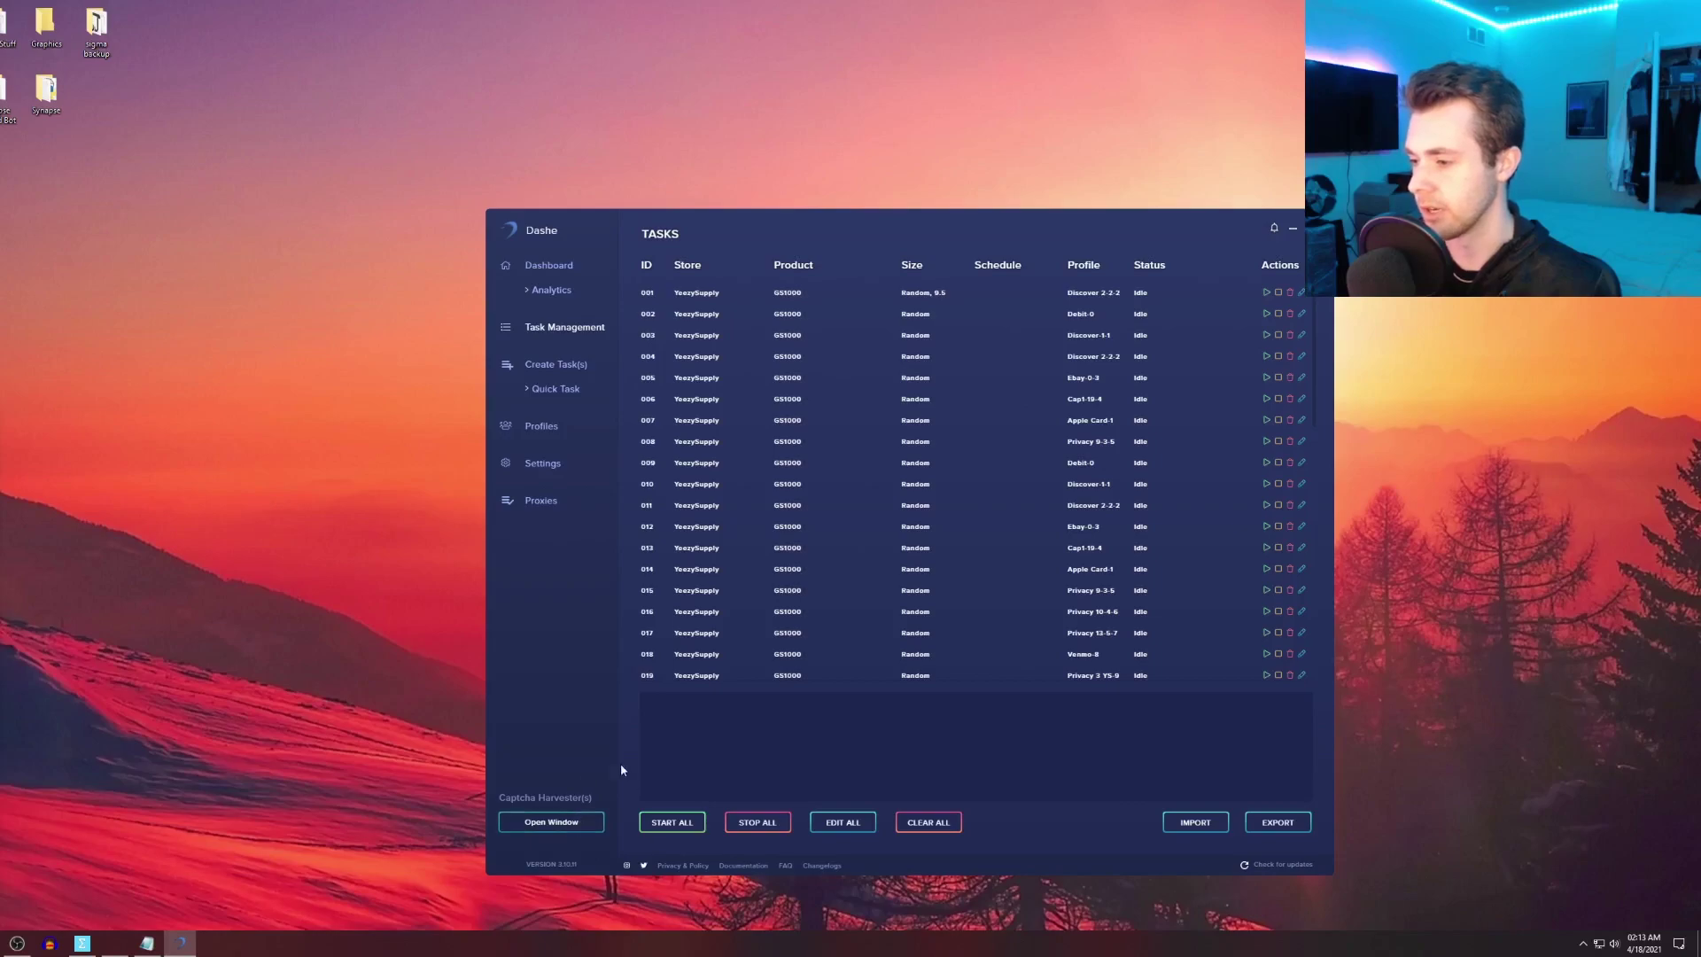
Open a captcha harvester window, check and close its YouTube browser, and add two more captcha solver windows
click(565, 823)
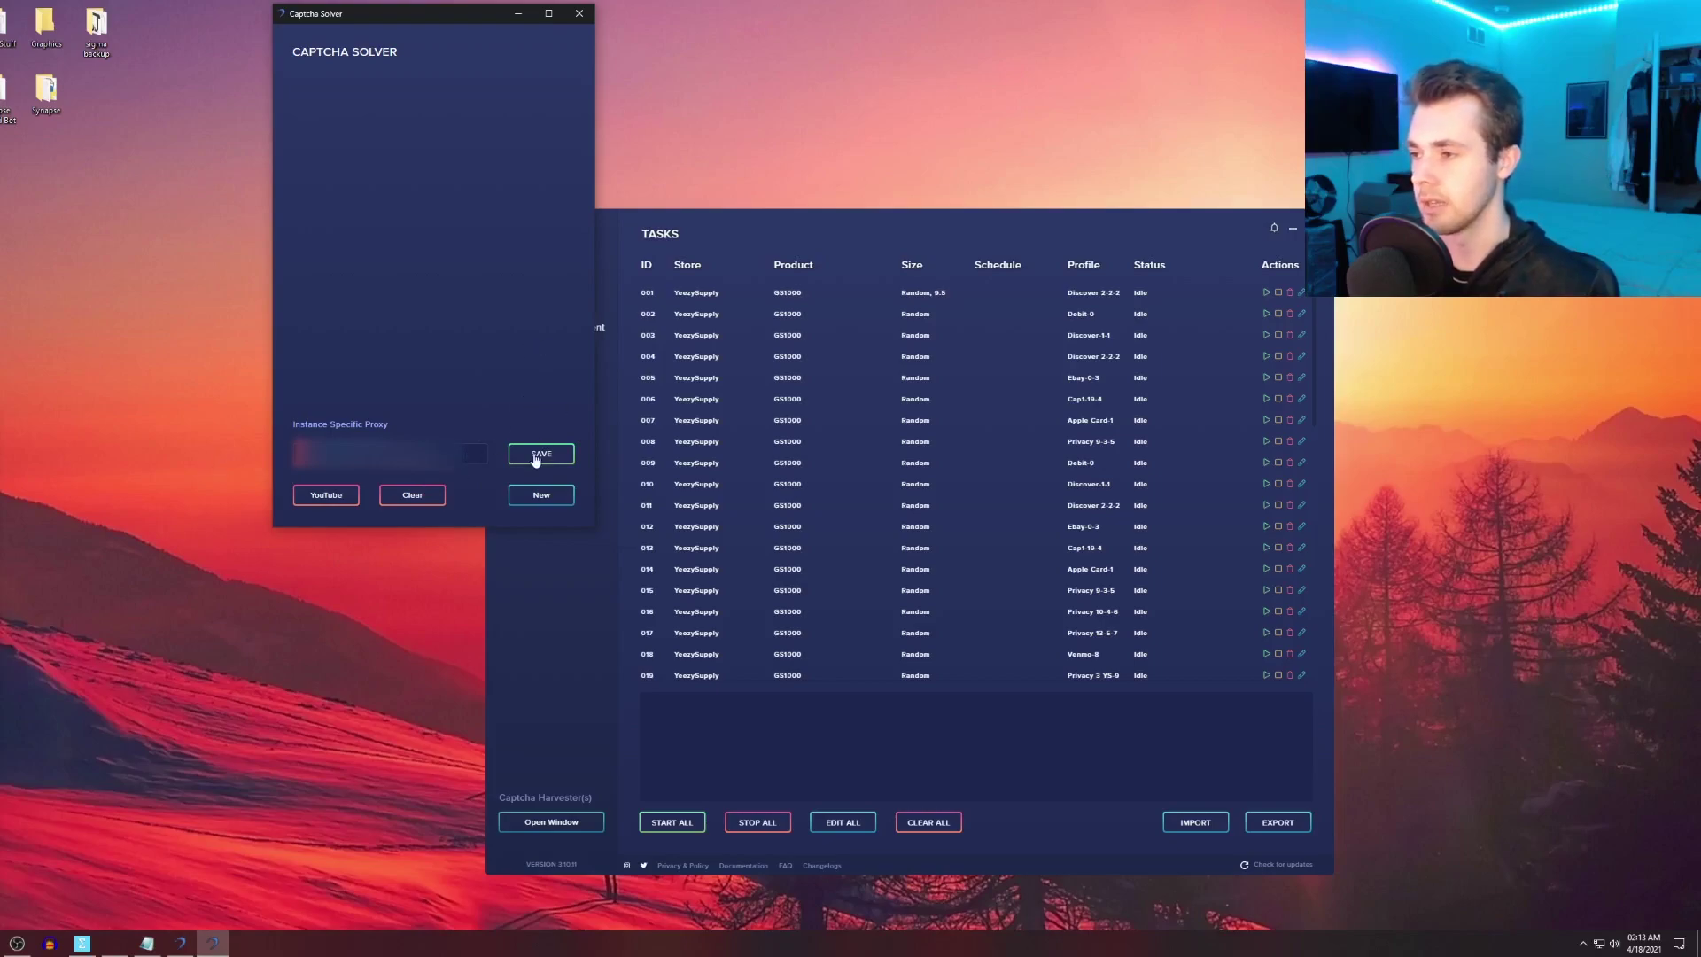
click(326, 494)
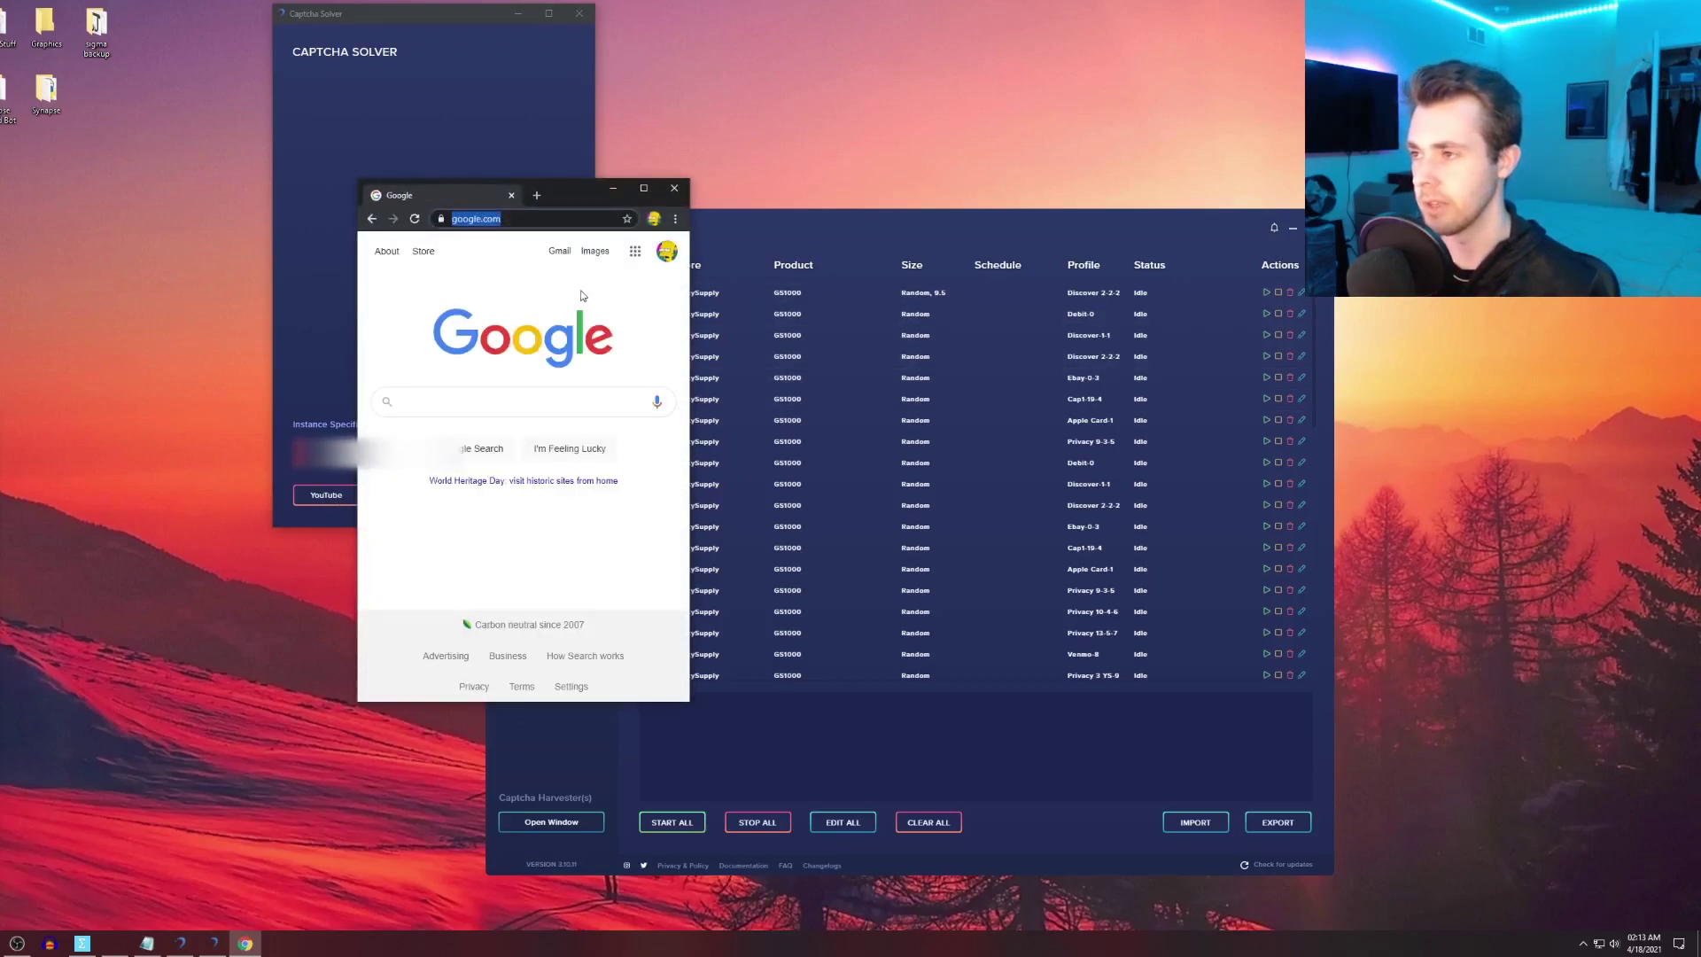
click(674, 188)
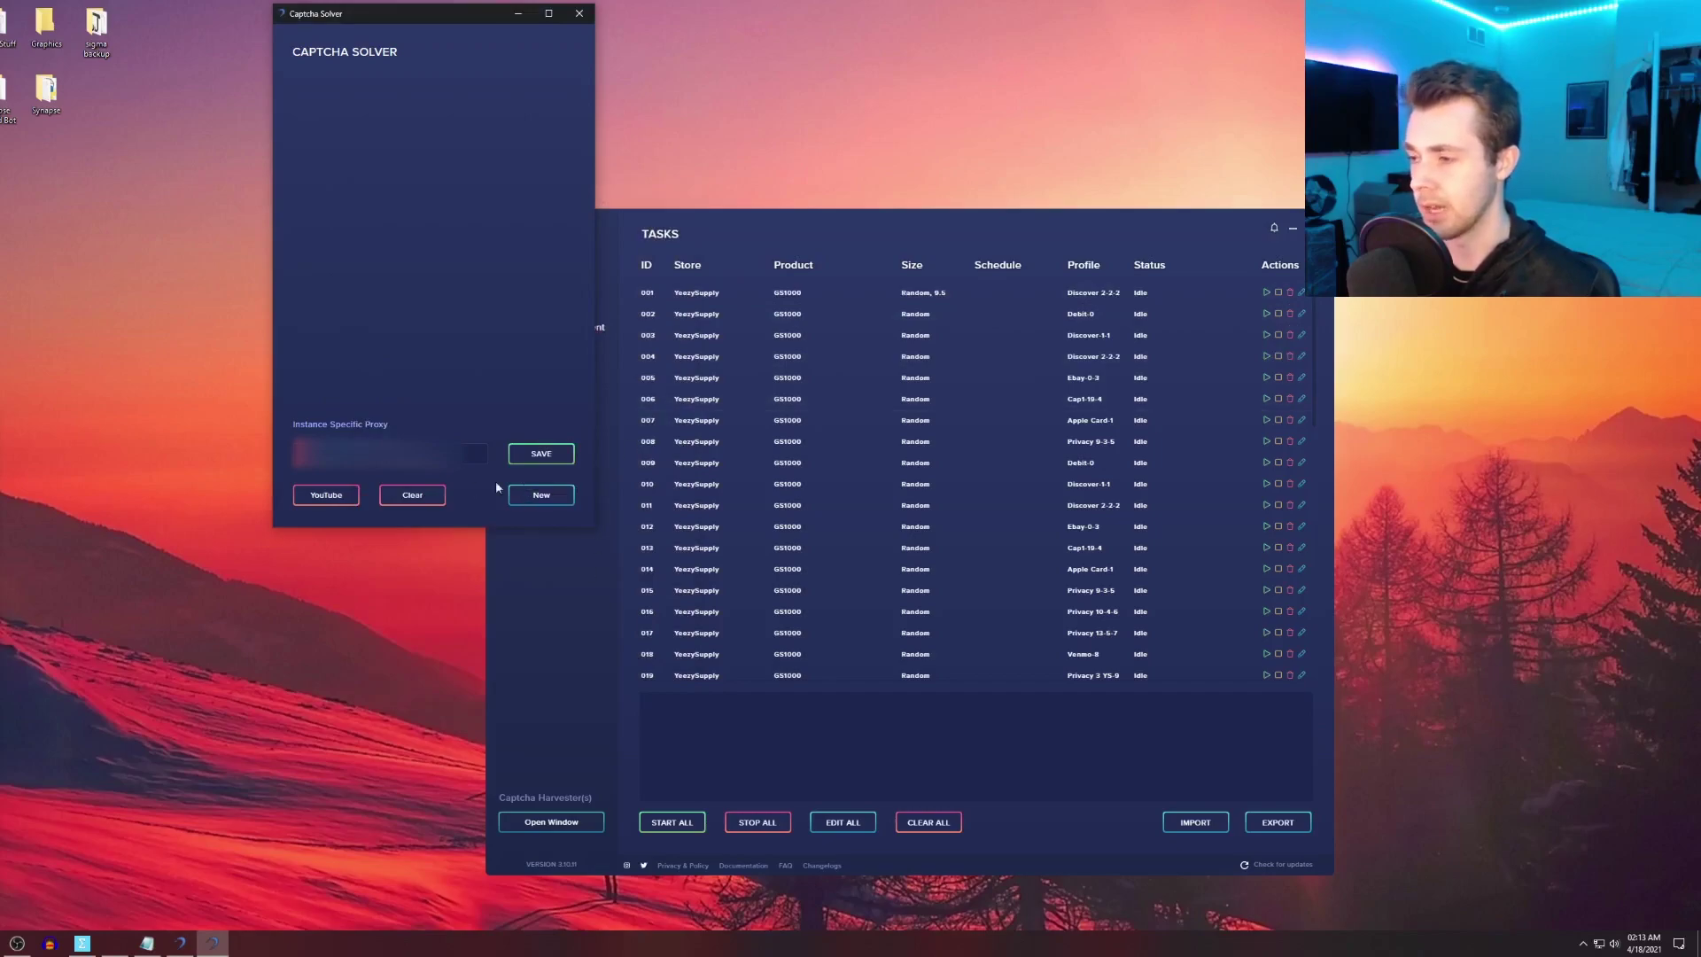
click(549, 495)
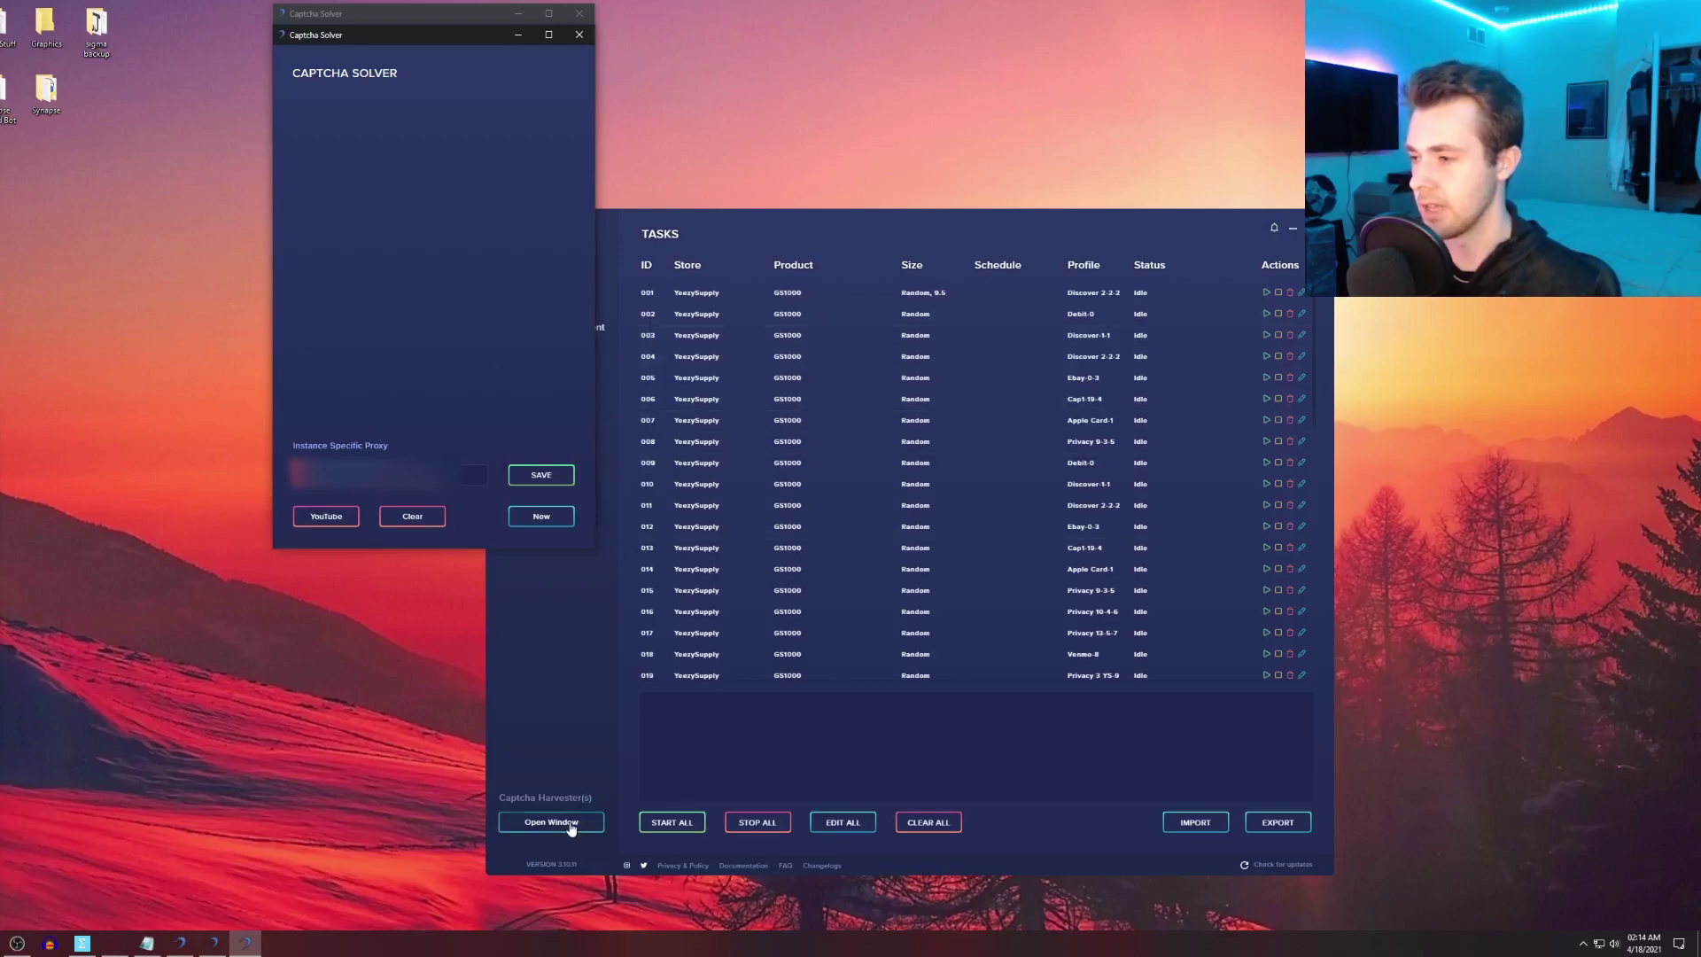
click(549, 518)
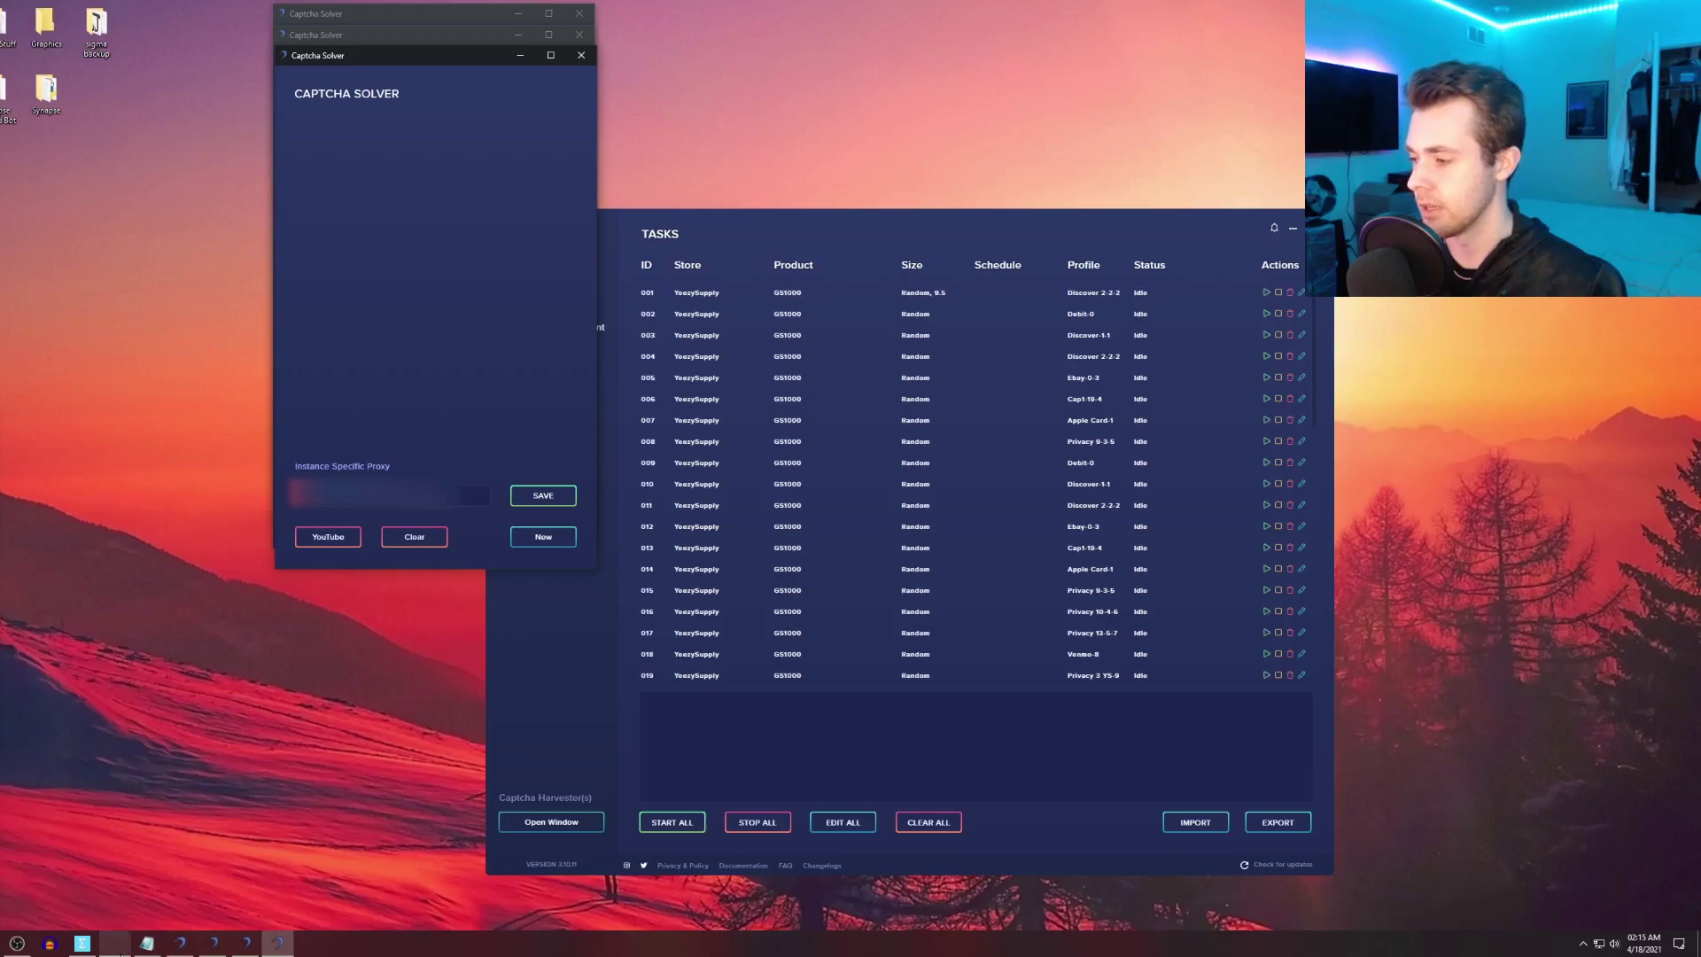
Switch to the separate captcha solver program to view its account activity and scores, minimize it, and return to Dashe
click(115, 942)
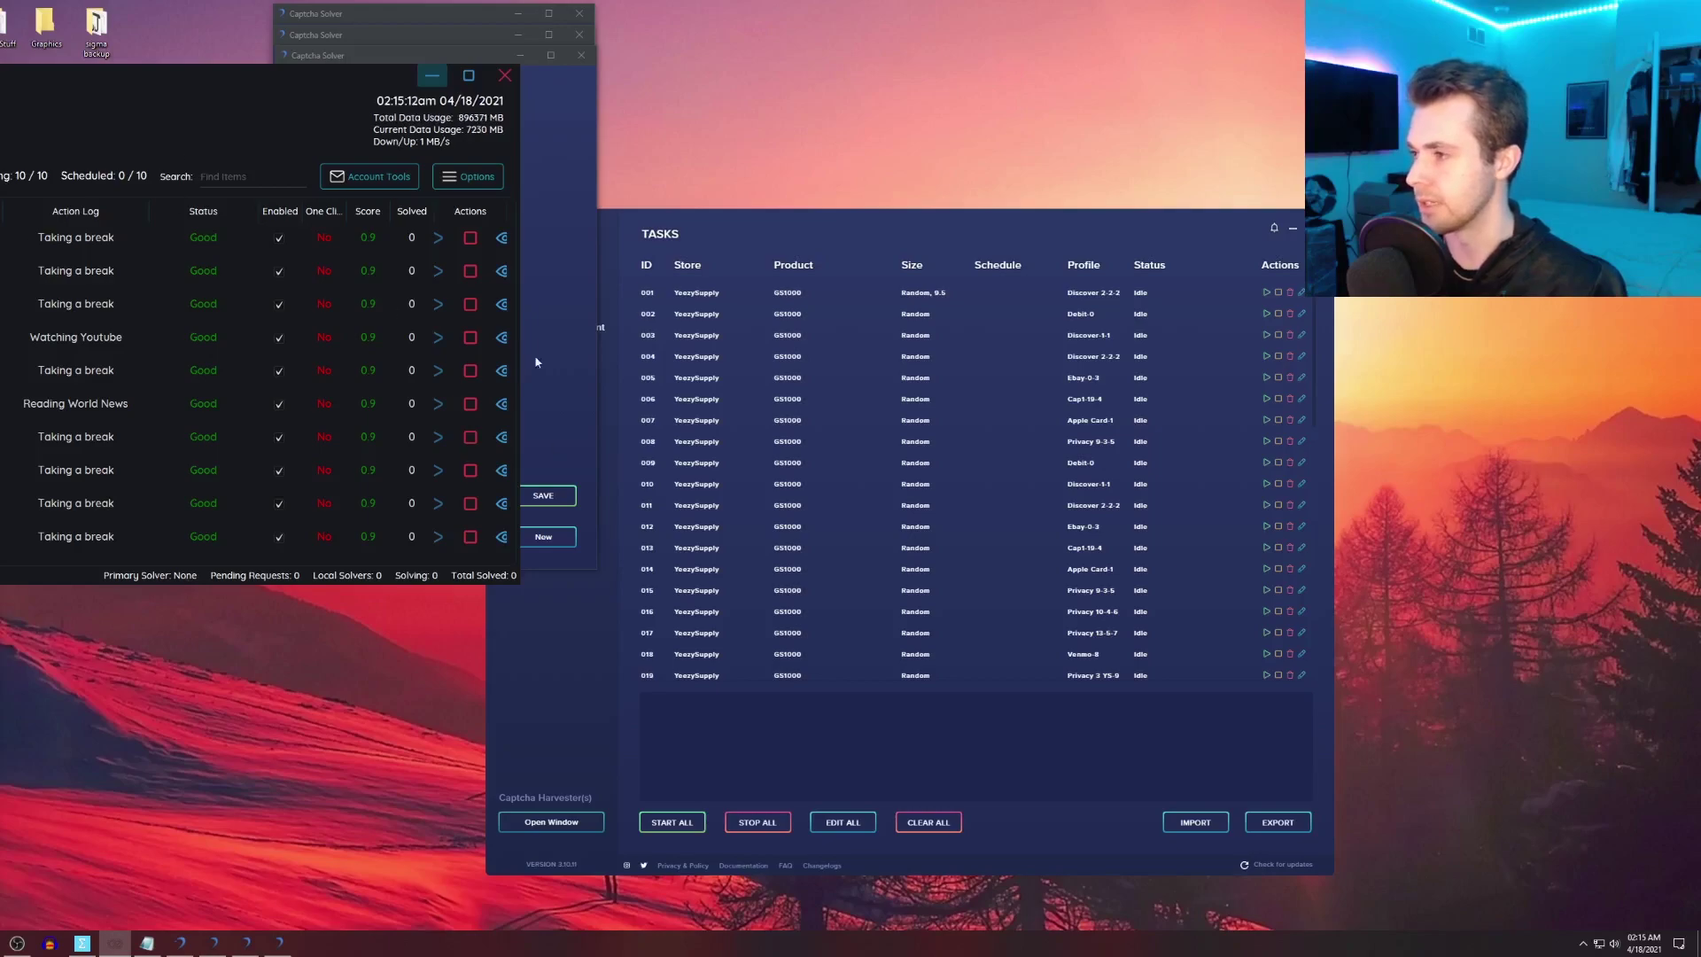
click(437, 80)
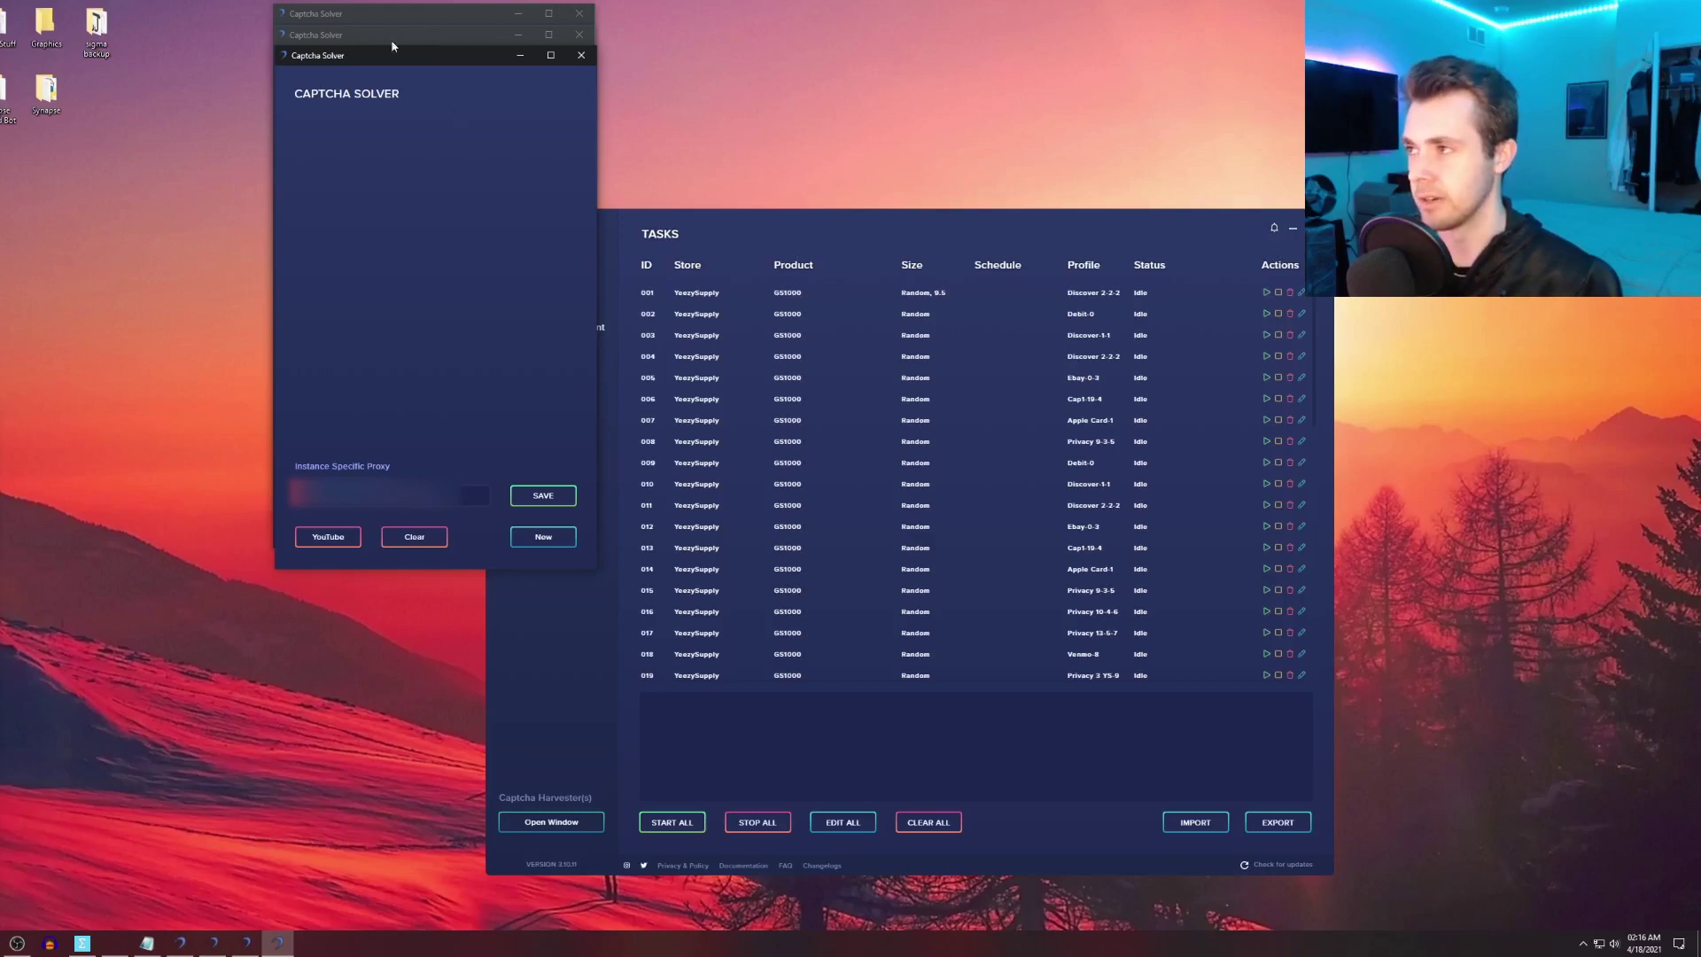
click(581, 706)
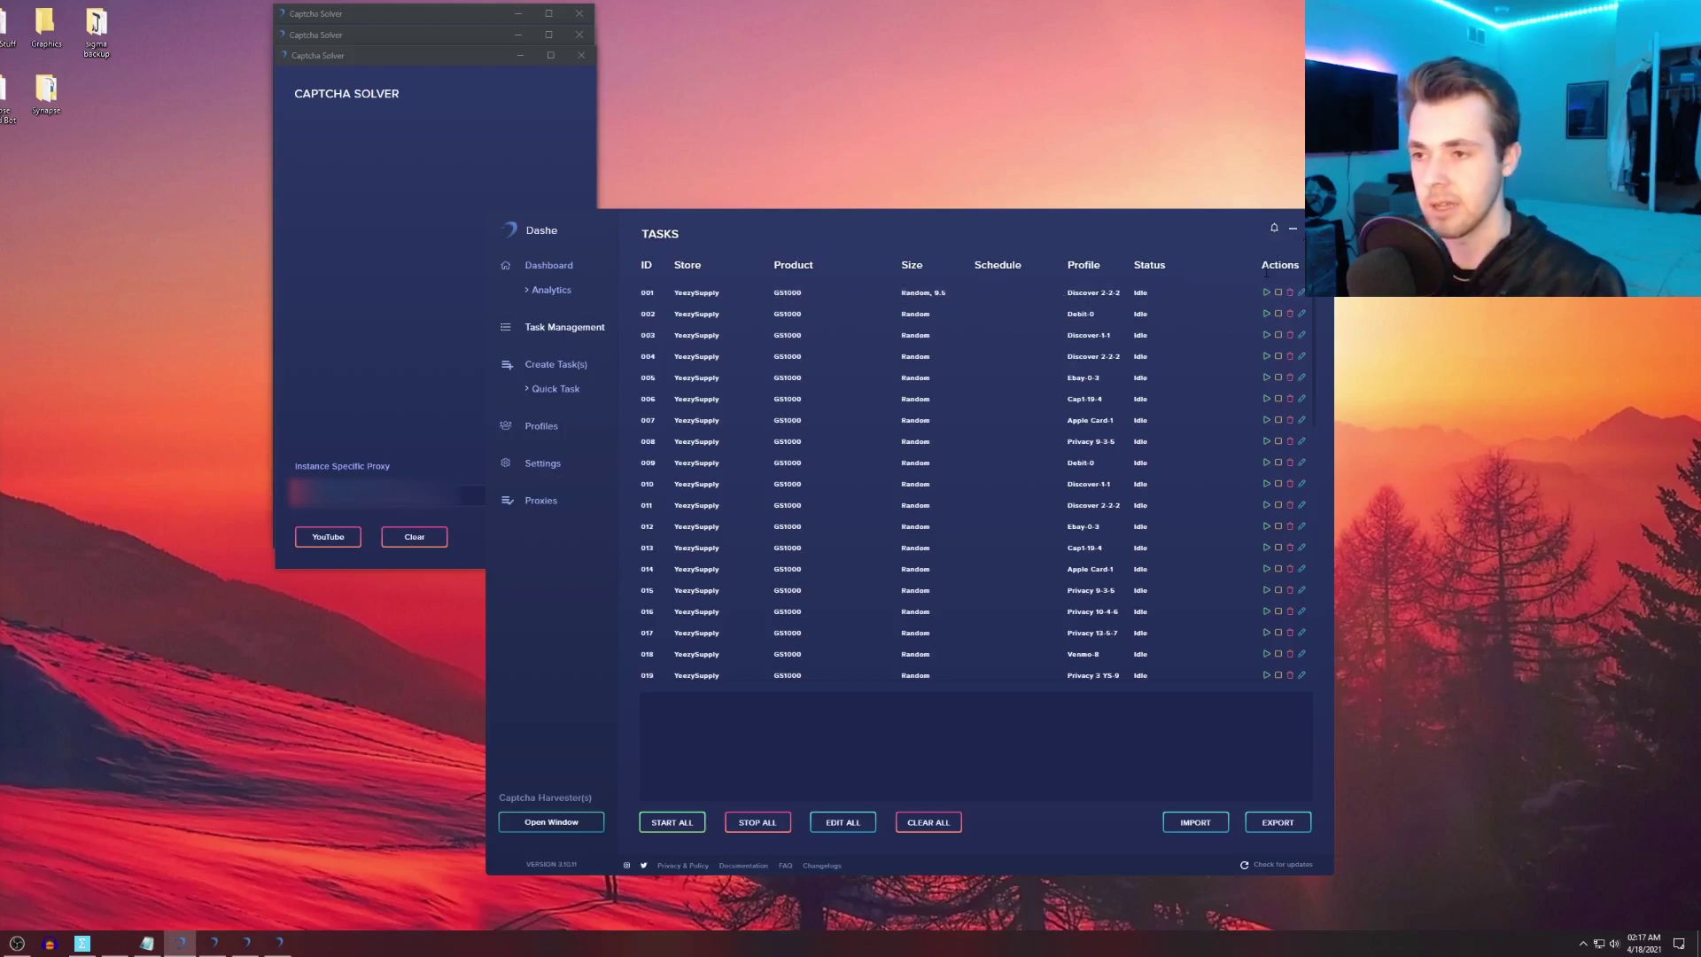
Examine the profiles, sizes and statuses throughout the YeezySupply task list, moving the Dashe window higher on the desktop
scroll(1240, 355, down, 1)
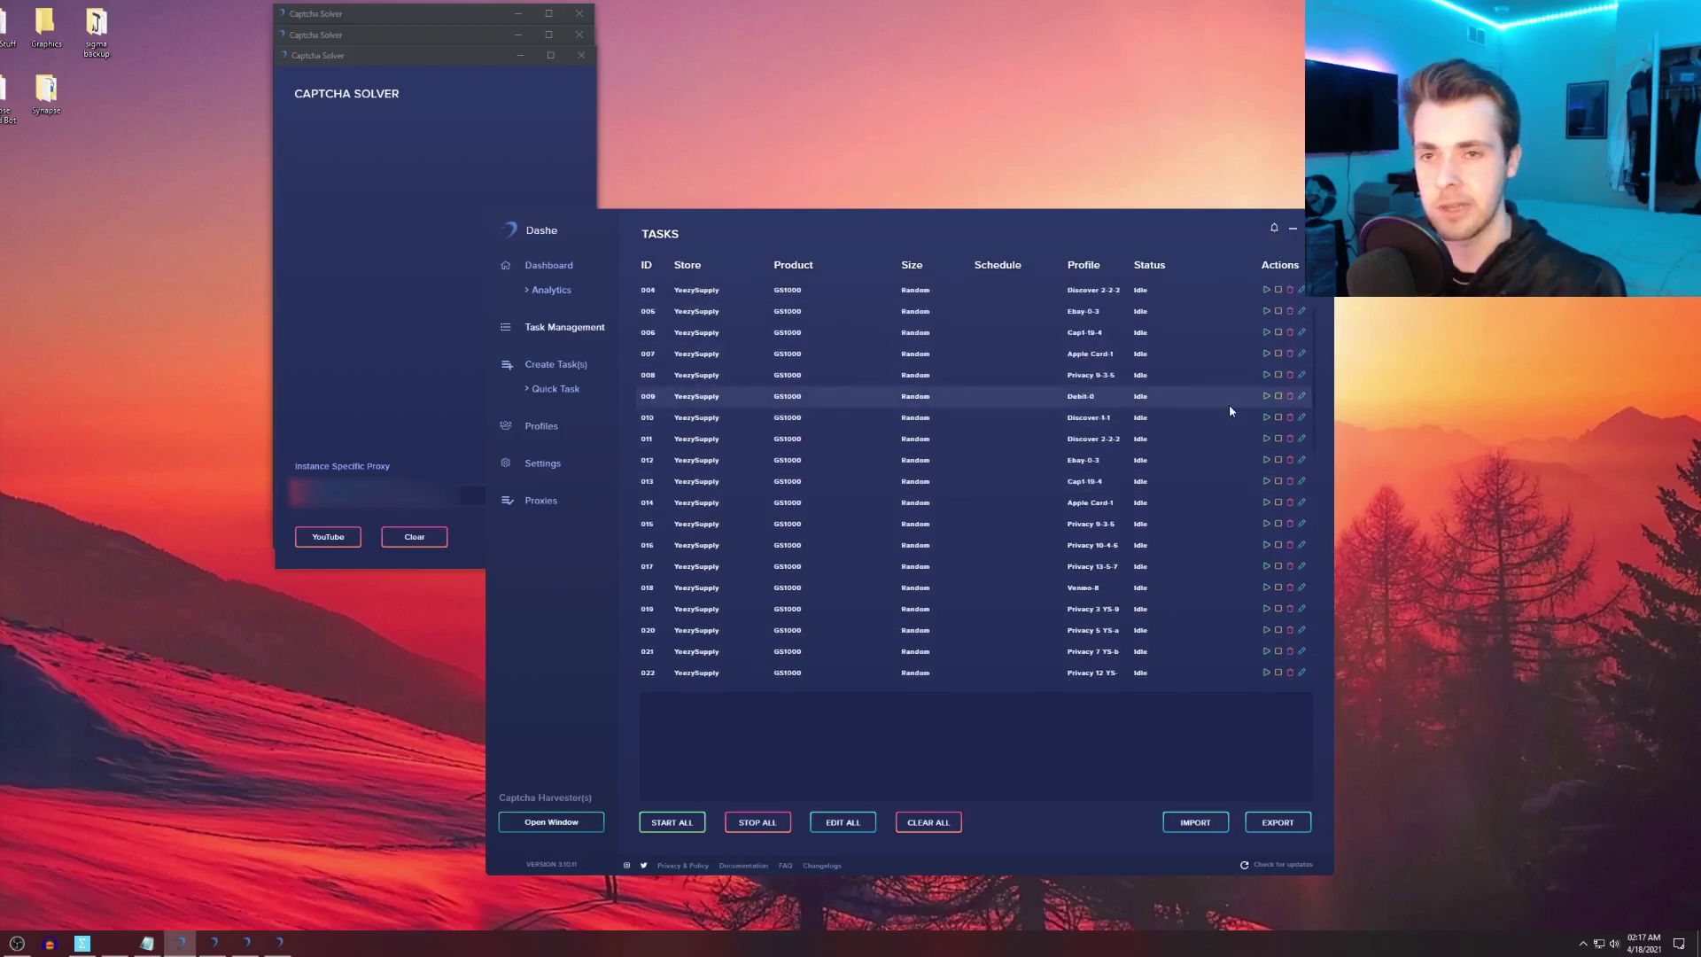
scroll(1249, 354, up, 1)
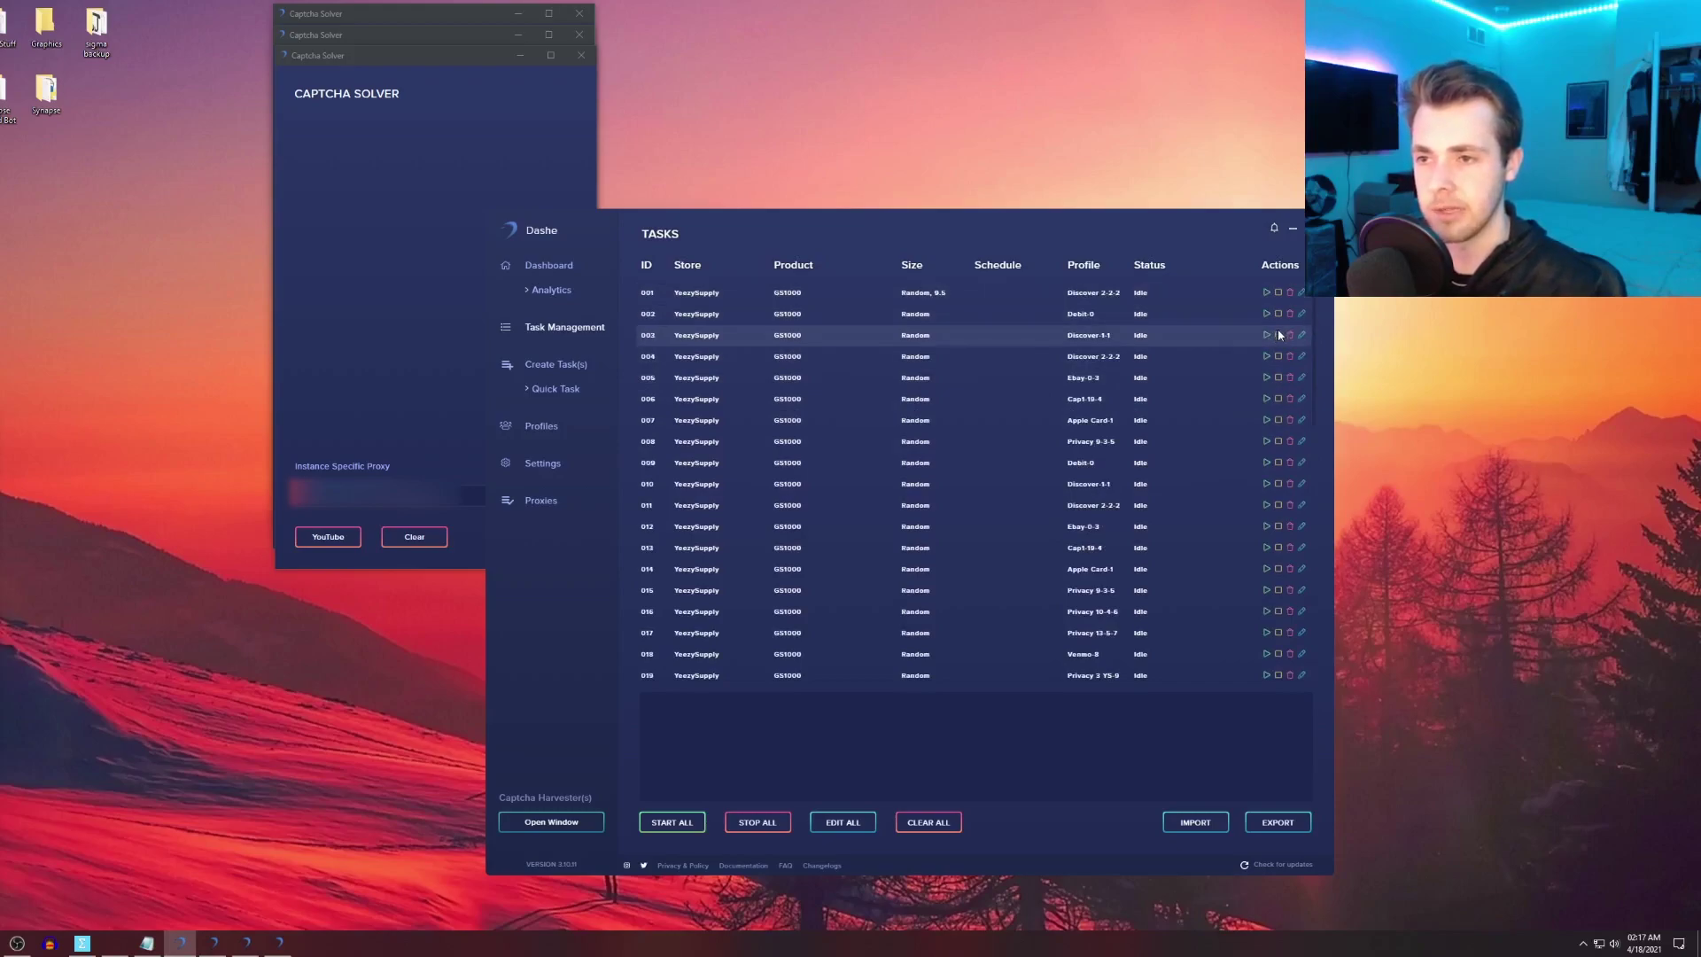
scroll(1285, 460, down, 3)
scroll(1290, 496, down, 4)
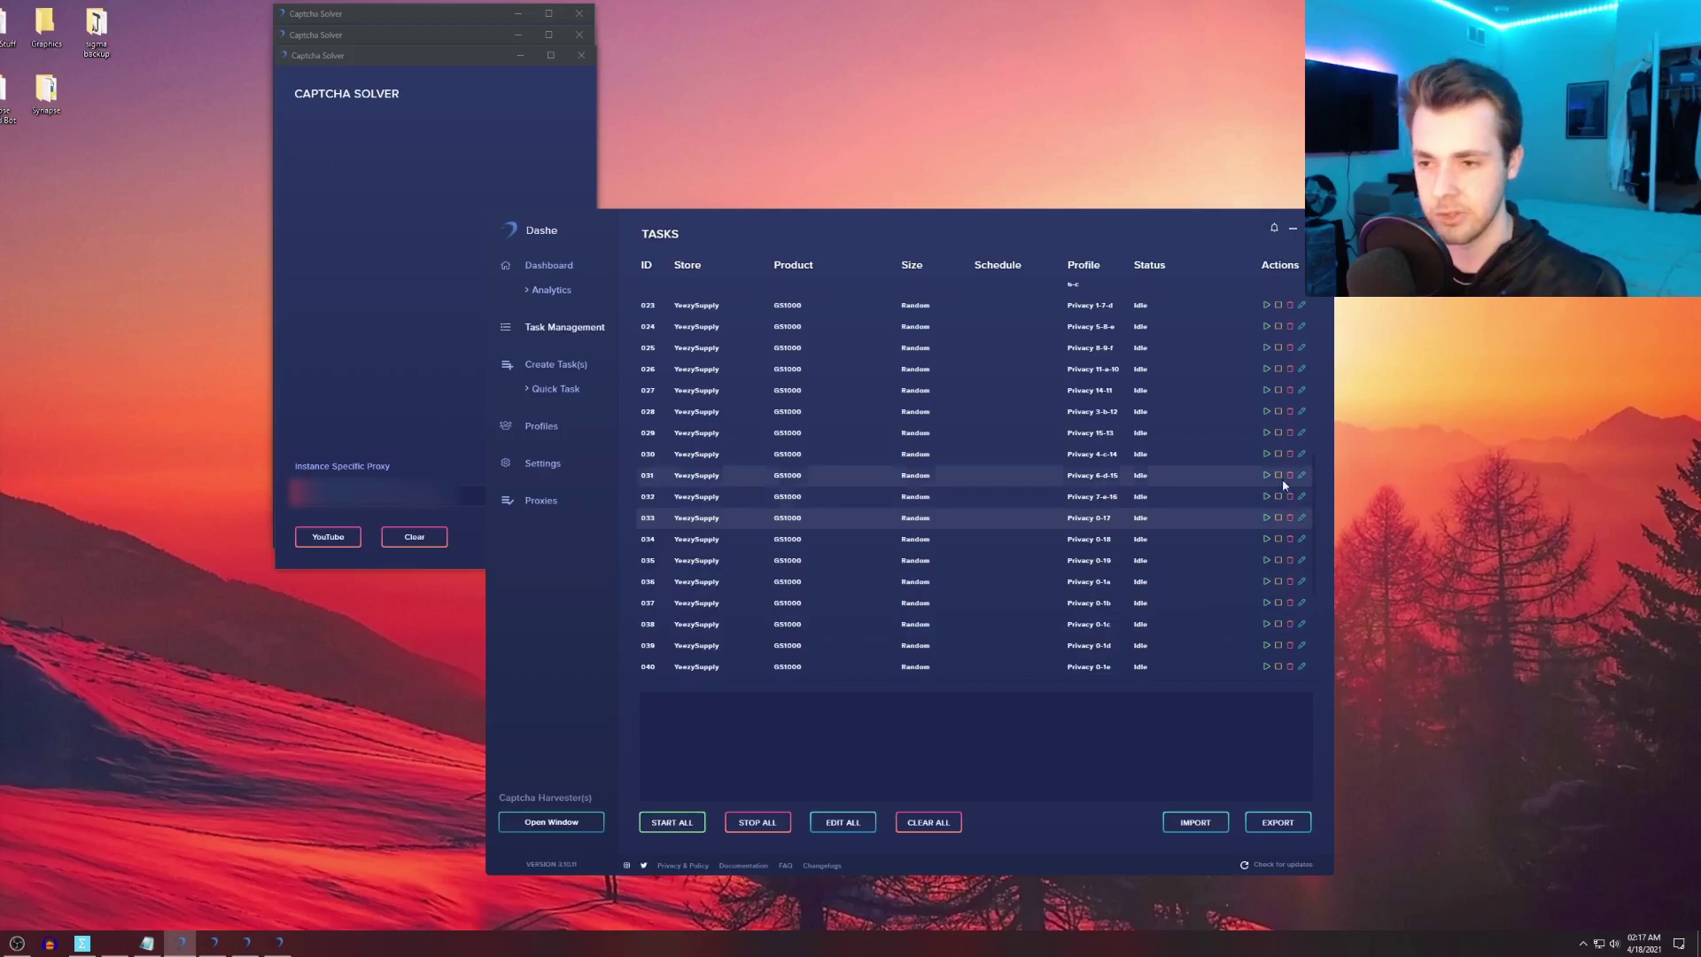
scroll(1316, 487, up, 7)
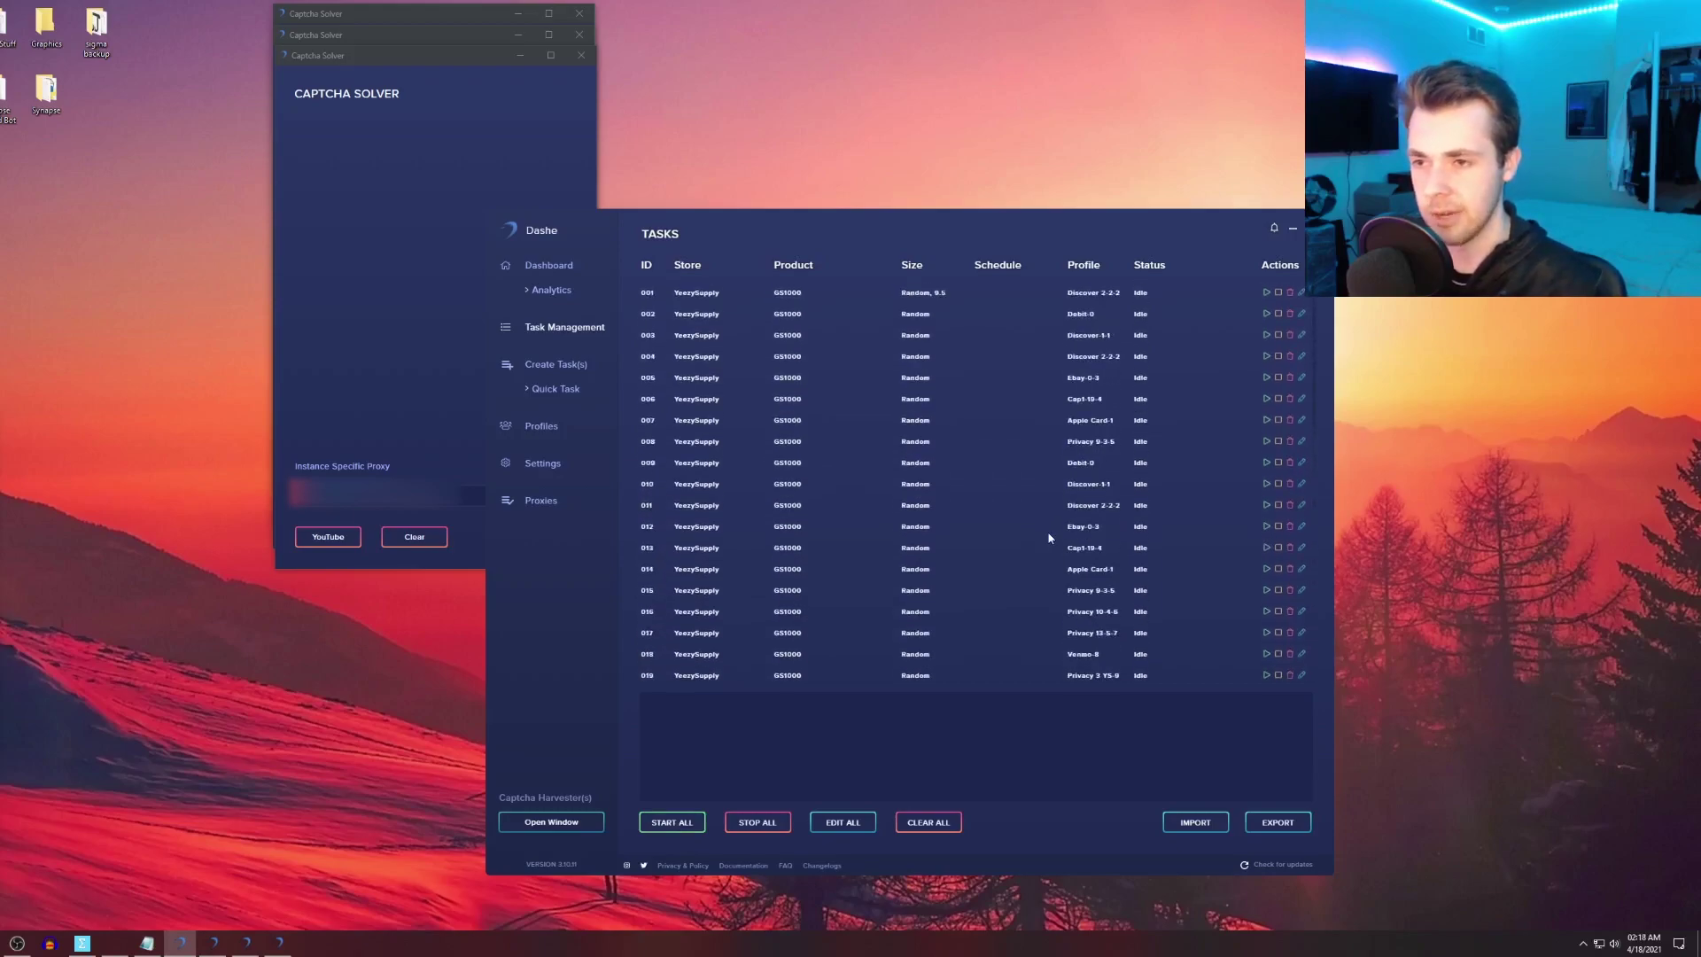
drag(1023, 237, 1052, 150)
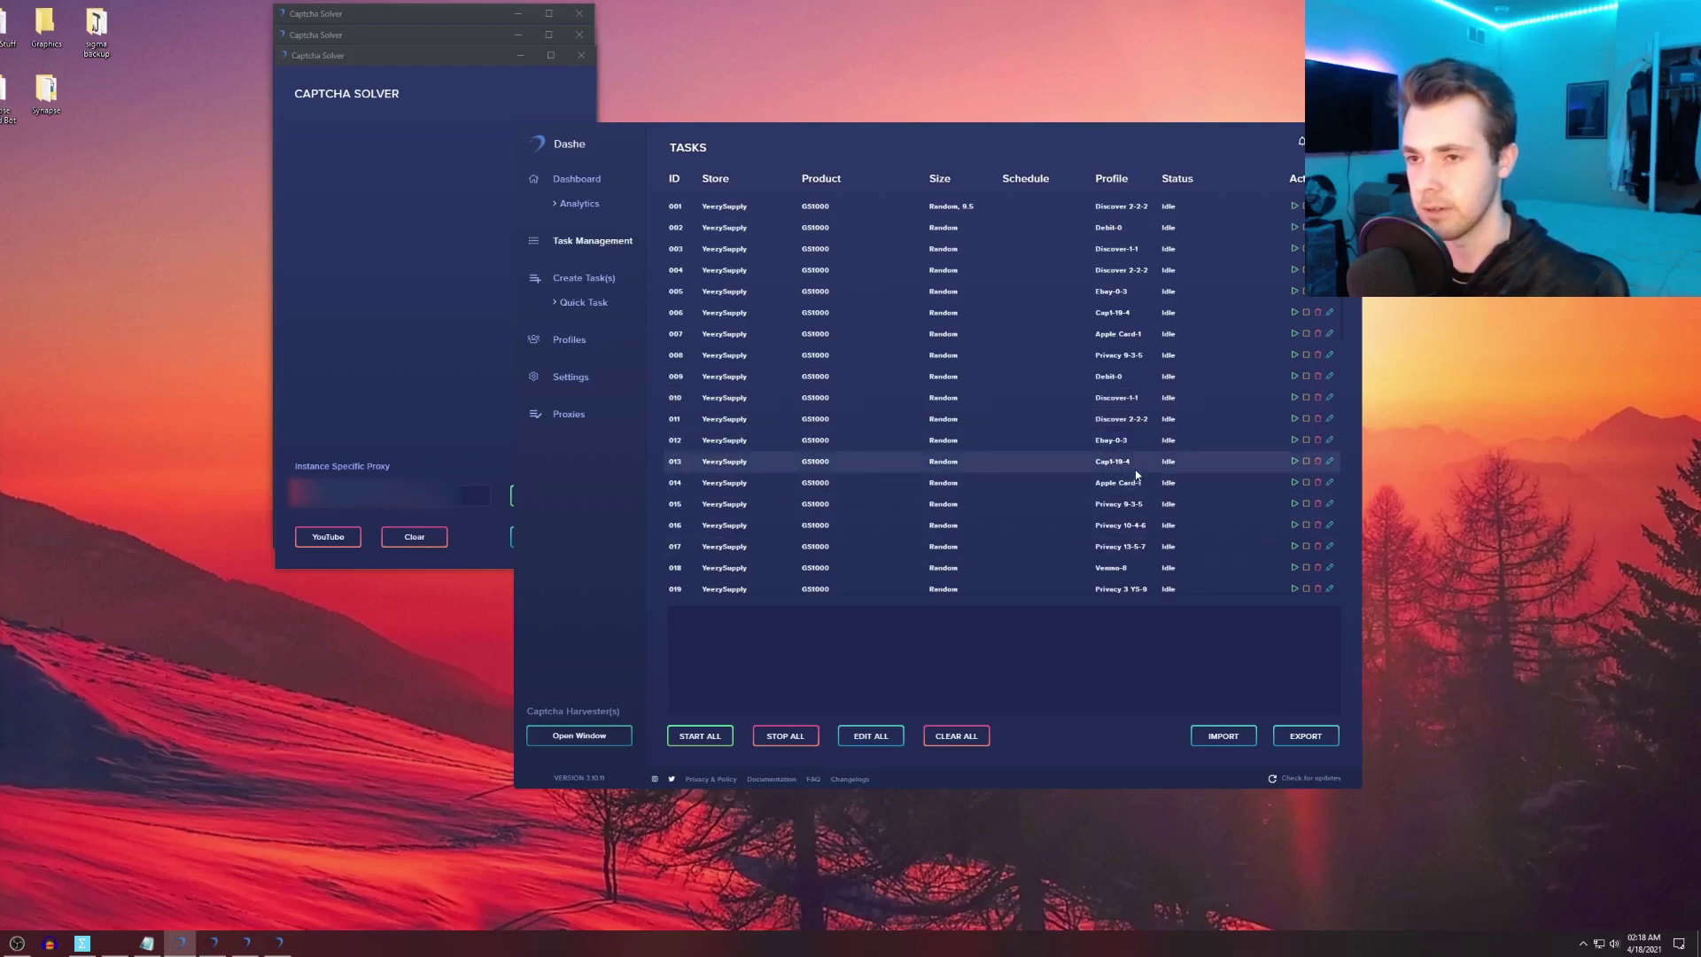
scroll(1137, 474, down, 5)
scroll(1141, 454, down, 4)
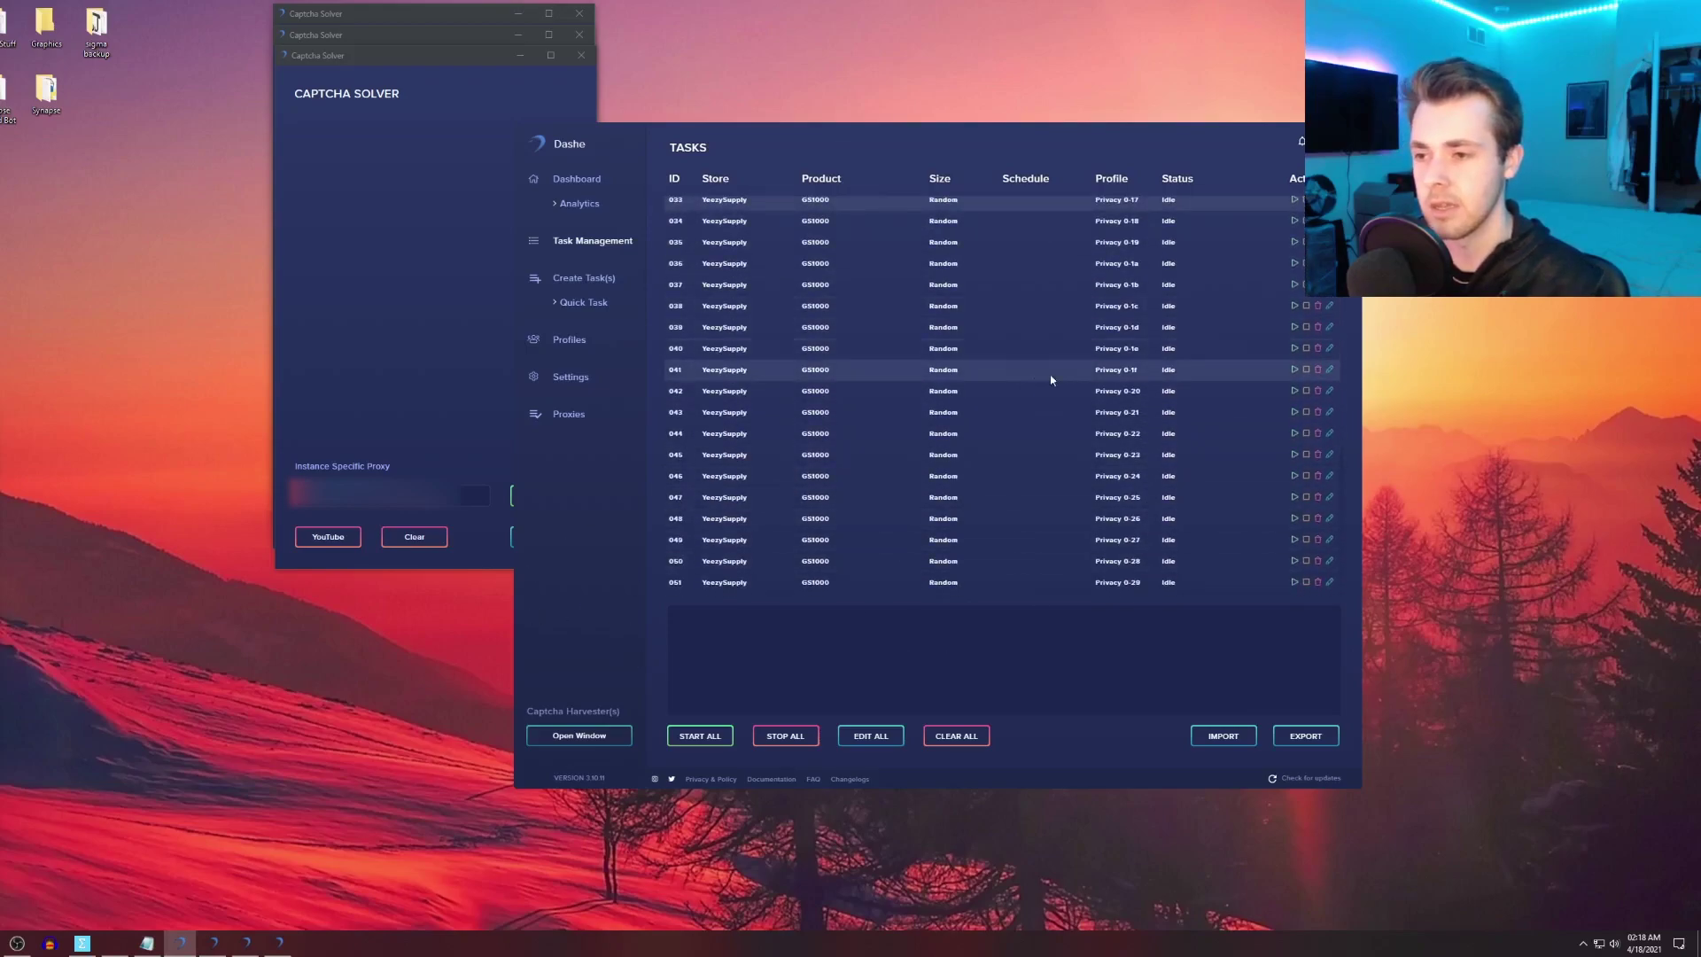
scroll(1083, 407, up, 10)
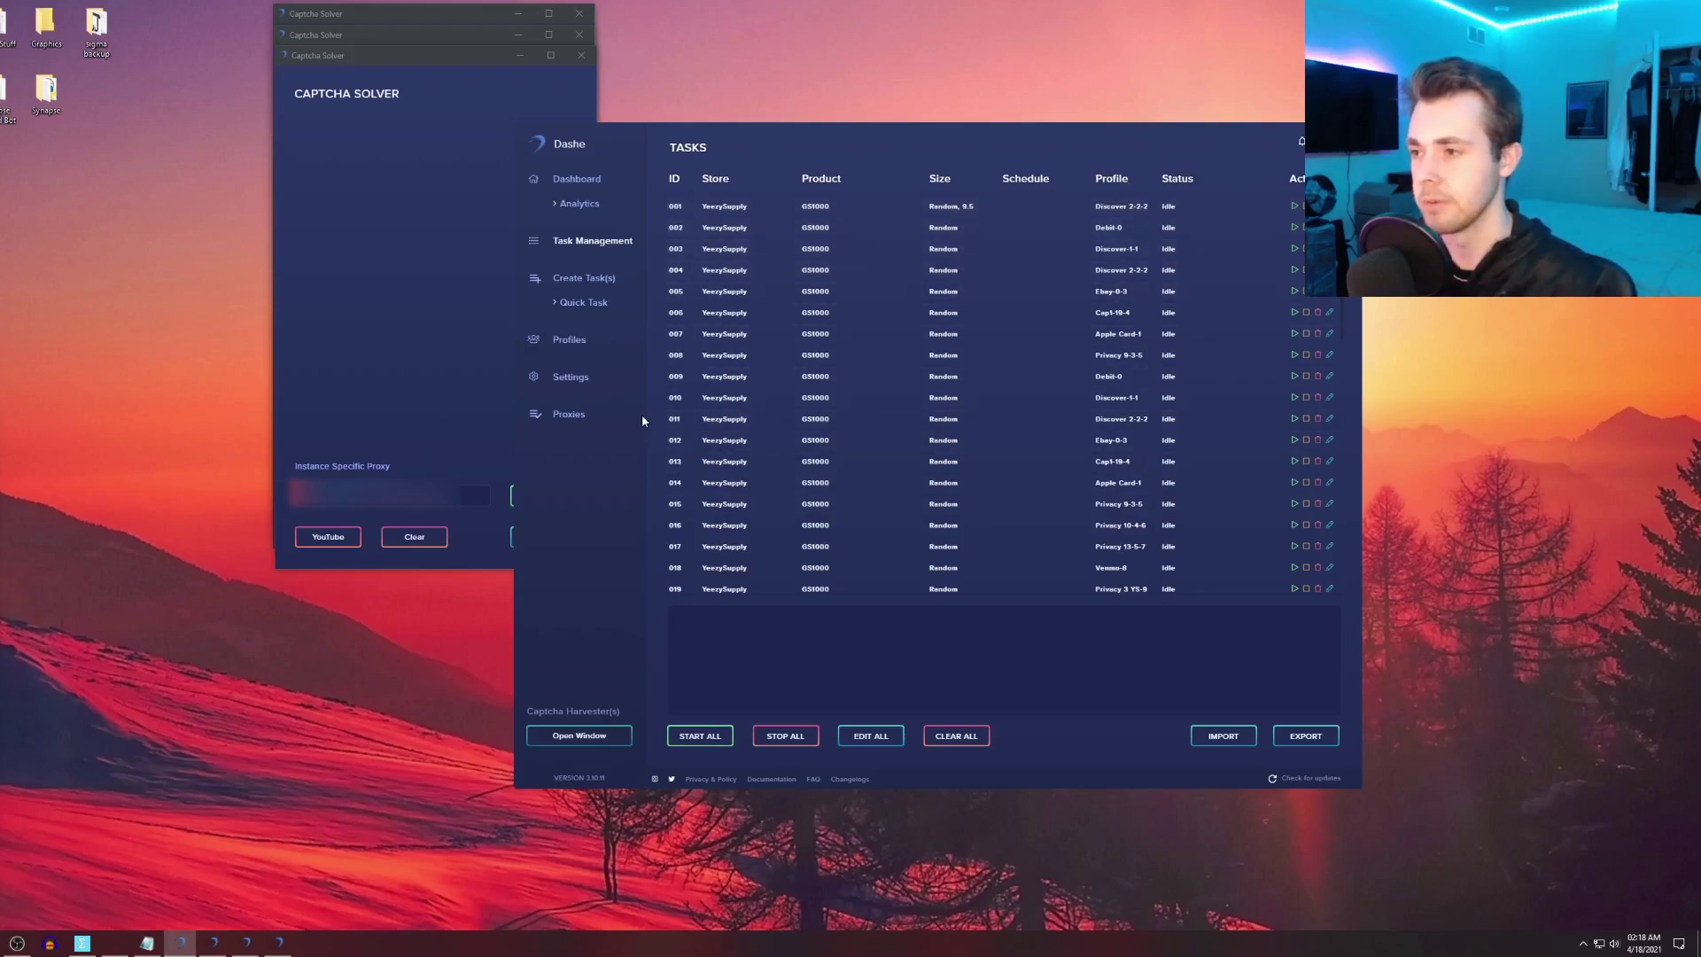
scroll(1086, 523, down, 2)
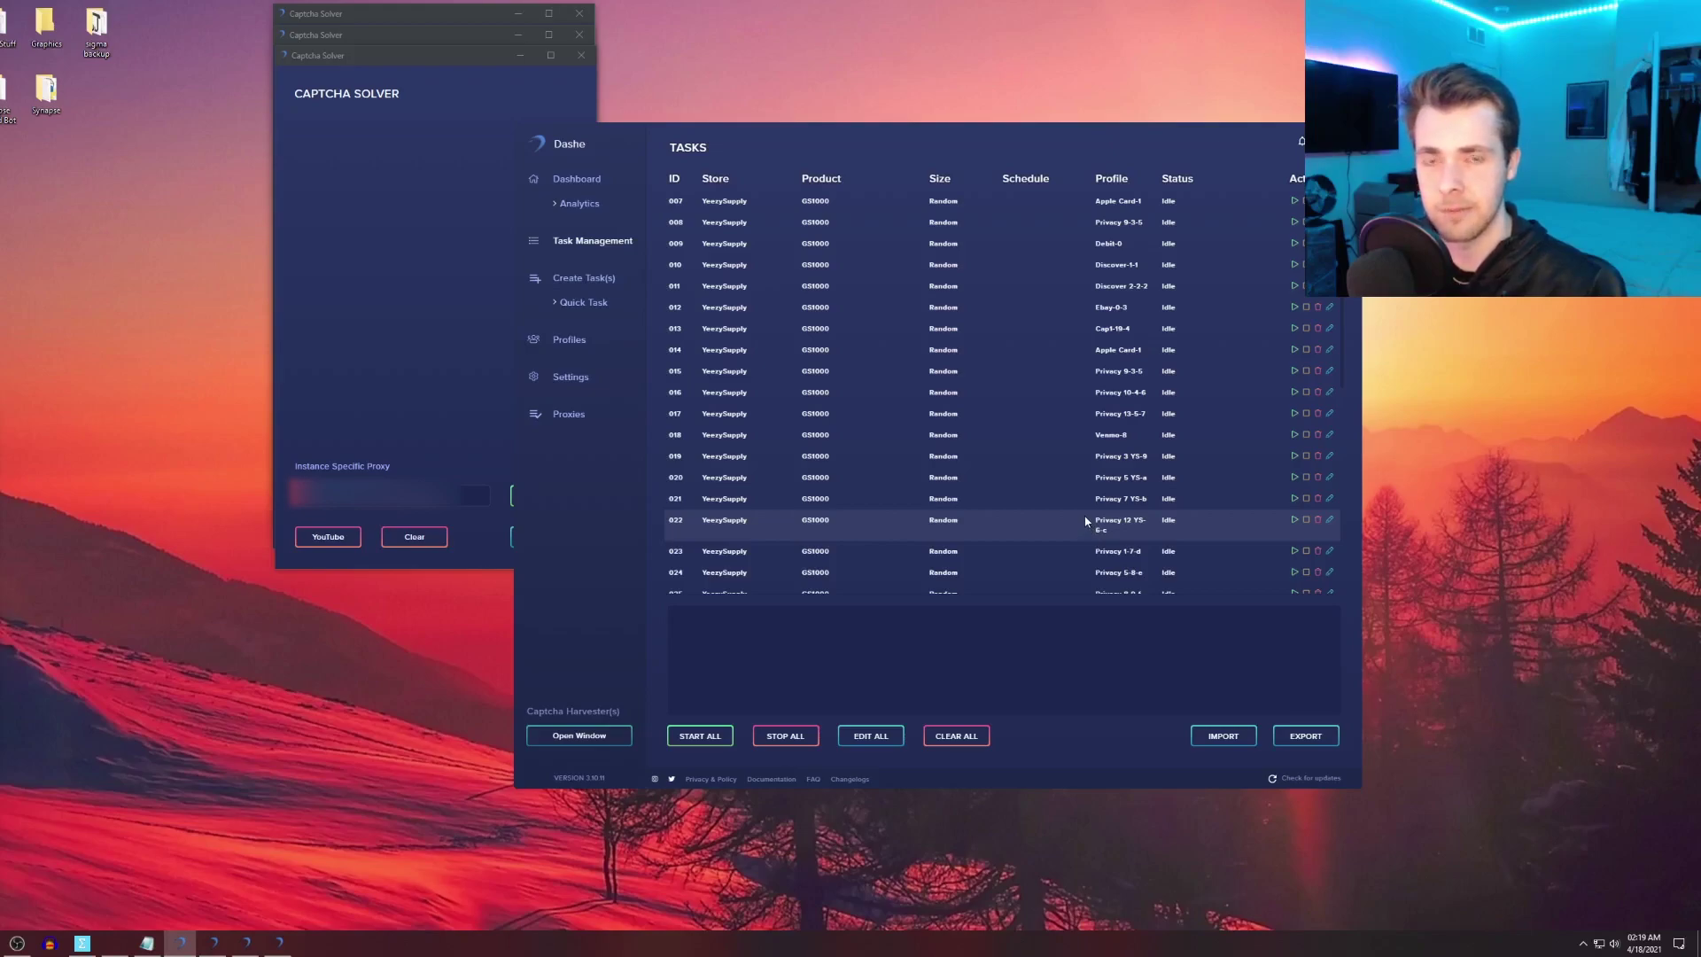
scroll(1078, 518, down, 4)
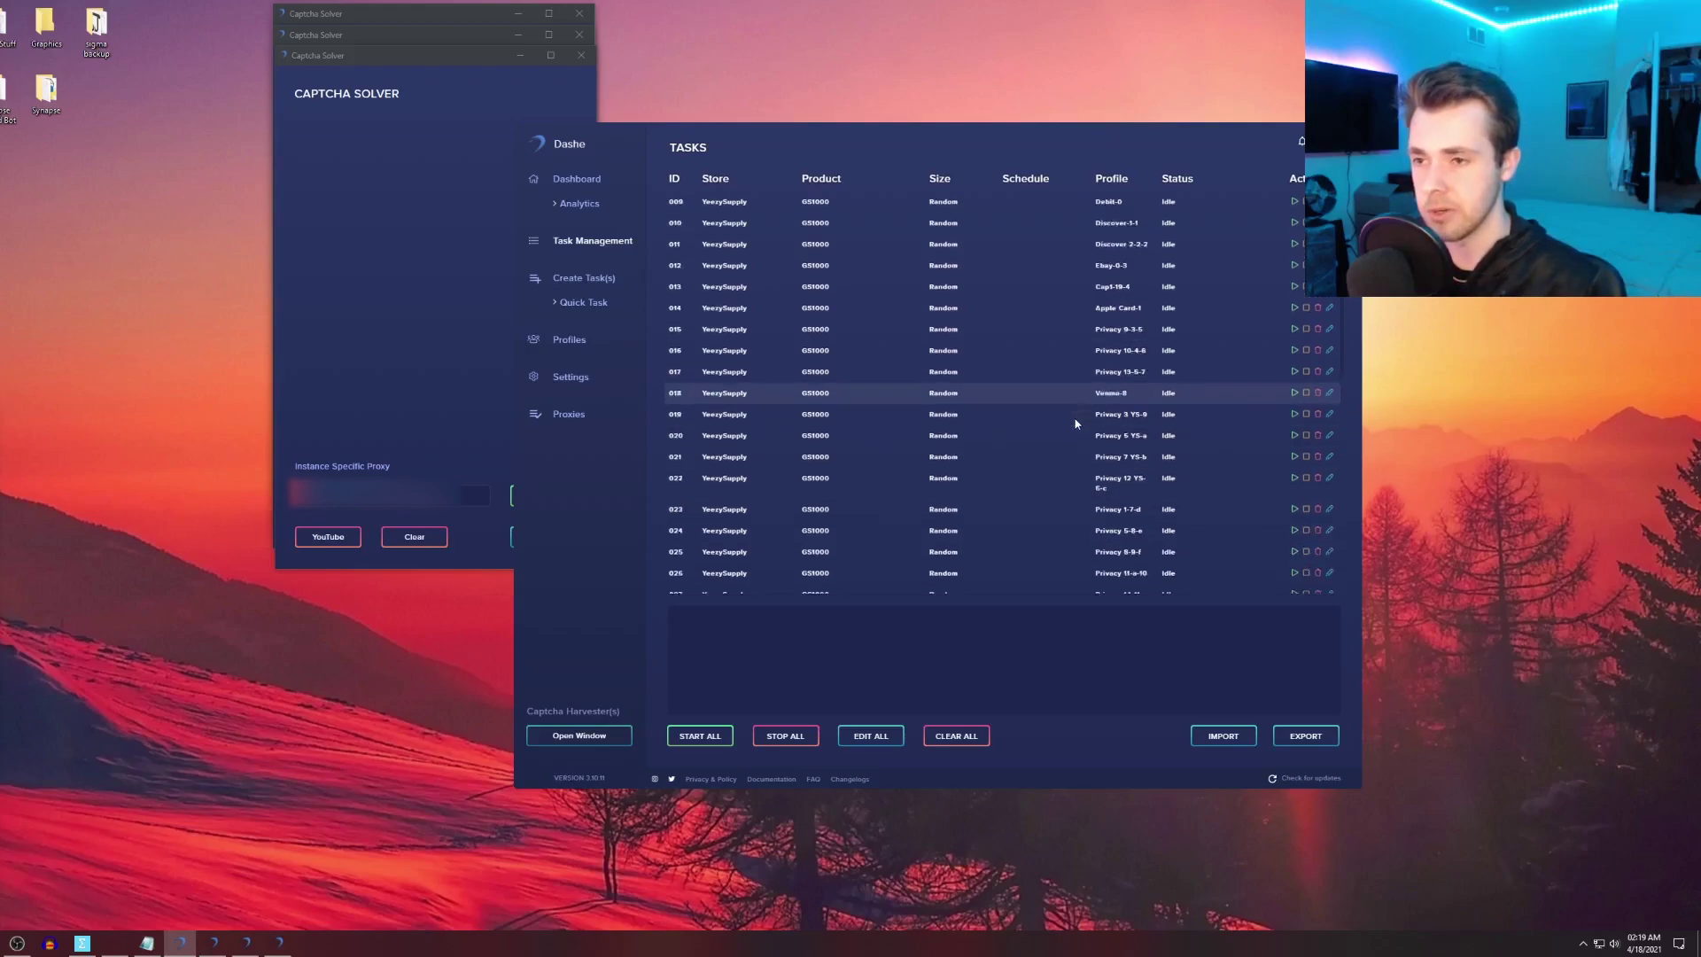